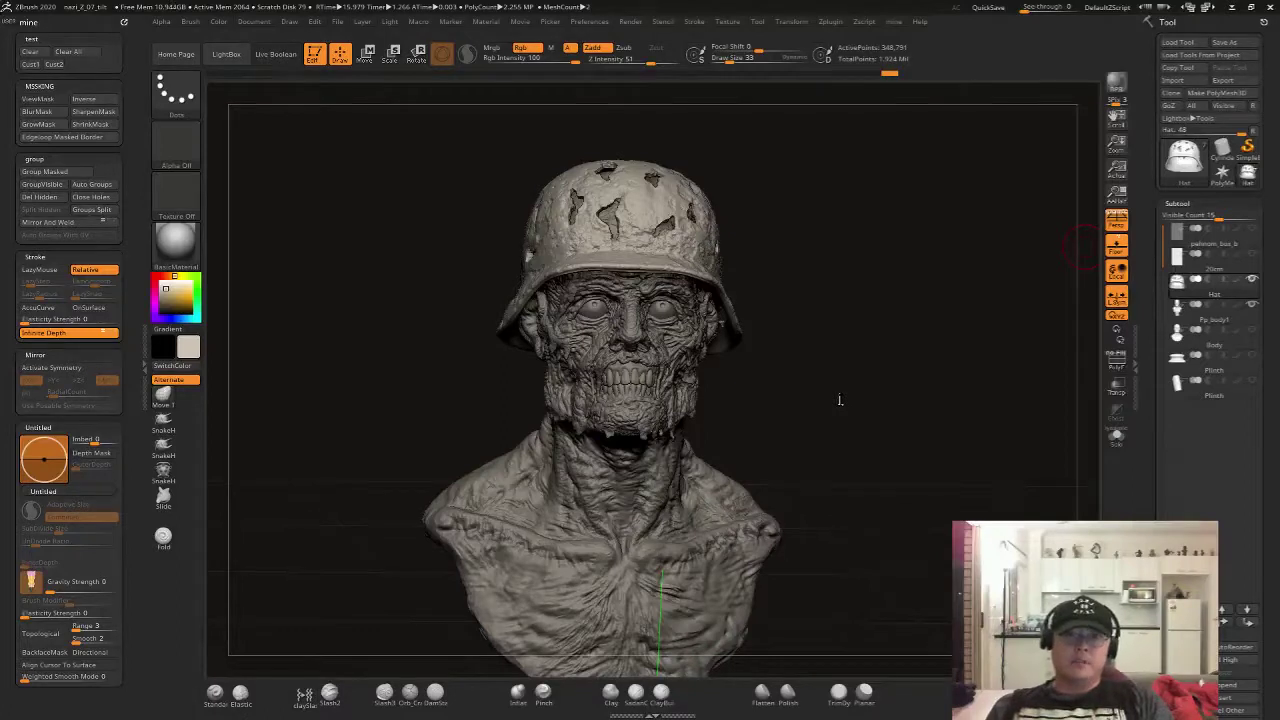
# Select the Pp_body1 subtool and isolate it from the helmet with Solo mode
pyautogui.moveTo(871, 409)
pyautogui.keyDown('ctrl'); pyautogui.mouseDown(button='right')
pyautogui.moveTo(800, 403)
pyautogui.moveTo(869, 398)
pyautogui.moveTo(875, 418)
pyautogui.mouseUp(button='right'); pyautogui.keyUp('ctrl')
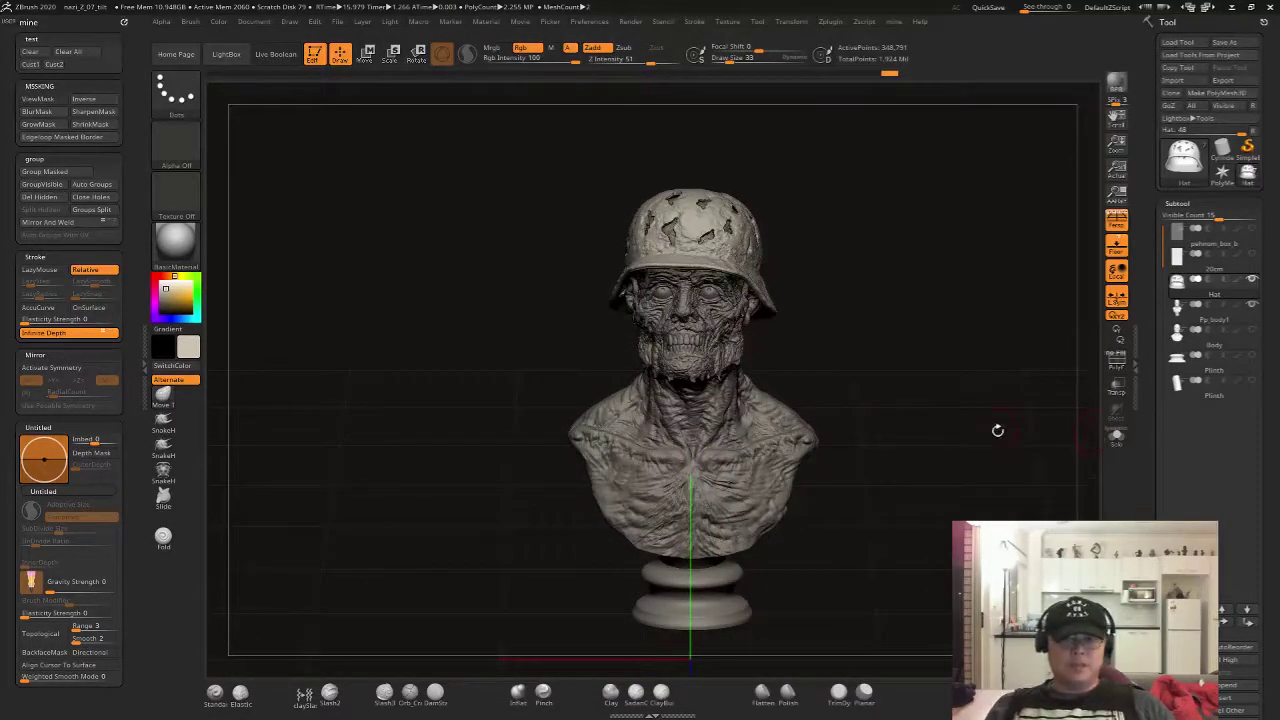
pyautogui.click(1195, 321)
pyautogui.click(1116, 437)
pyautogui.moveTo(1000, 455); pyautogui.dragTo(968, 486, button='right')
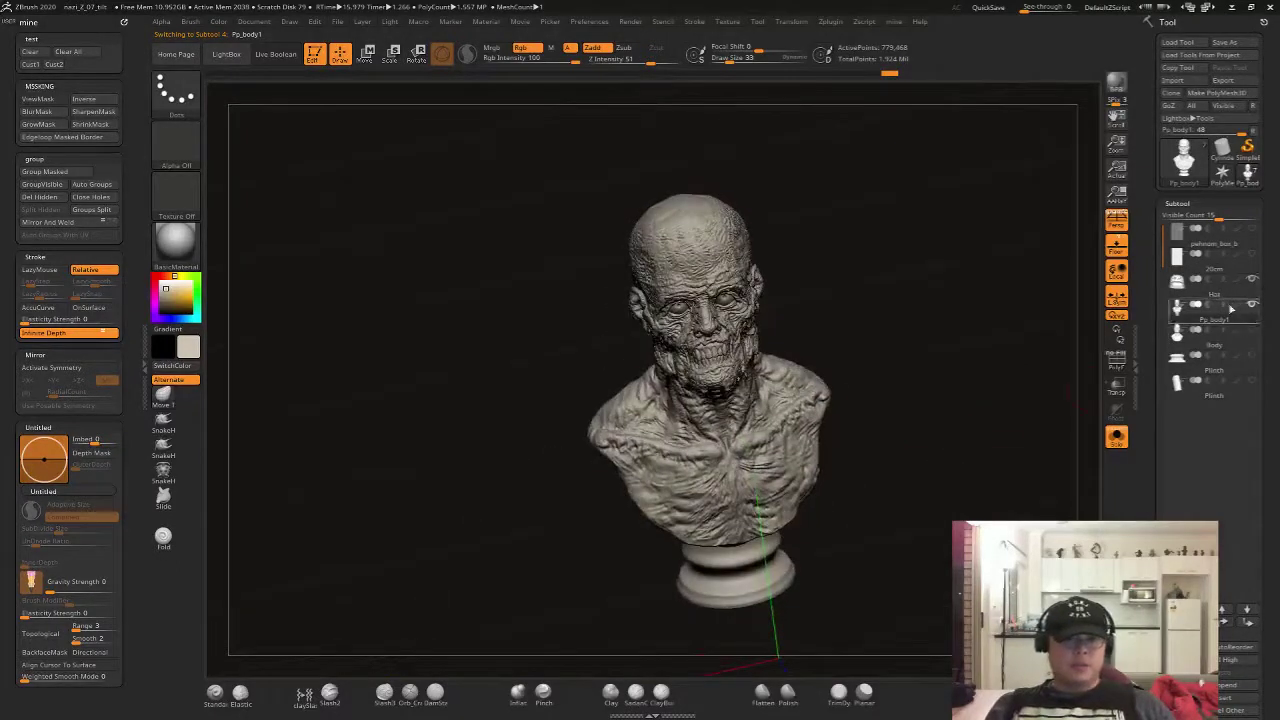
pyautogui.click(1218, 291)
pyautogui.click(1226, 320)
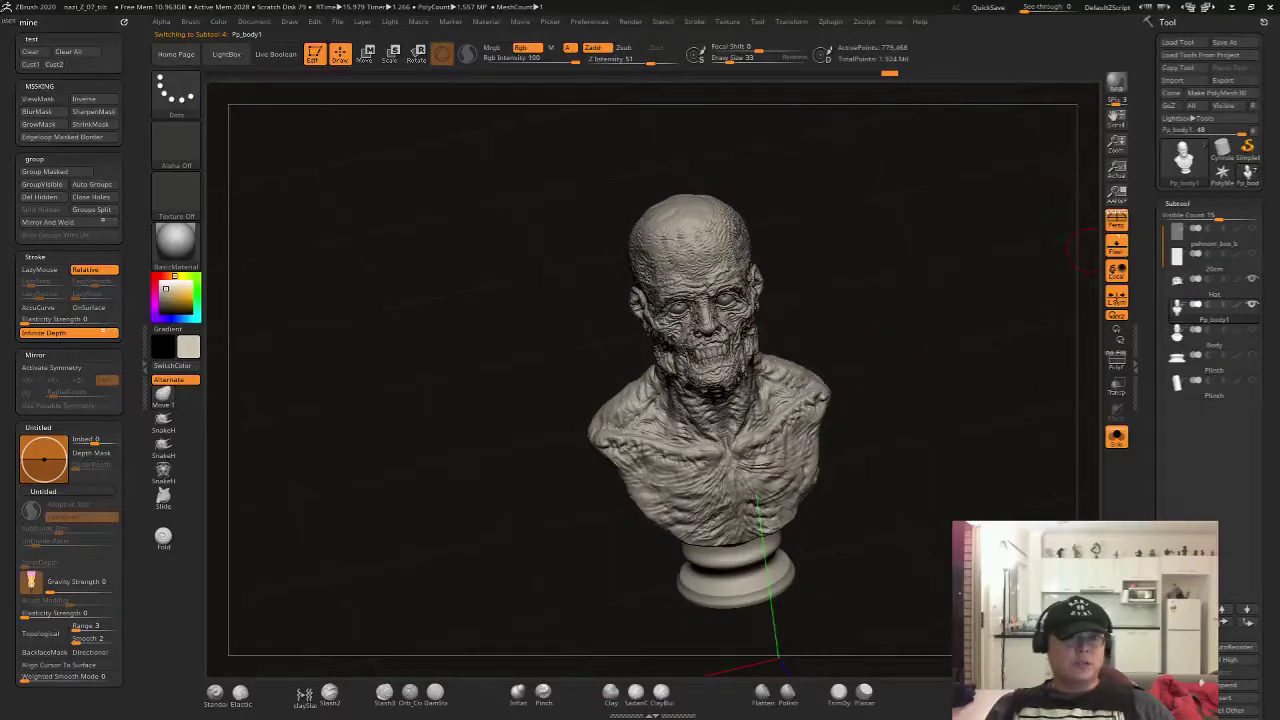
# Switch to Meshmixer, import the Pp_body1.OBJ mesh and turn the bust upright
pyautogui.hotkey('alt', 'Tab')
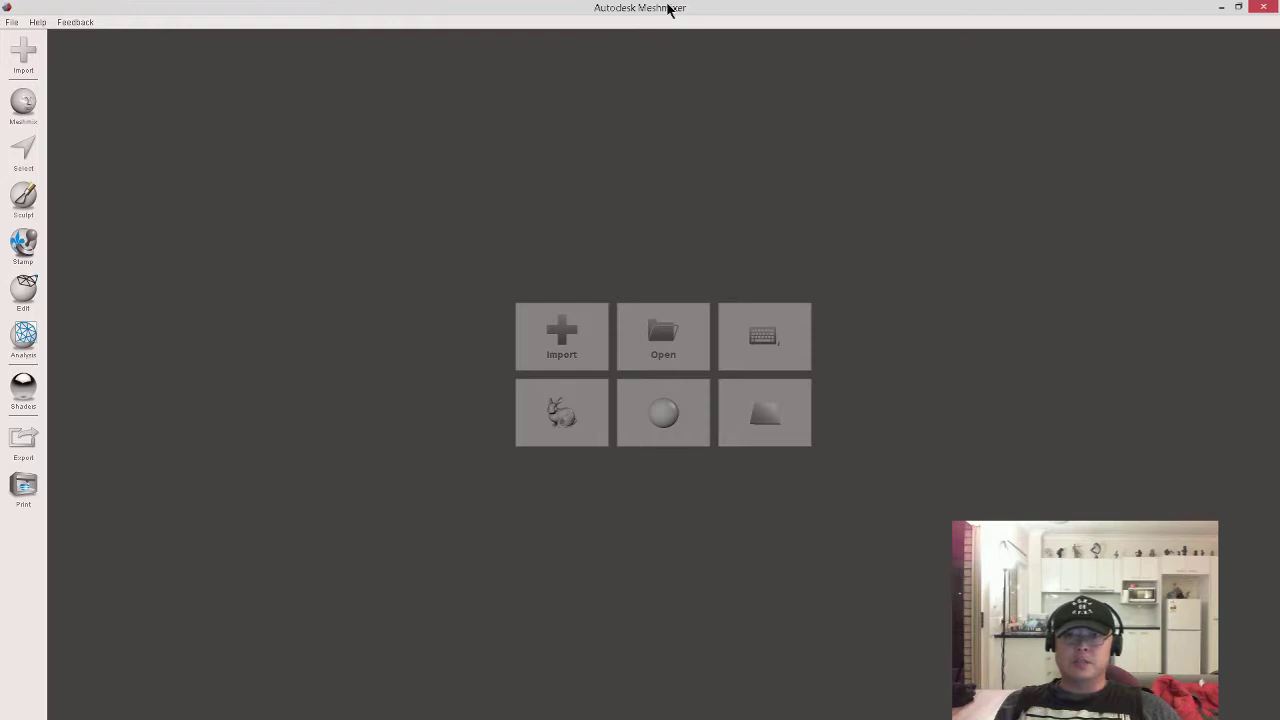
pyautogui.click(562, 325)
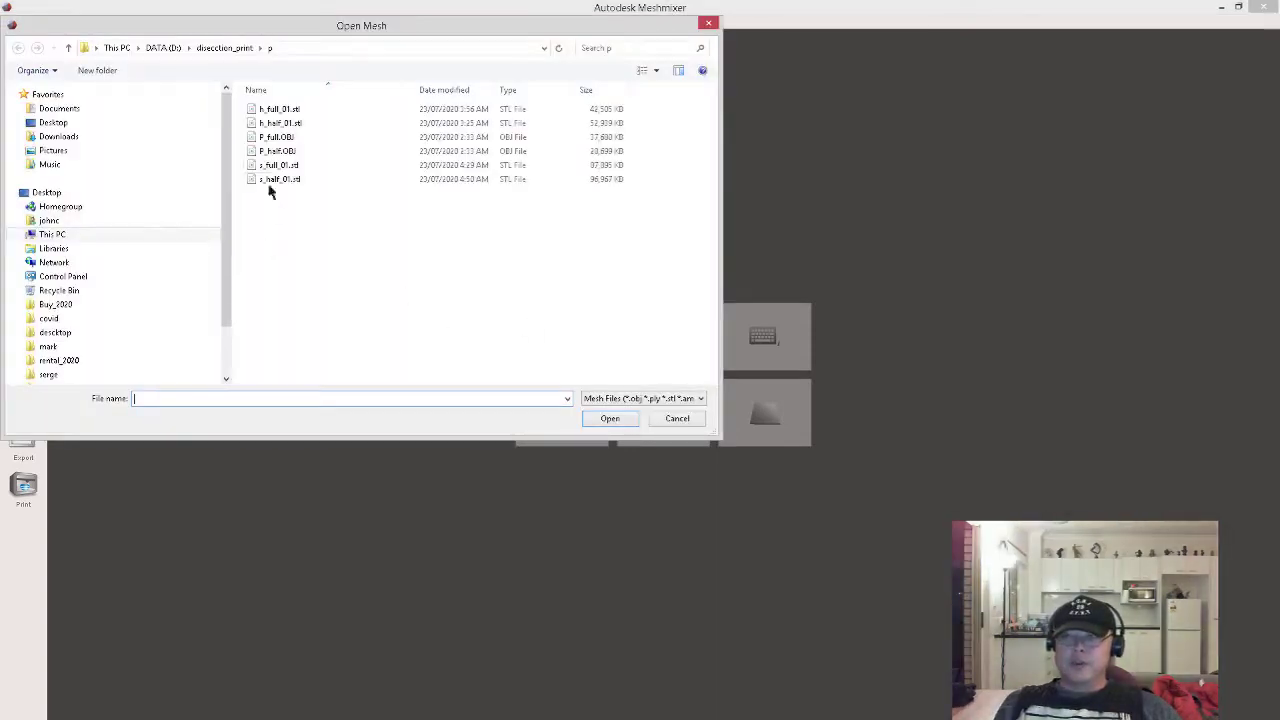
pyautogui.moveTo(408, 20); pyautogui.dragTo(565, 69)
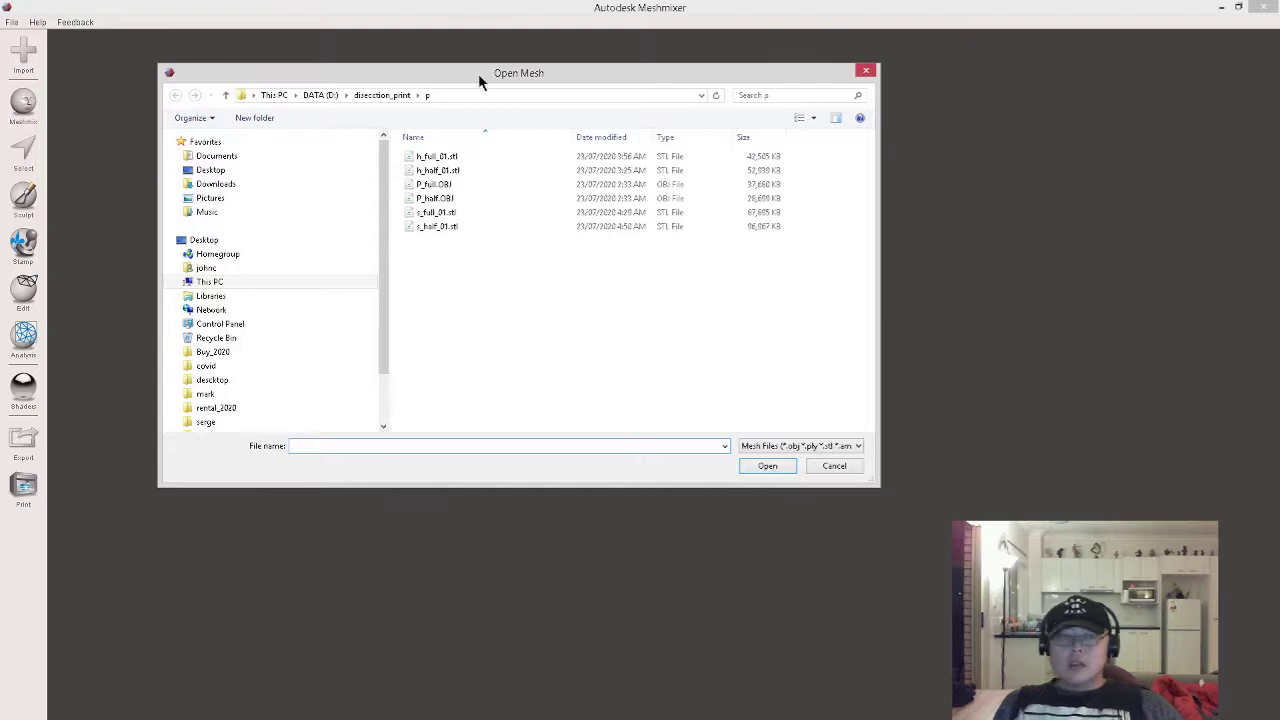
pyautogui.press('Escape')
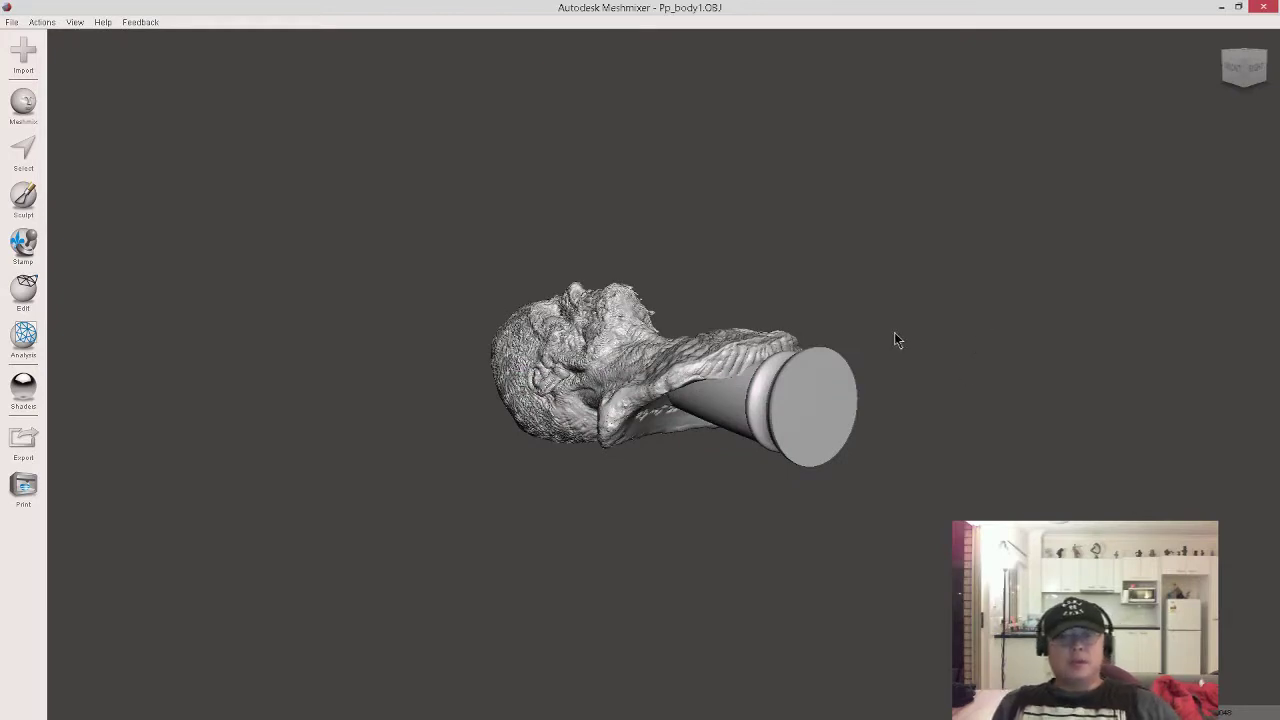
pyautogui.moveTo(930, 320); pyautogui.dragTo(892, 406, button='right')
pyautogui.moveTo(906, 357); pyautogui.dragTo(886, 389, button='right')
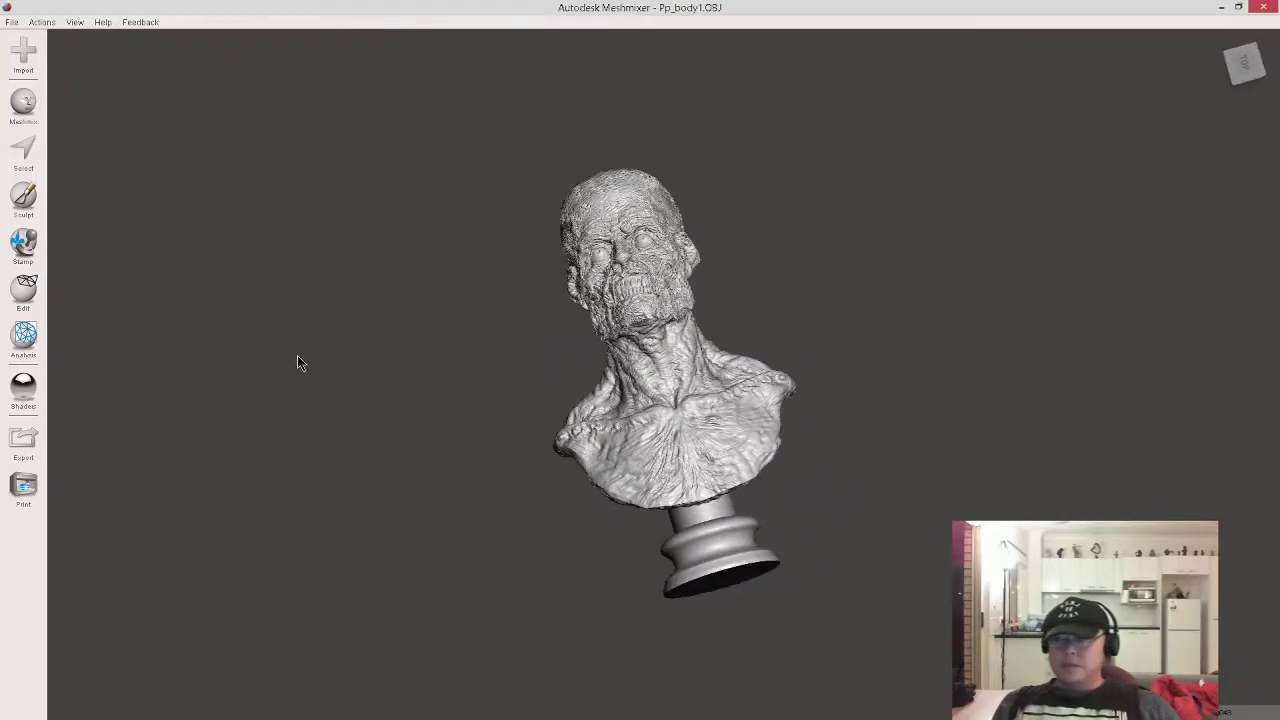
# Run Inspector on the bust and auto-repair all mesh defects with Flat Fill
pyautogui.click(24, 340)
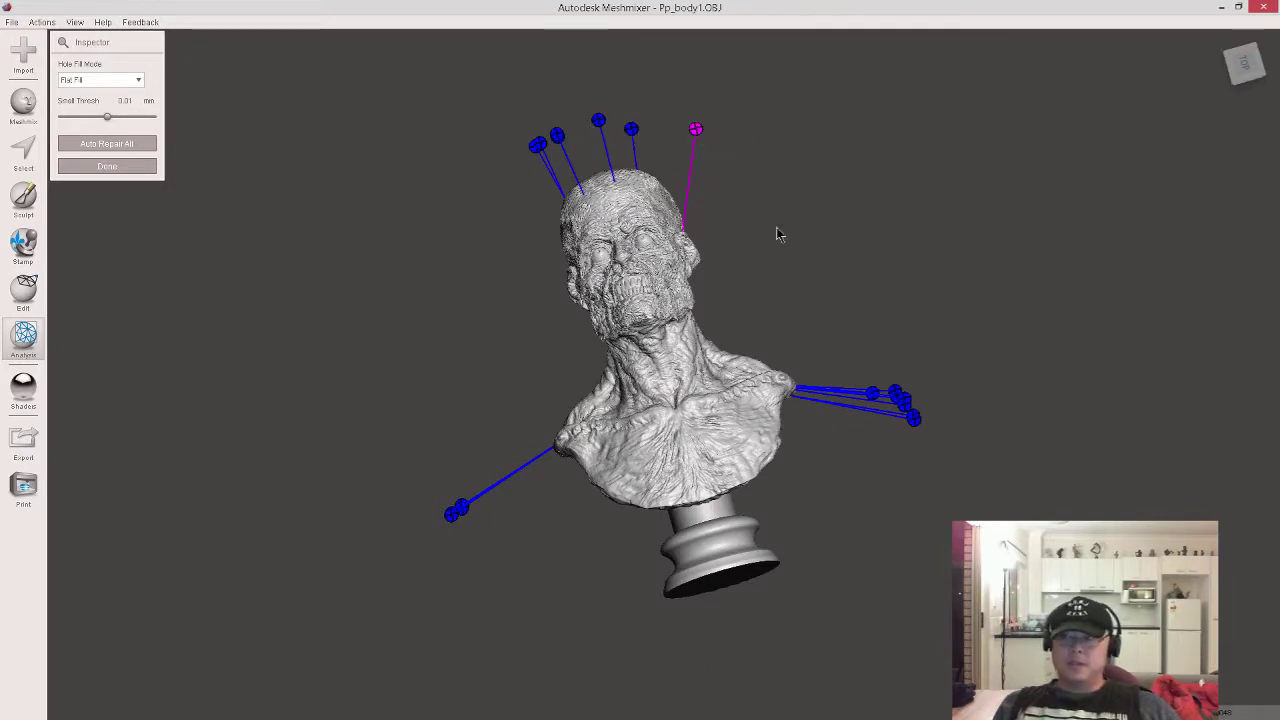
pyautogui.scroll(3, 836, 208)
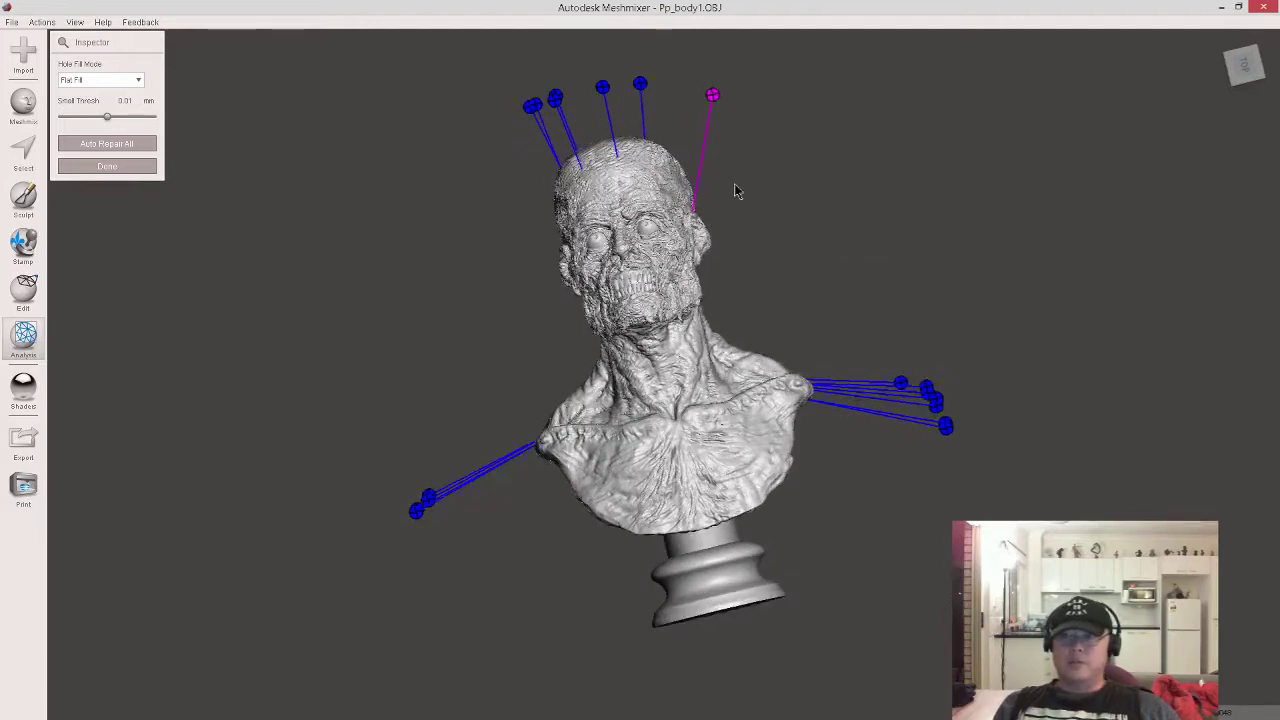
pyautogui.click(144, 144)
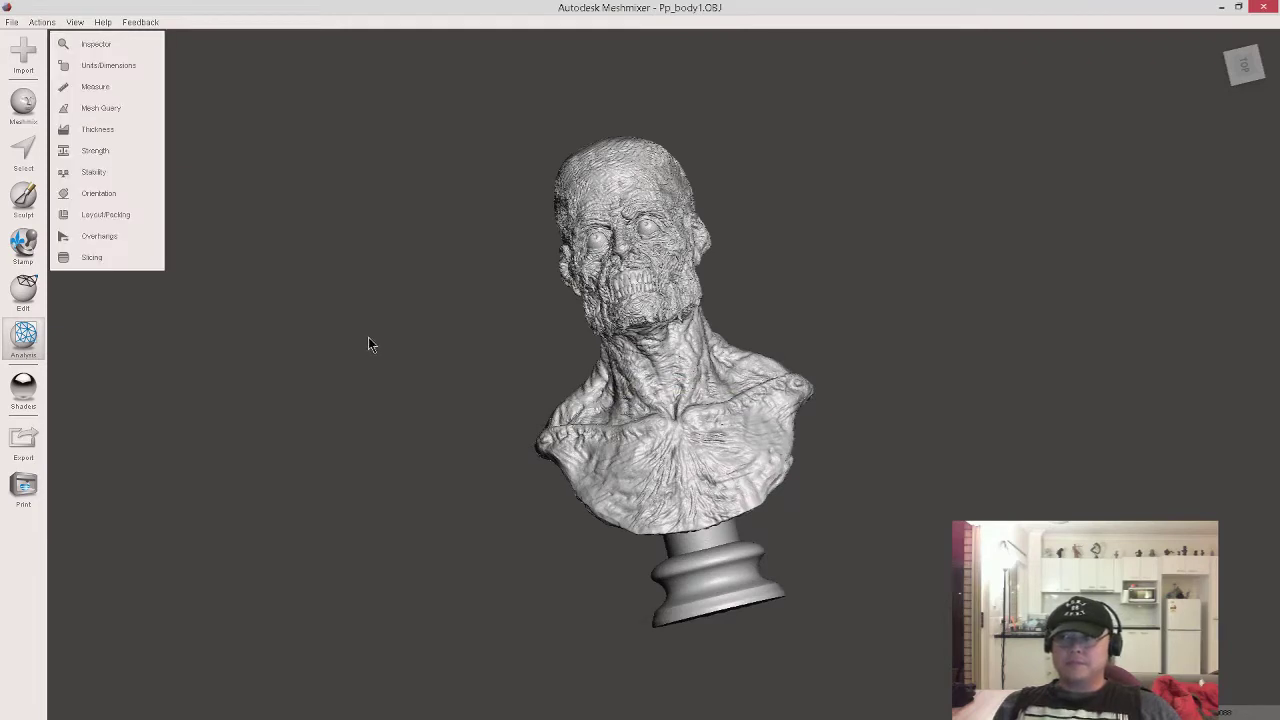
# Check the bust's surface and its overall dimensions with the Transform tool, leaving the mesh unscaled
pyautogui.moveTo(408, 321); pyautogui.dragTo(668, 306, button='right')
pyautogui.moveTo(831, 257); pyautogui.dragTo(829, 318, button='right')
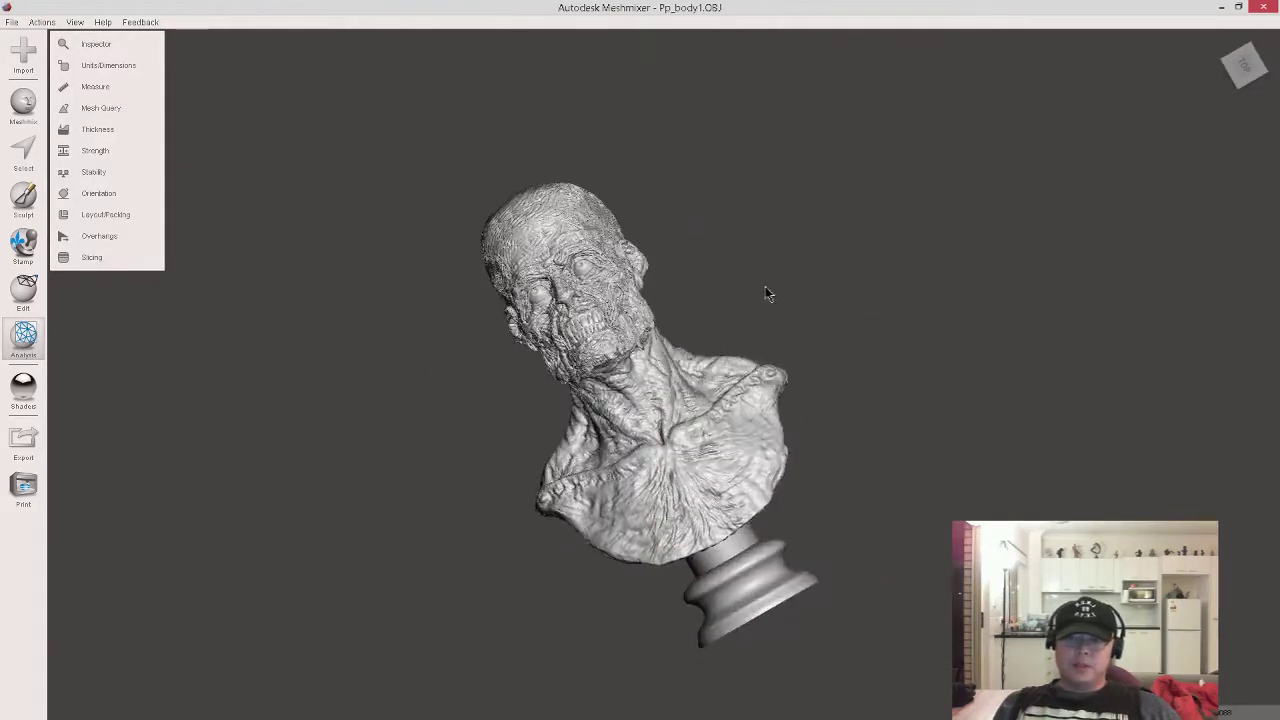
pyautogui.moveTo(734, 311); pyautogui.dragTo(845, 271, button='right')
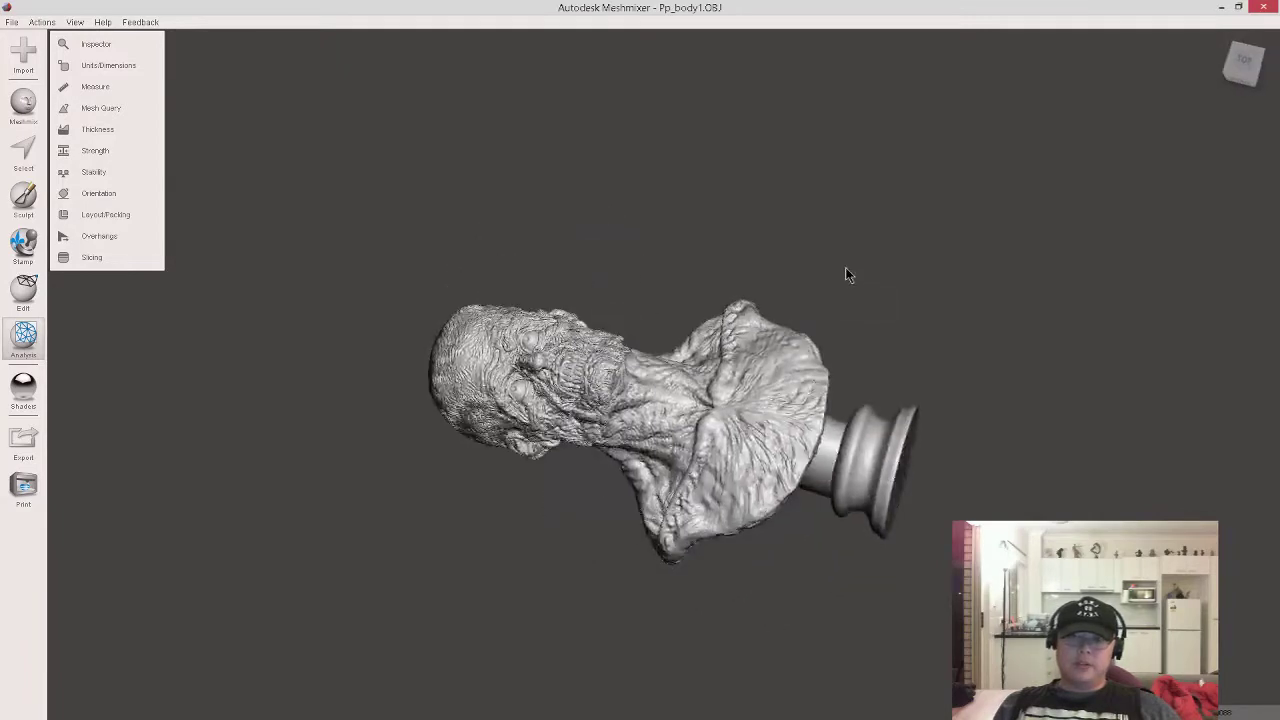
pyautogui.scroll(3, 717, 256)
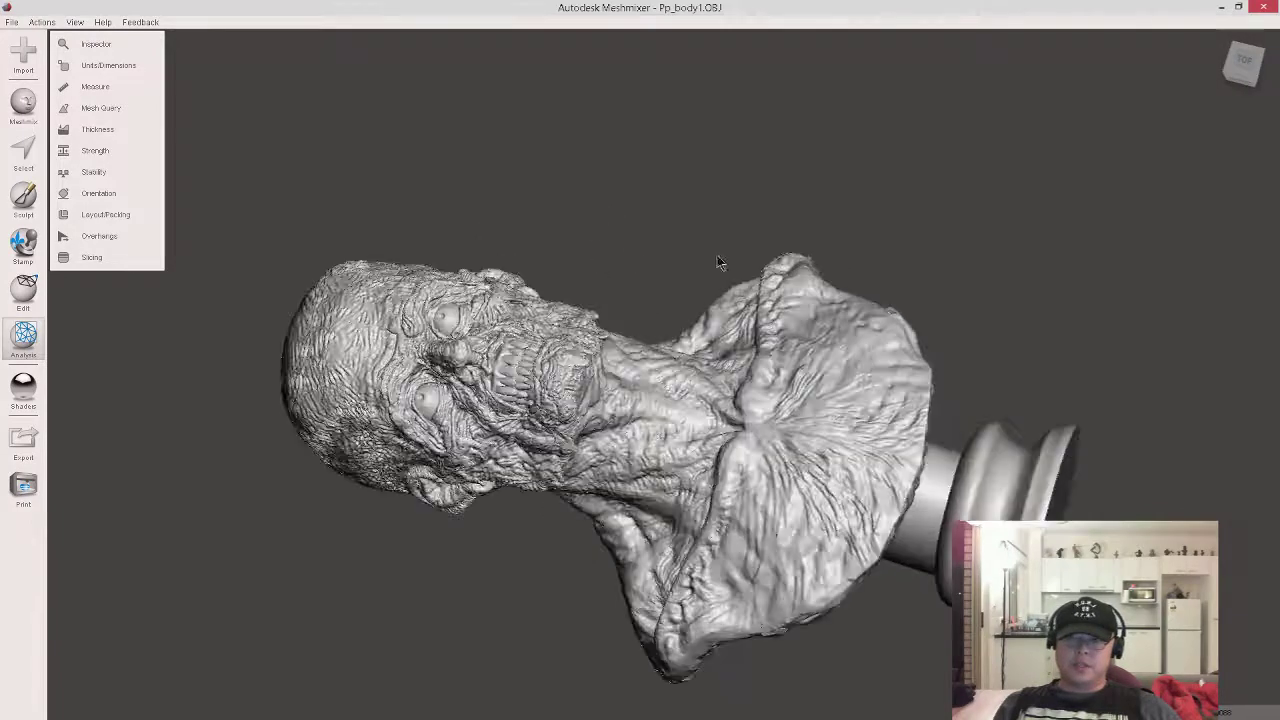
pyautogui.moveTo(649, 240); pyautogui.dragTo(543, 237, button='right')
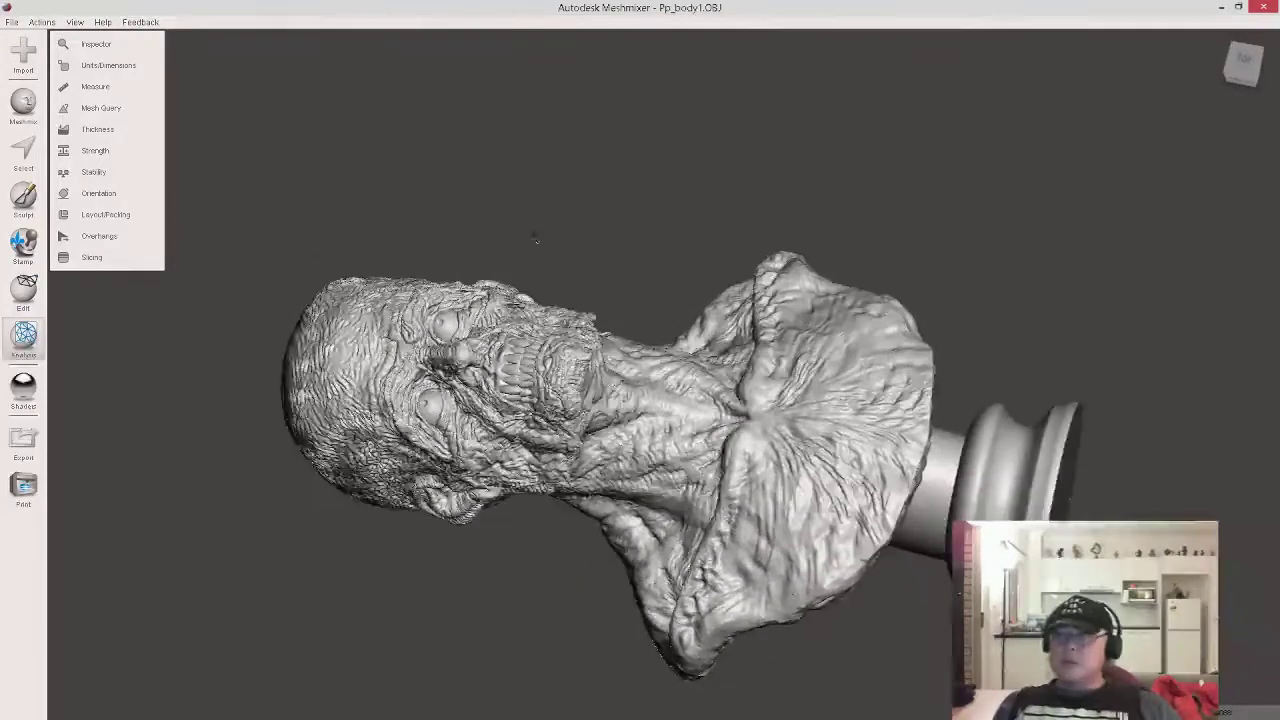
pyautogui.click(29, 297)
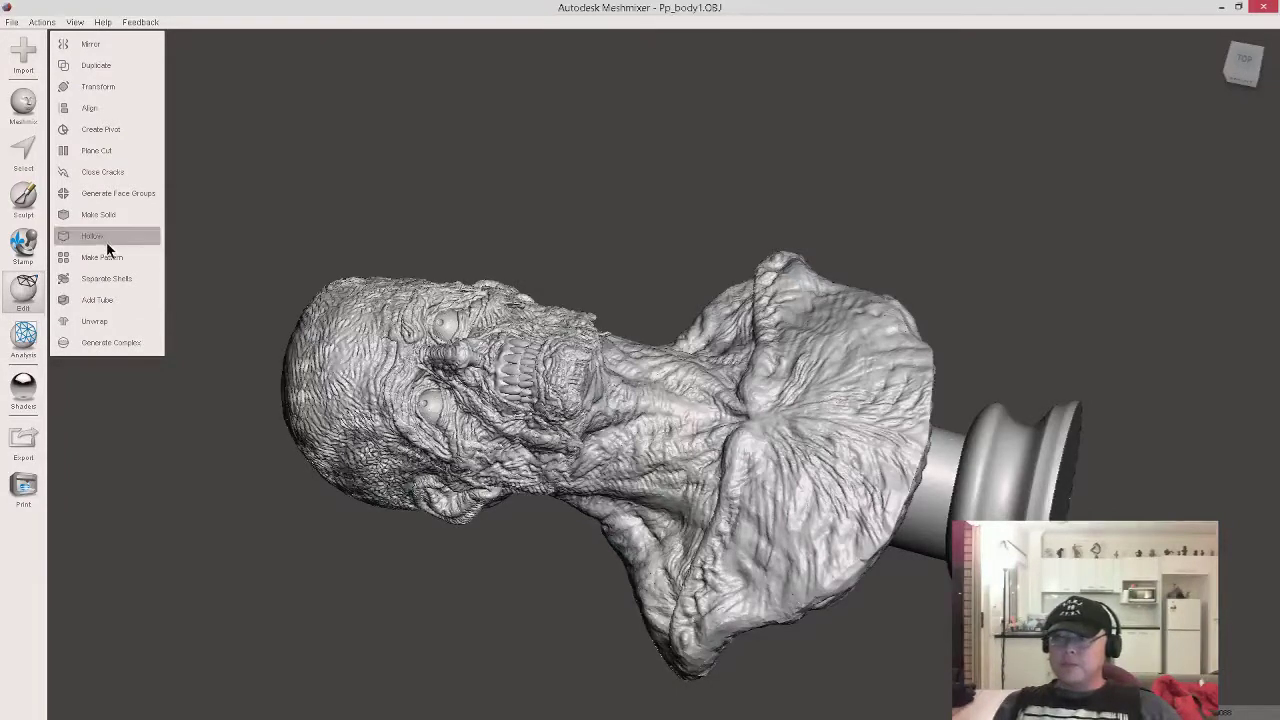
pyautogui.click(111, 89)
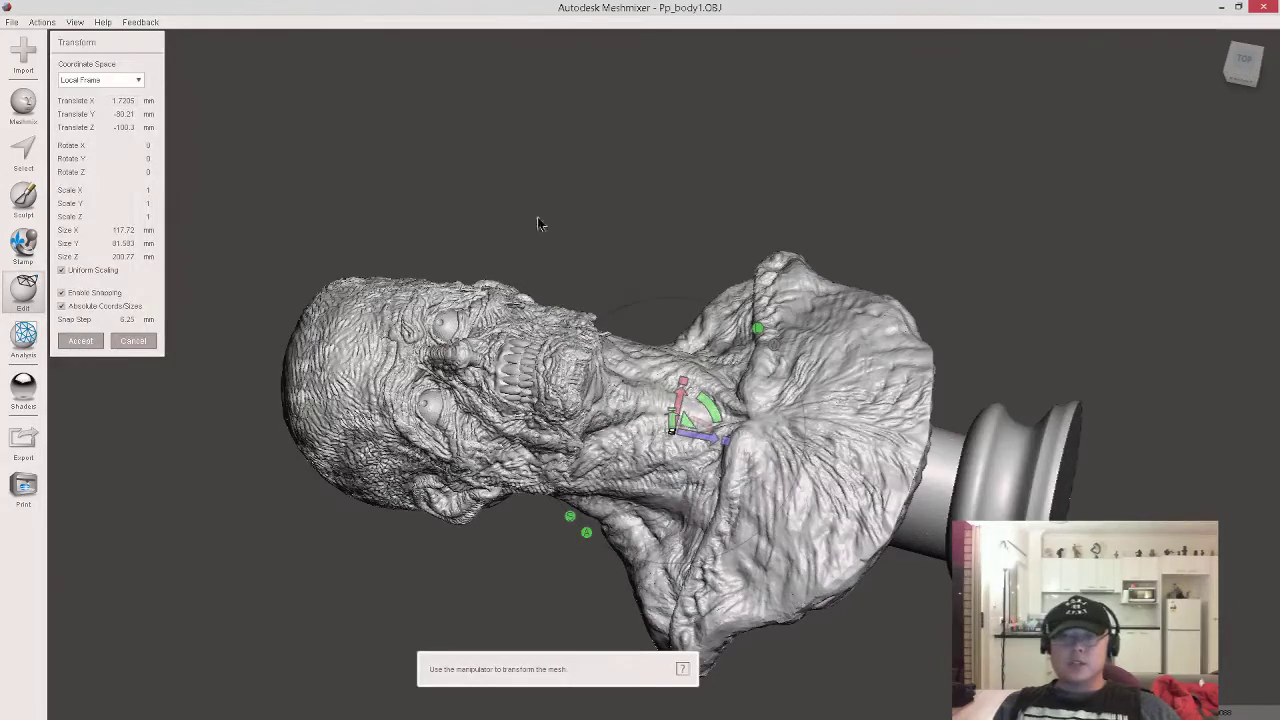
pyautogui.scroll(-3, 567, 208)
pyautogui.moveTo(565, 212); pyautogui.dragTo(607, 166, button='right')
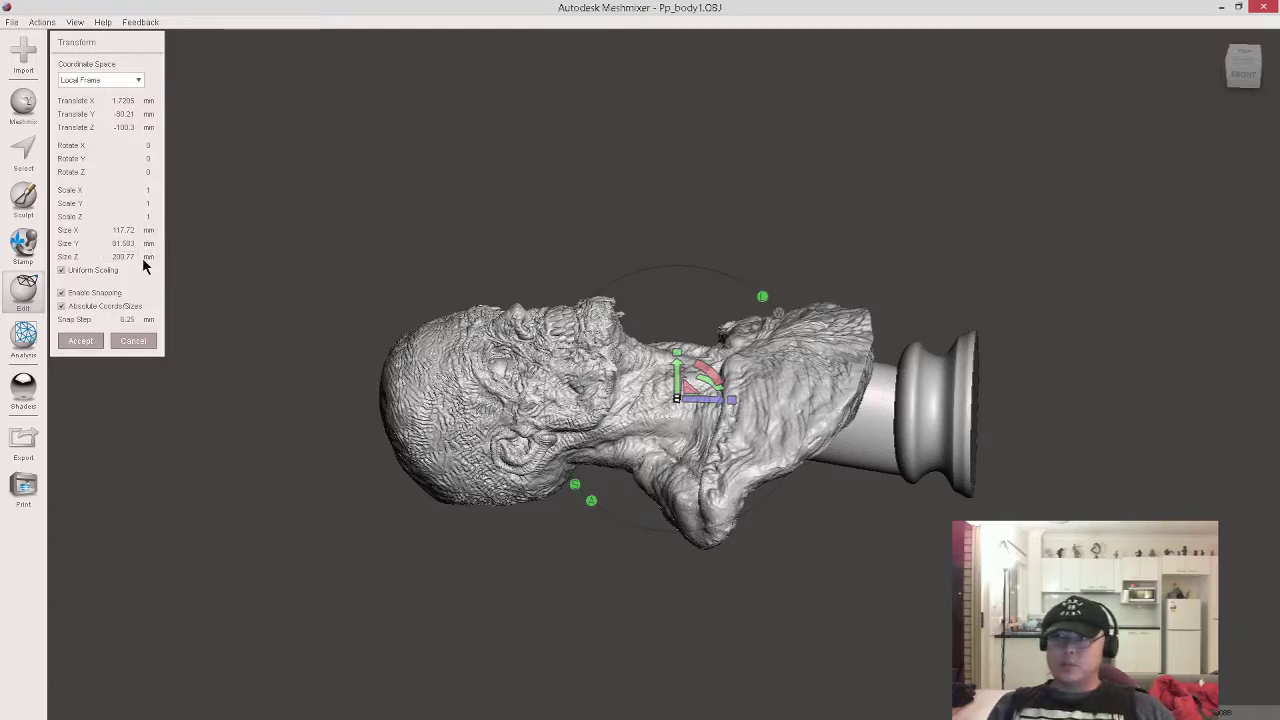
pyautogui.click(152, 344)
# Start the Hollow operation on the bust and set the offset distance to 1.85 mm
pyautogui.moveTo(362, 205); pyautogui.dragTo(354, 239, button='right')
pyautogui.click(30, 290)
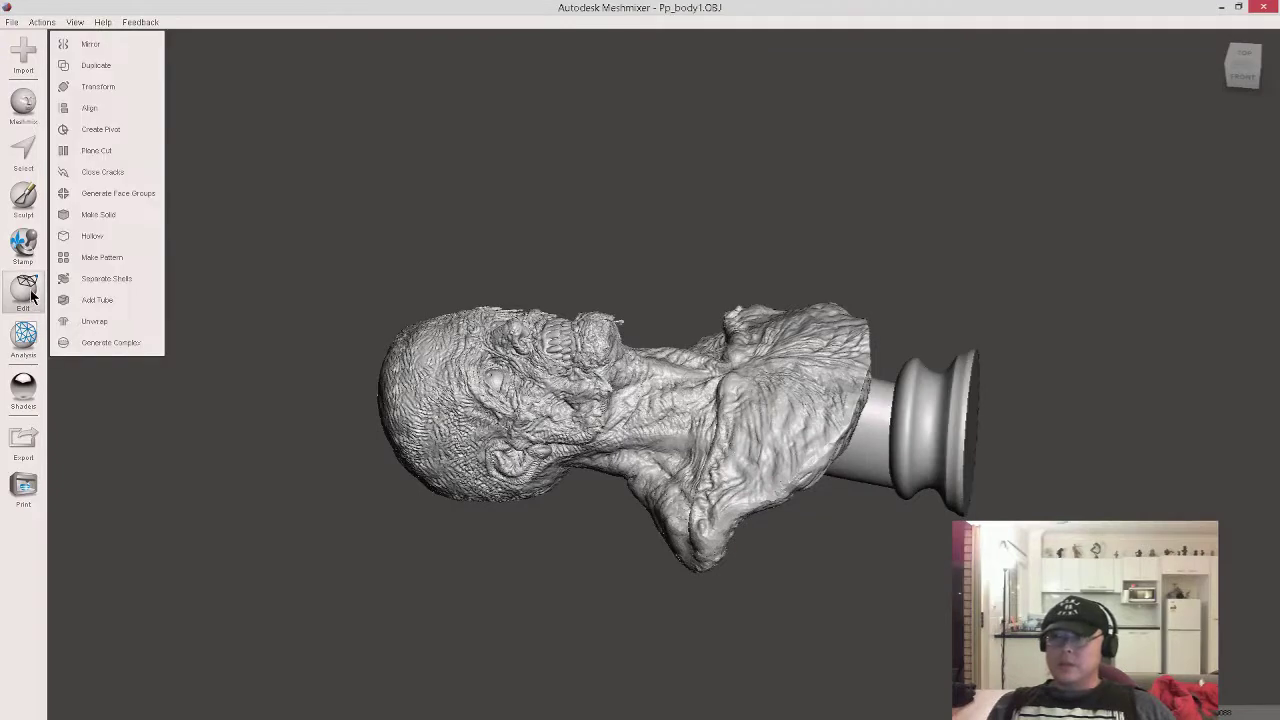
pyautogui.click(121, 237)
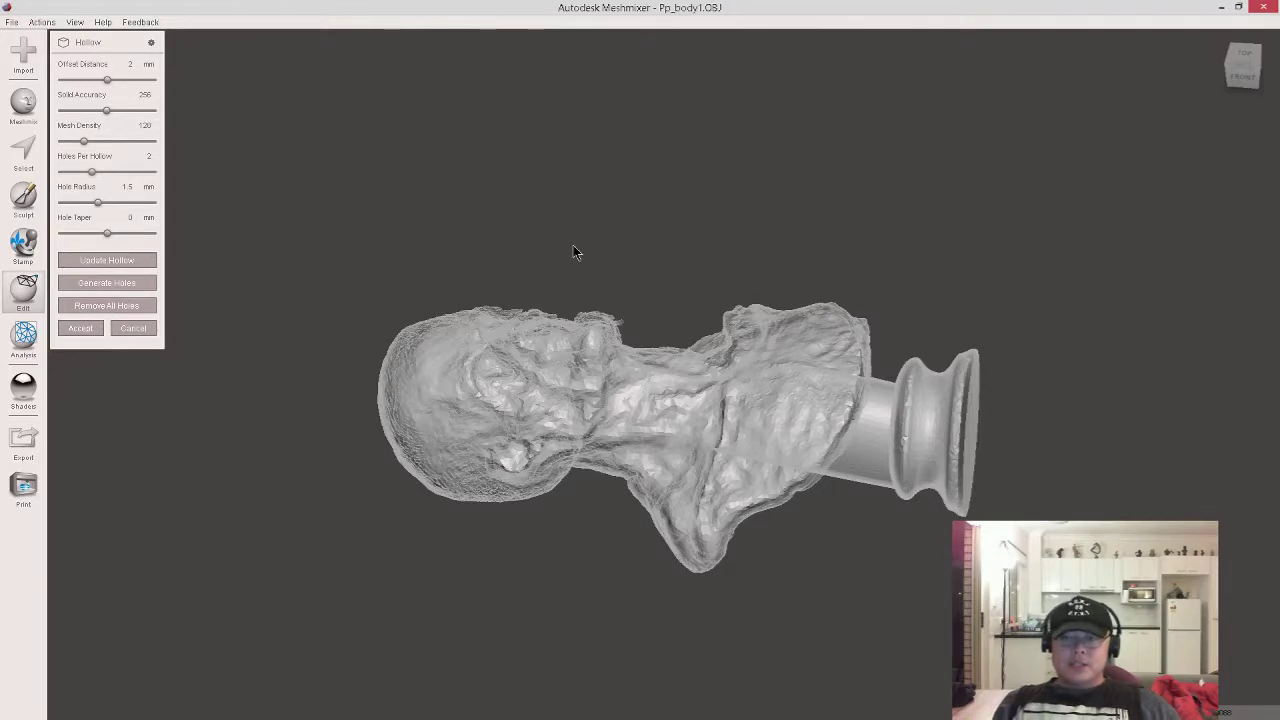
pyautogui.moveTo(623, 251)
pyautogui.mouseDown(button='right')
pyautogui.moveTo(643, 277)
pyautogui.moveTo(634, 283)
pyautogui.moveTo(632, 266)
pyautogui.mouseUp(button='right')
pyautogui.scroll(3, 632, 266)
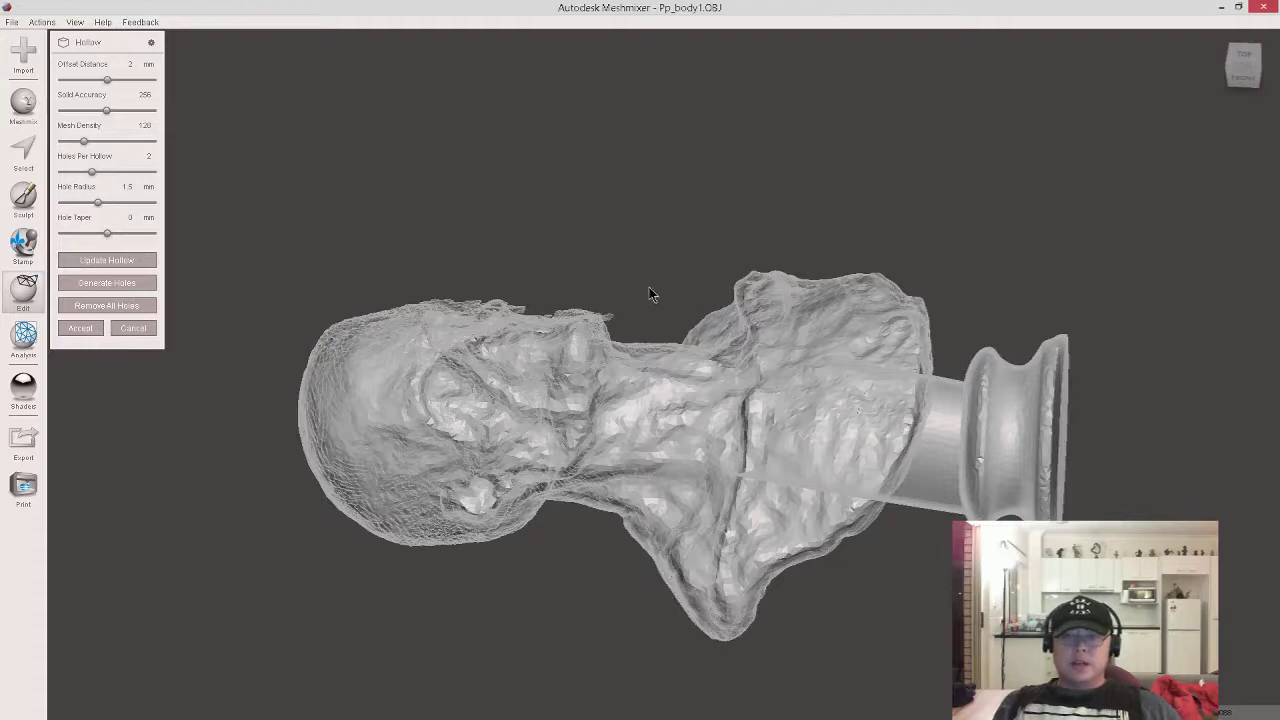
pyautogui.moveTo(649, 294); pyautogui.dragTo(663, 280, button='right')
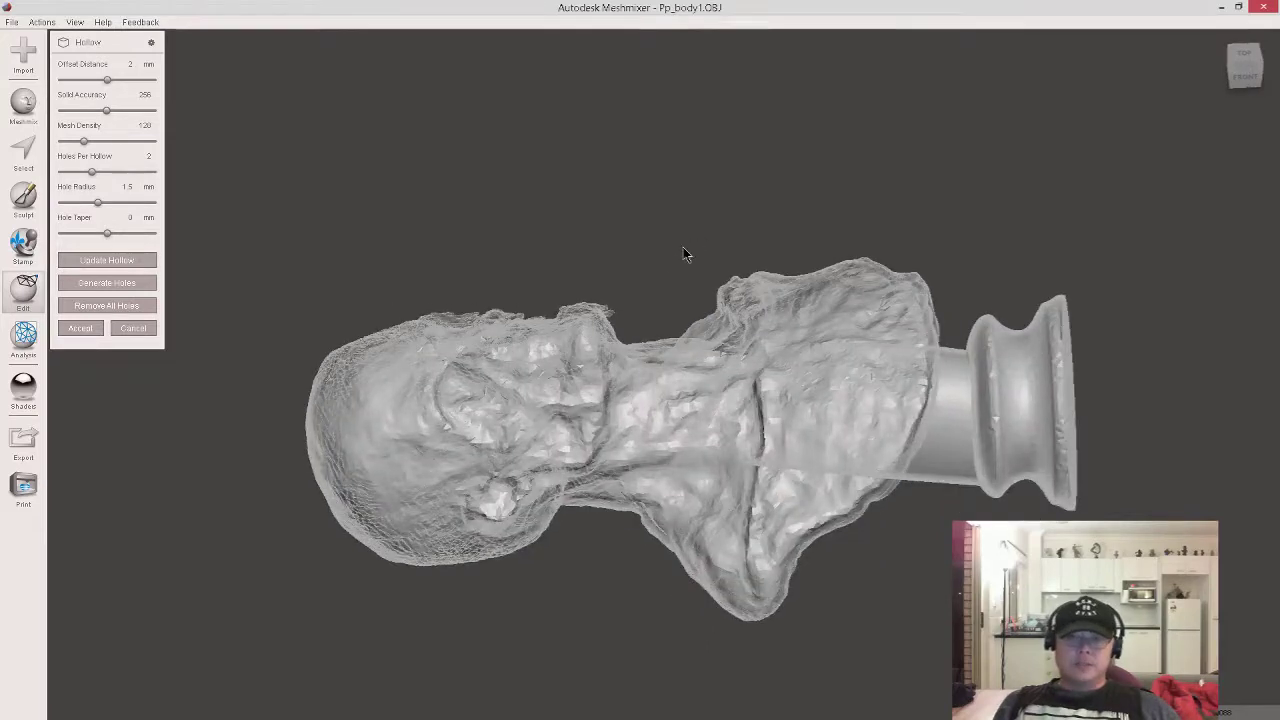
pyautogui.moveTo(683, 254); pyautogui.dragTo(572, 356, button='right')
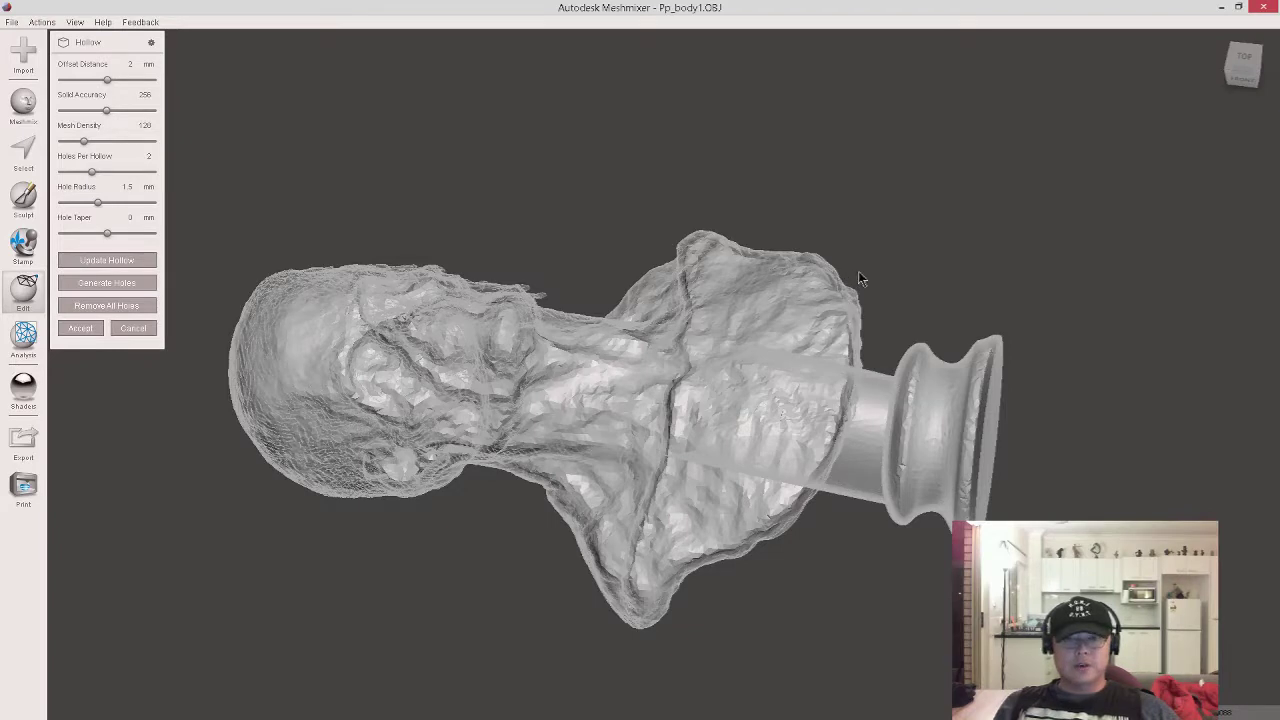
pyautogui.doubleClick(126, 64)
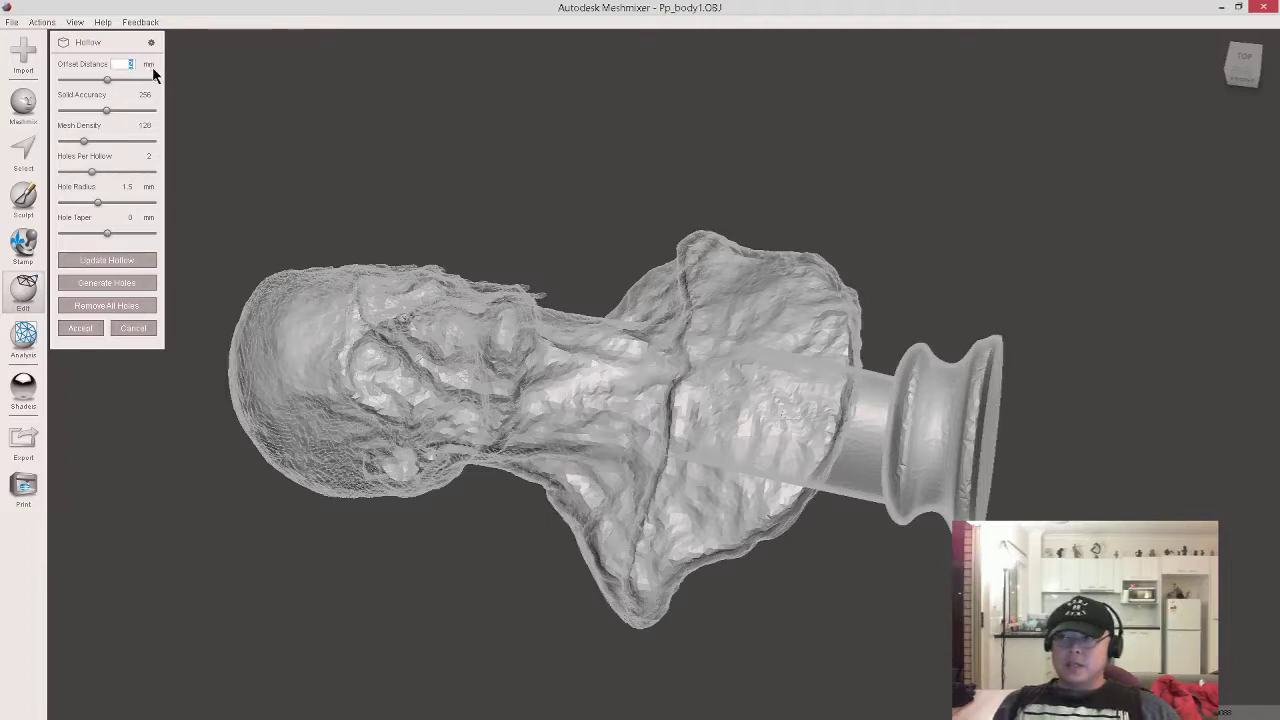
pyautogui.write('1.35')
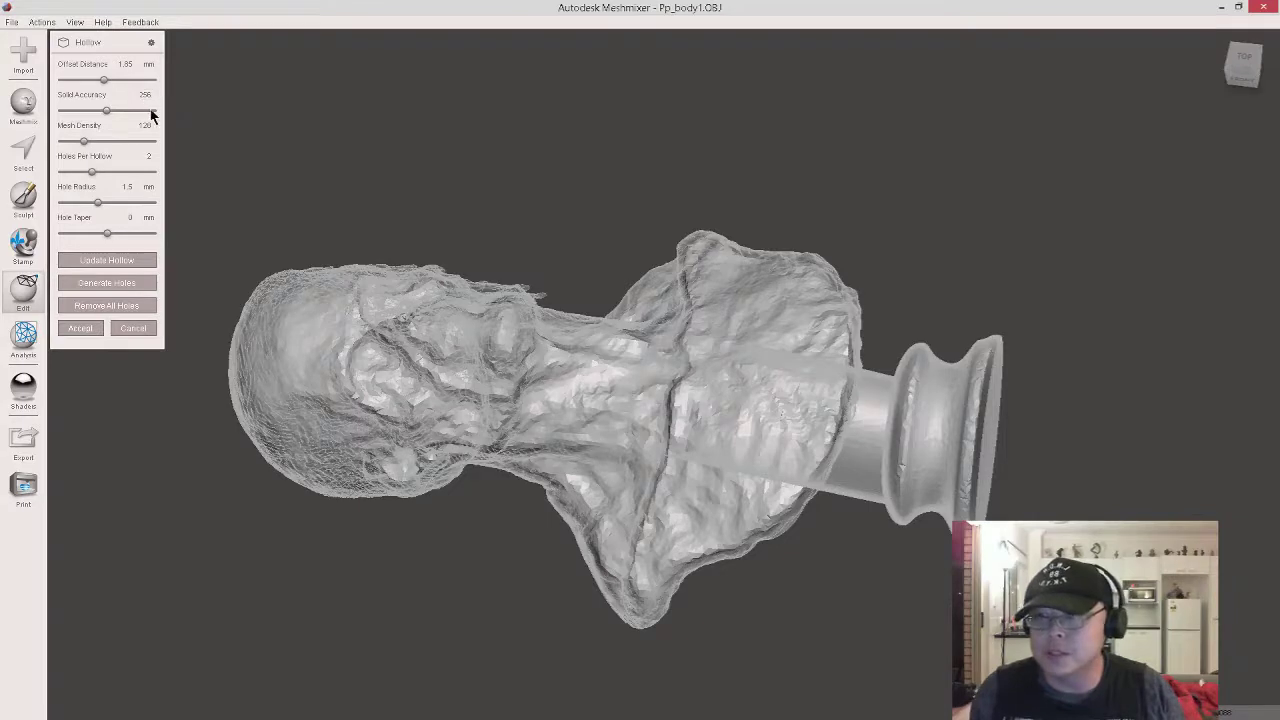
# Set the hollow's mesh density to 200 and update the inner shell
pyautogui.moveTo(78, 137); pyautogui.dragTo(97, 128)
pyautogui.scroll(2, 577, 250)
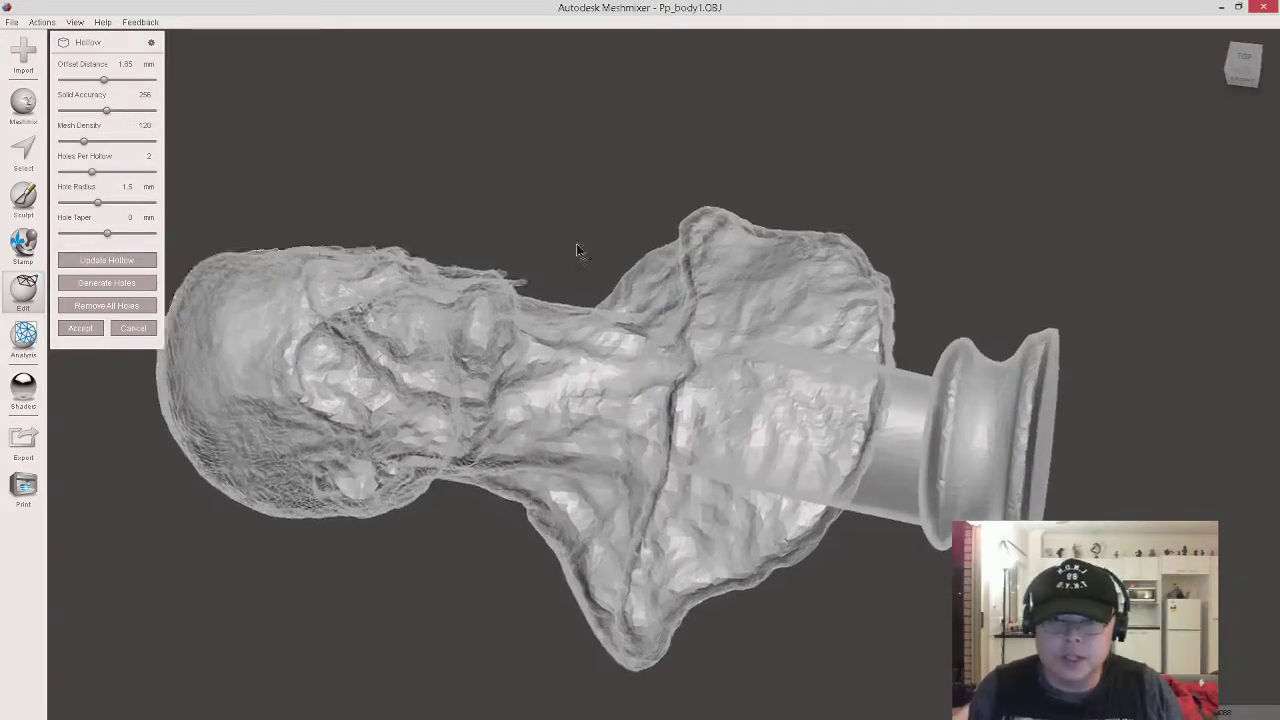
pyautogui.scroll(5, 576, 250)
pyautogui.moveTo(574, 249); pyautogui.dragTo(634, 266, button='right')
pyautogui.scroll(-2, 389, 266)
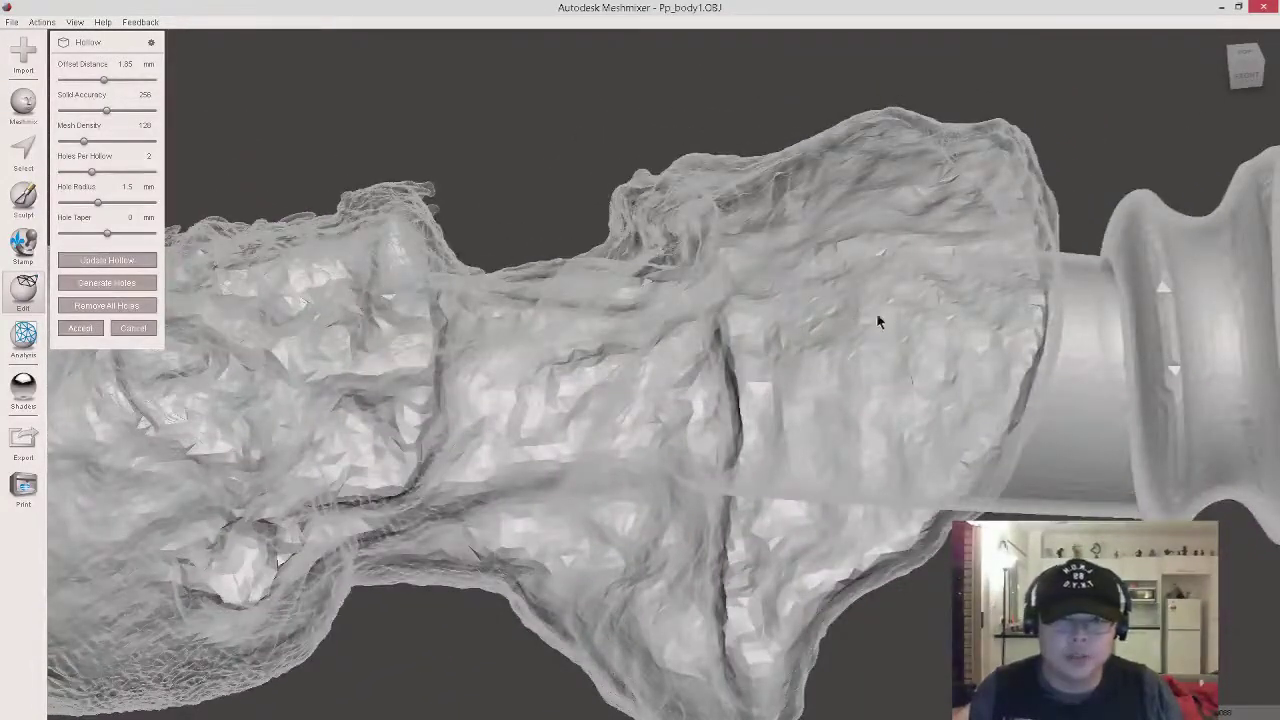
pyautogui.click(141, 125)
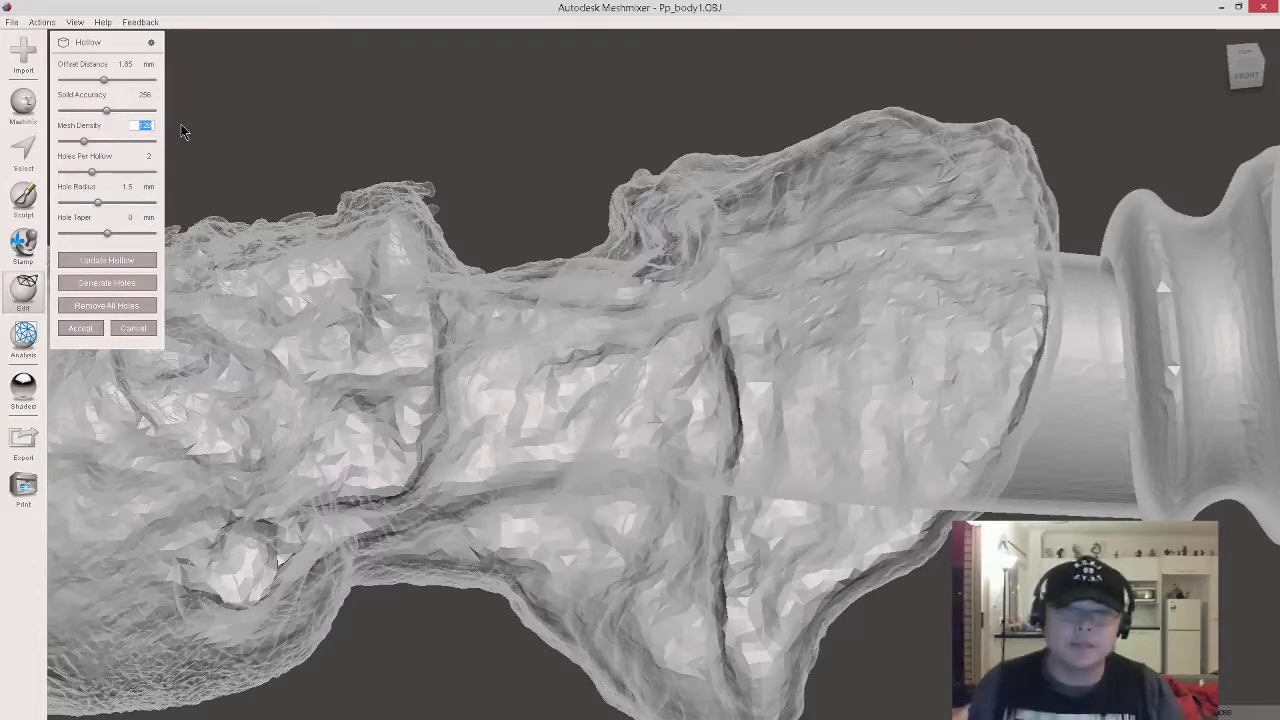
pyautogui.write('20')
pyautogui.click(138, 125)
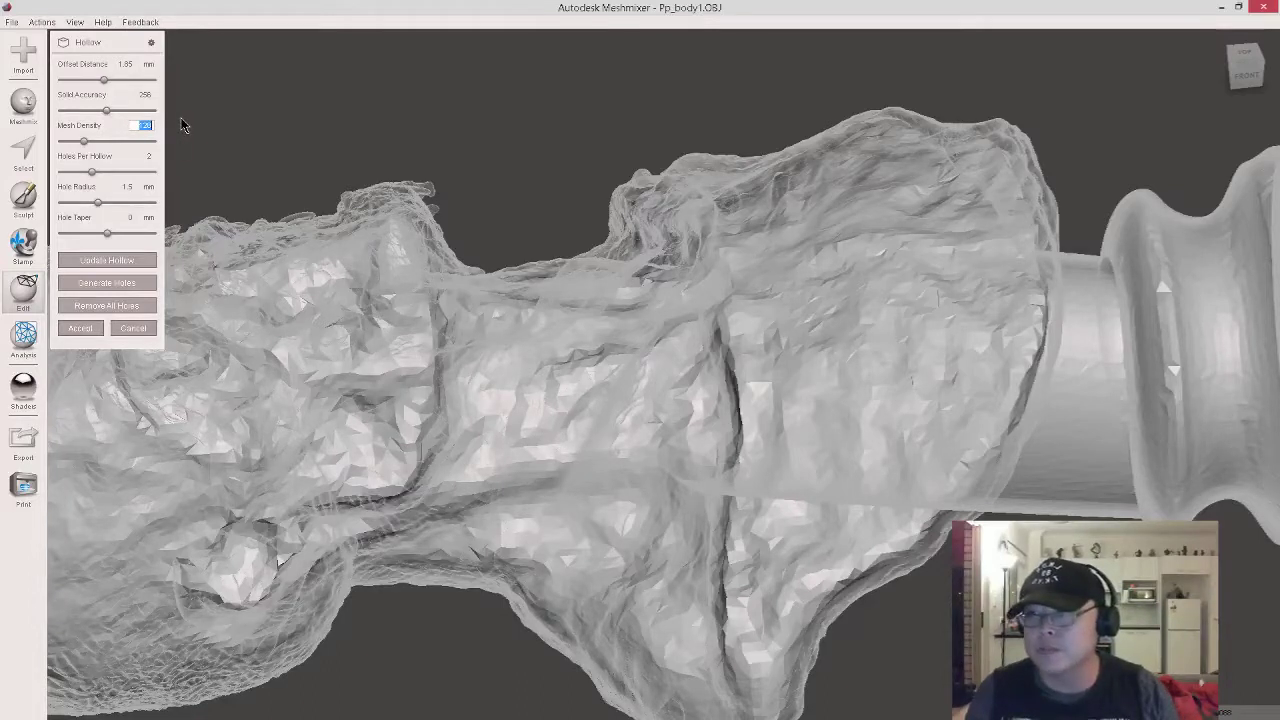
pyautogui.write('200')
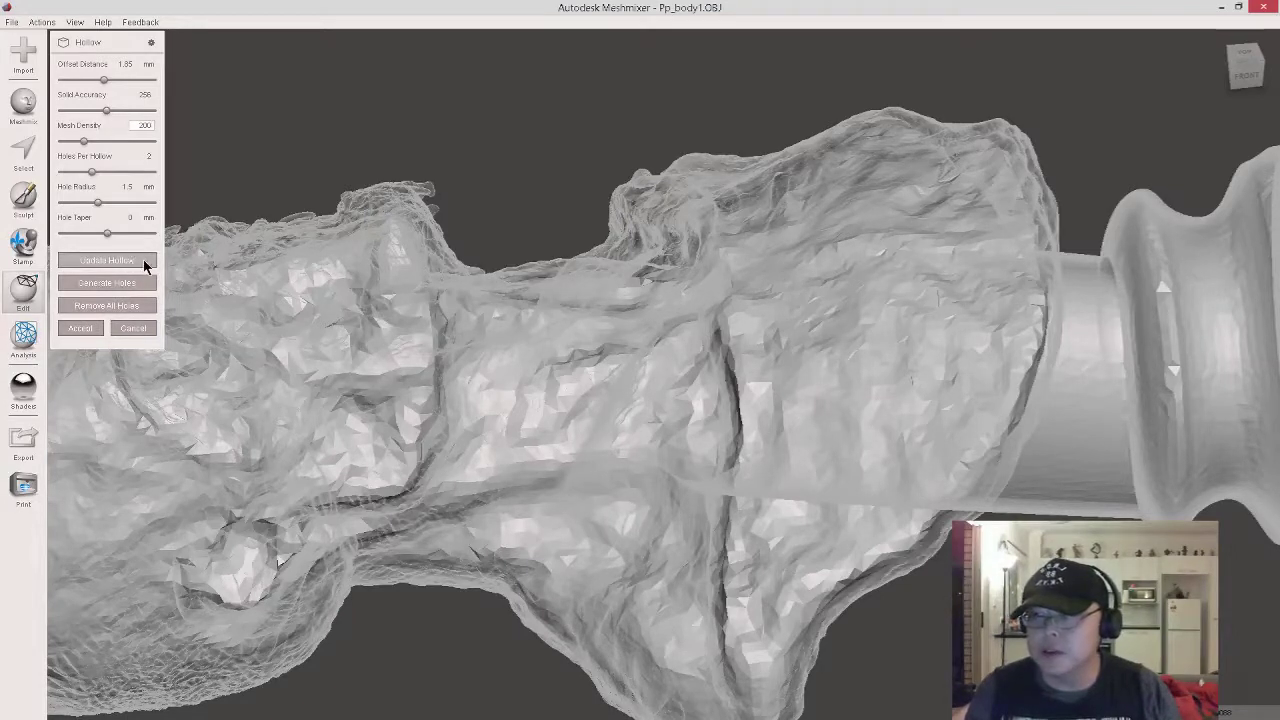
pyautogui.click(107, 261)
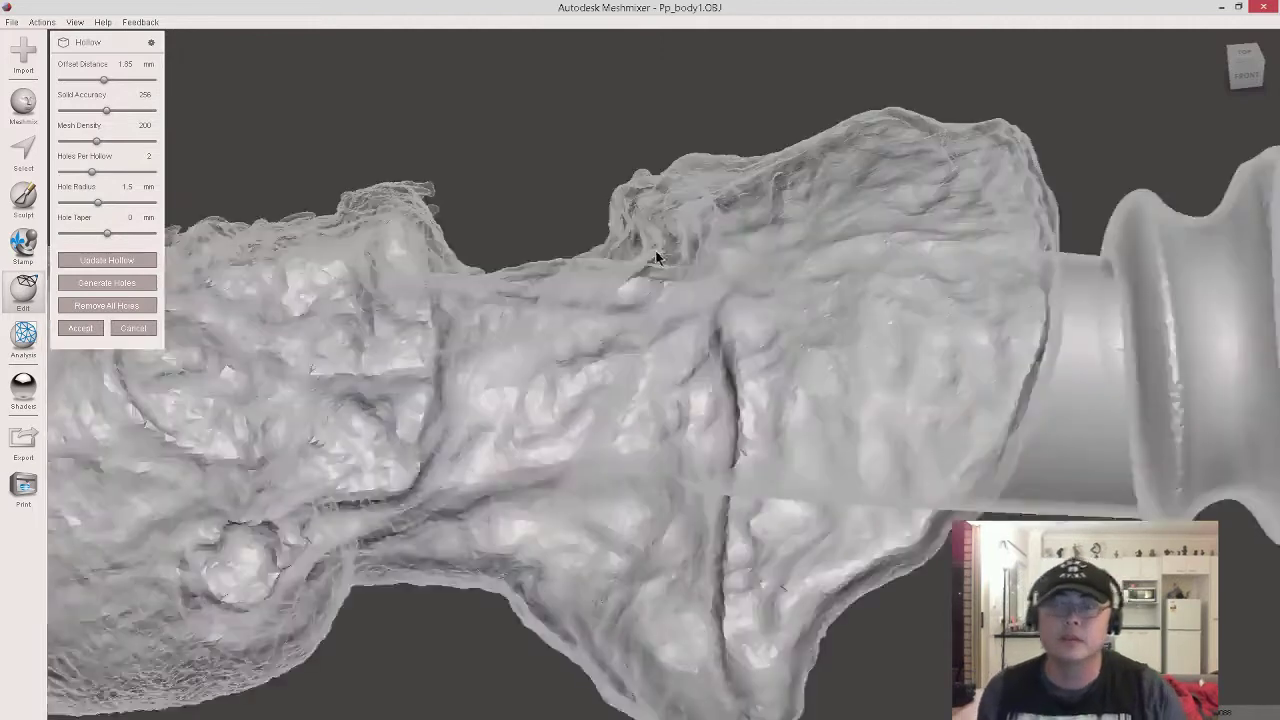
# Set the hollow's mesh density to 250 and update the inner shell
pyautogui.moveTo(656, 258); pyautogui.dragTo(579, 314, button='right')
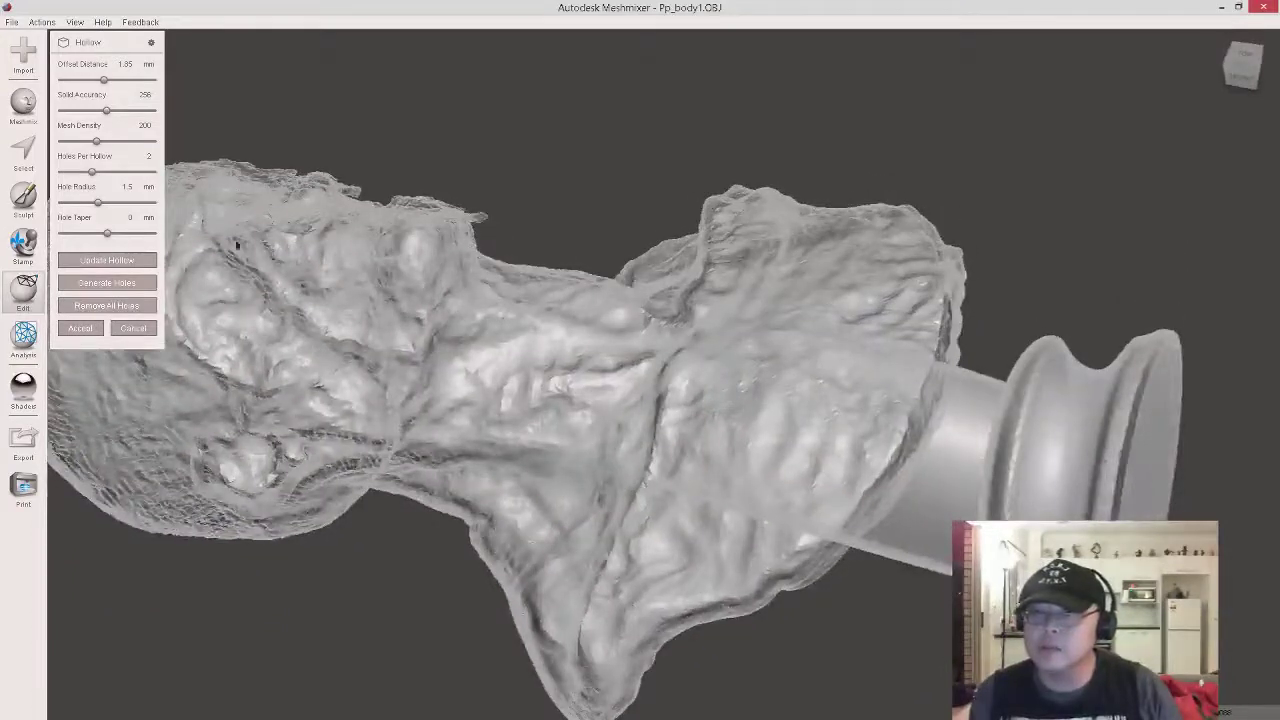
pyautogui.click(135, 126)
pyautogui.write('250')
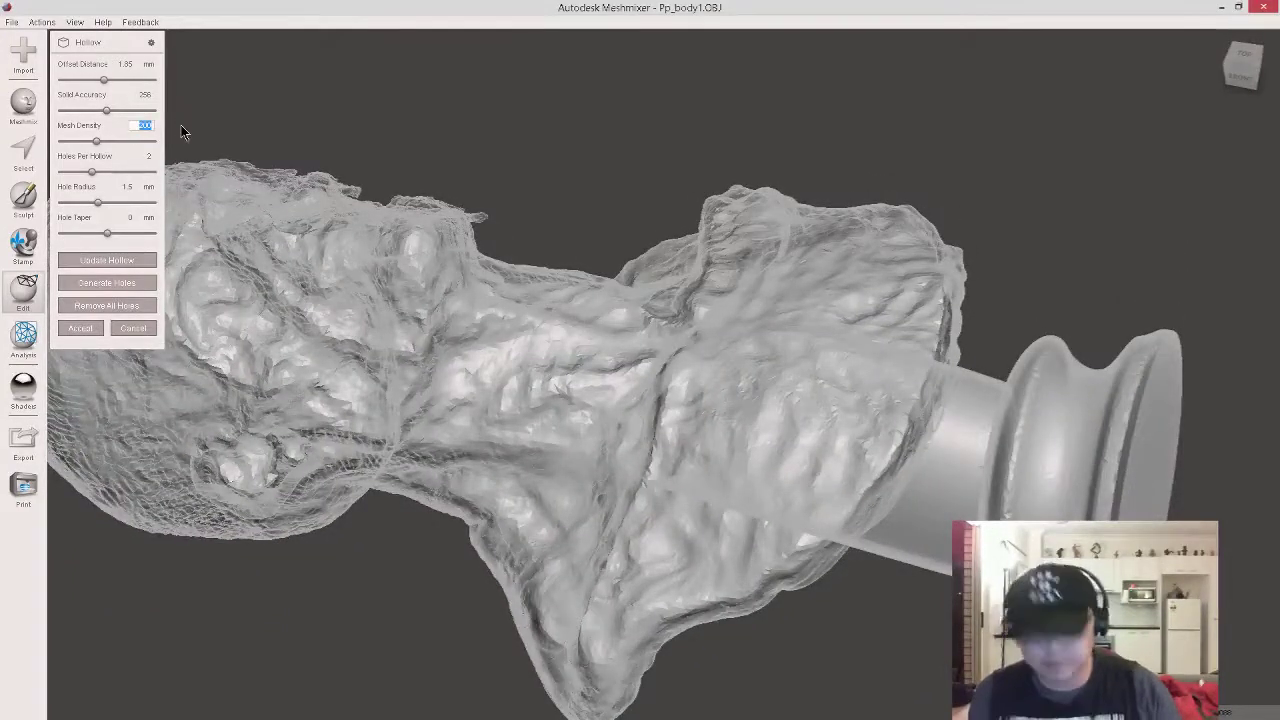
pyautogui.press('Return')
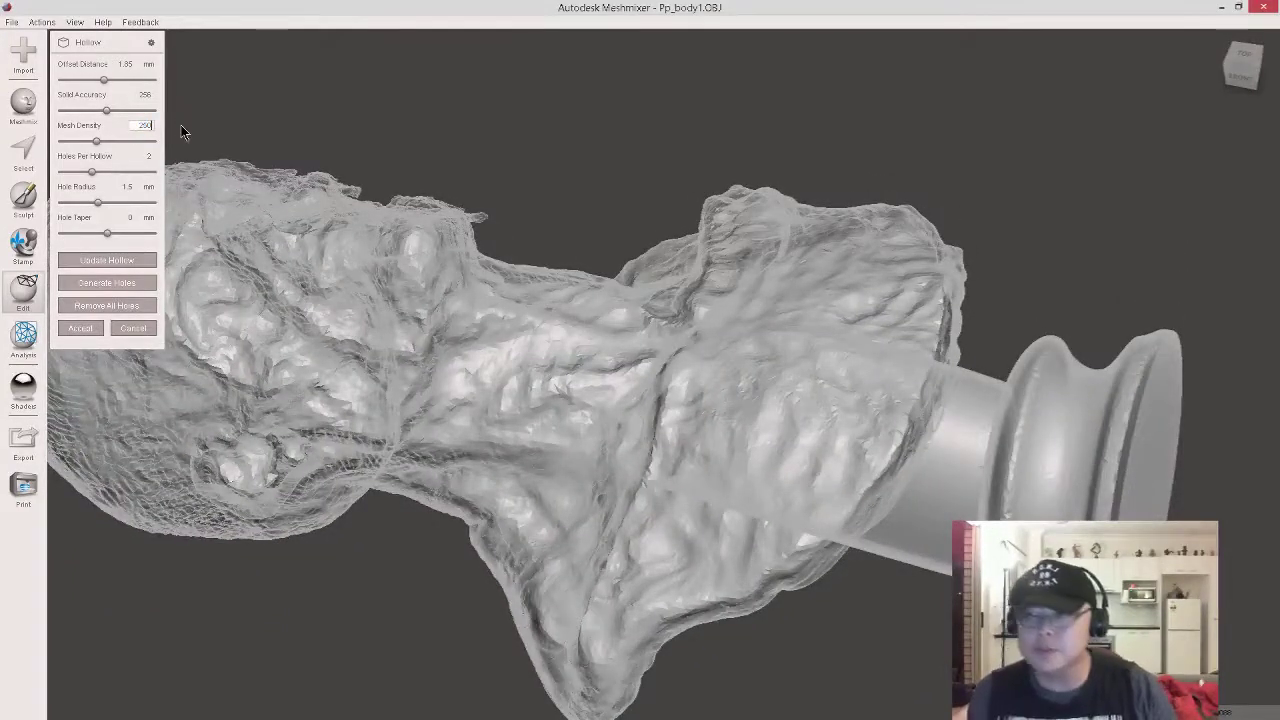
pyautogui.click(134, 259)
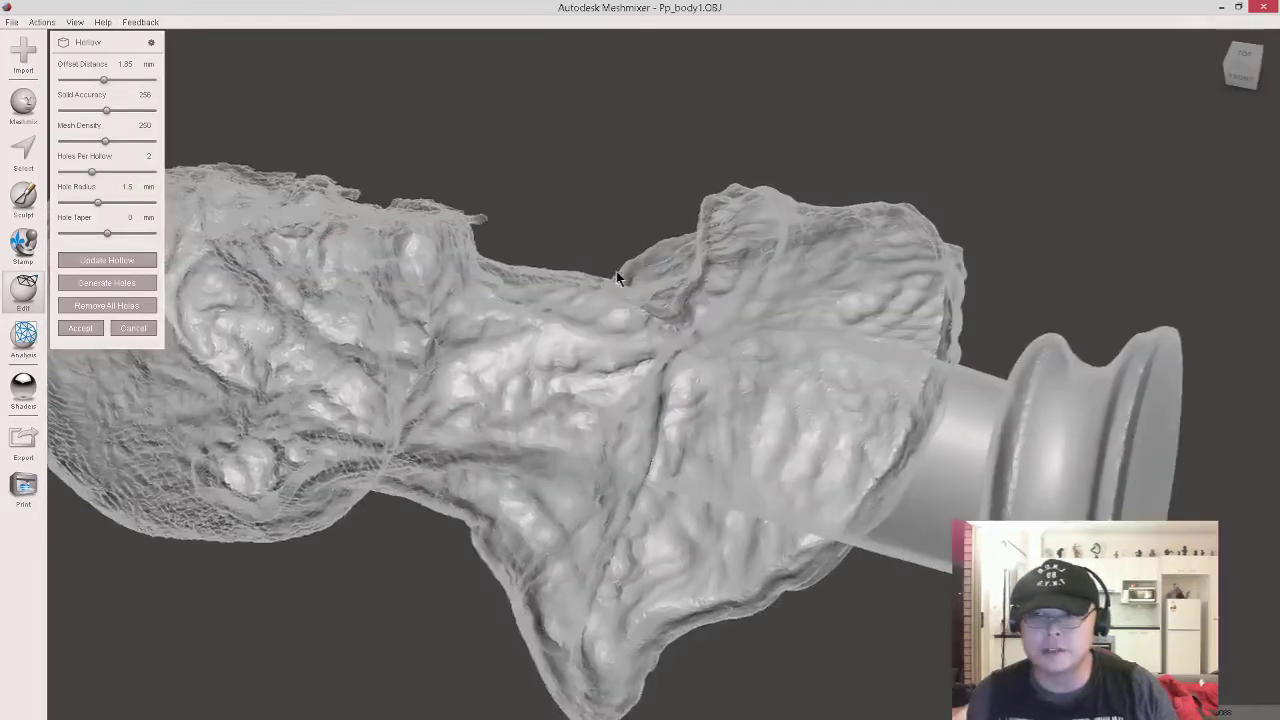
# Check the inner shell from several angles and accept the Hollow operation on the bust without generating drain holes
pyautogui.moveTo(616, 271); pyautogui.dragTo(602, 305, button='right')
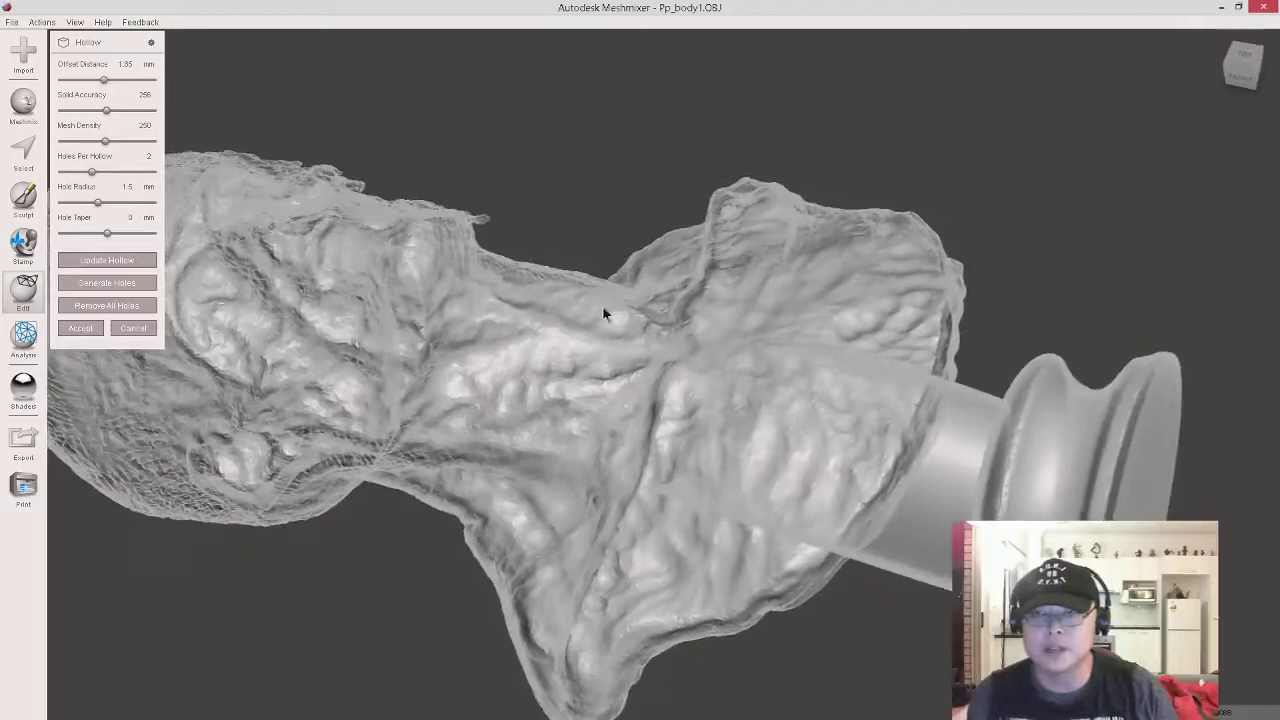
pyautogui.moveTo(602, 305); pyautogui.dragTo(624, 291, button='middle')
pyautogui.moveTo(624, 294); pyautogui.dragTo(816, 325, button='right')
pyautogui.moveTo(704, 285); pyautogui.dragTo(551, 343, button='right')
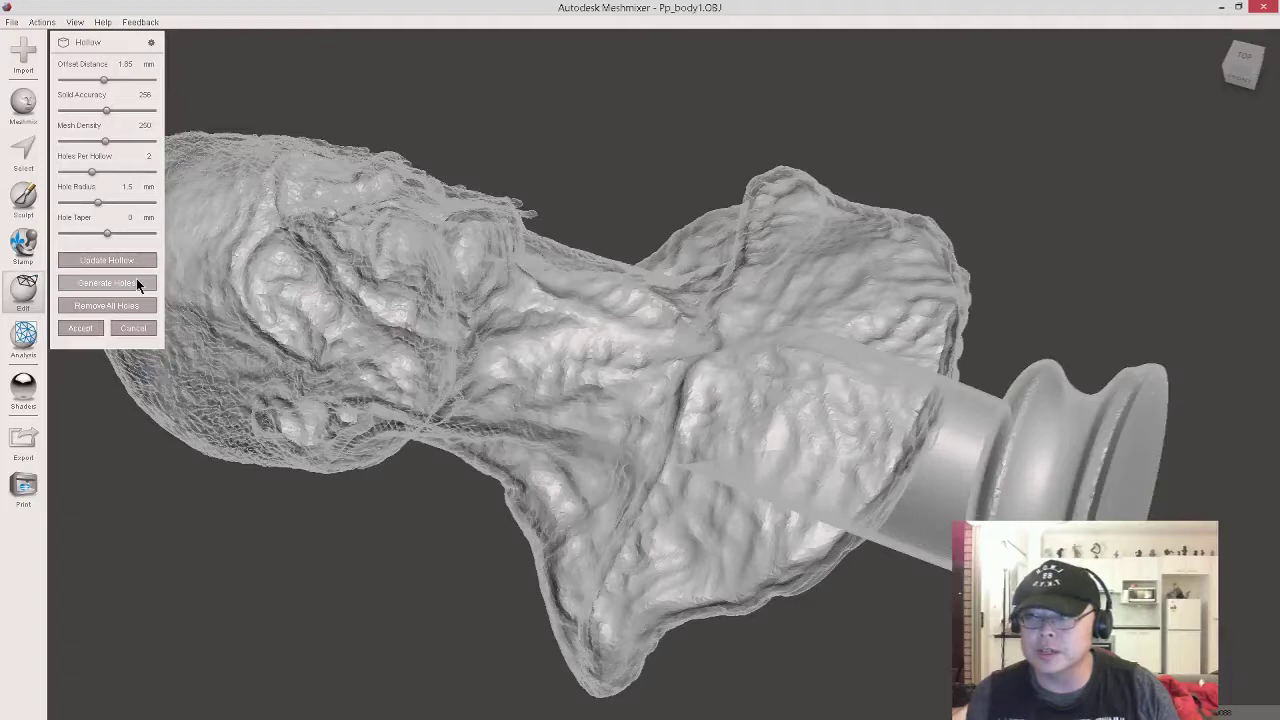
pyautogui.click(80, 328)
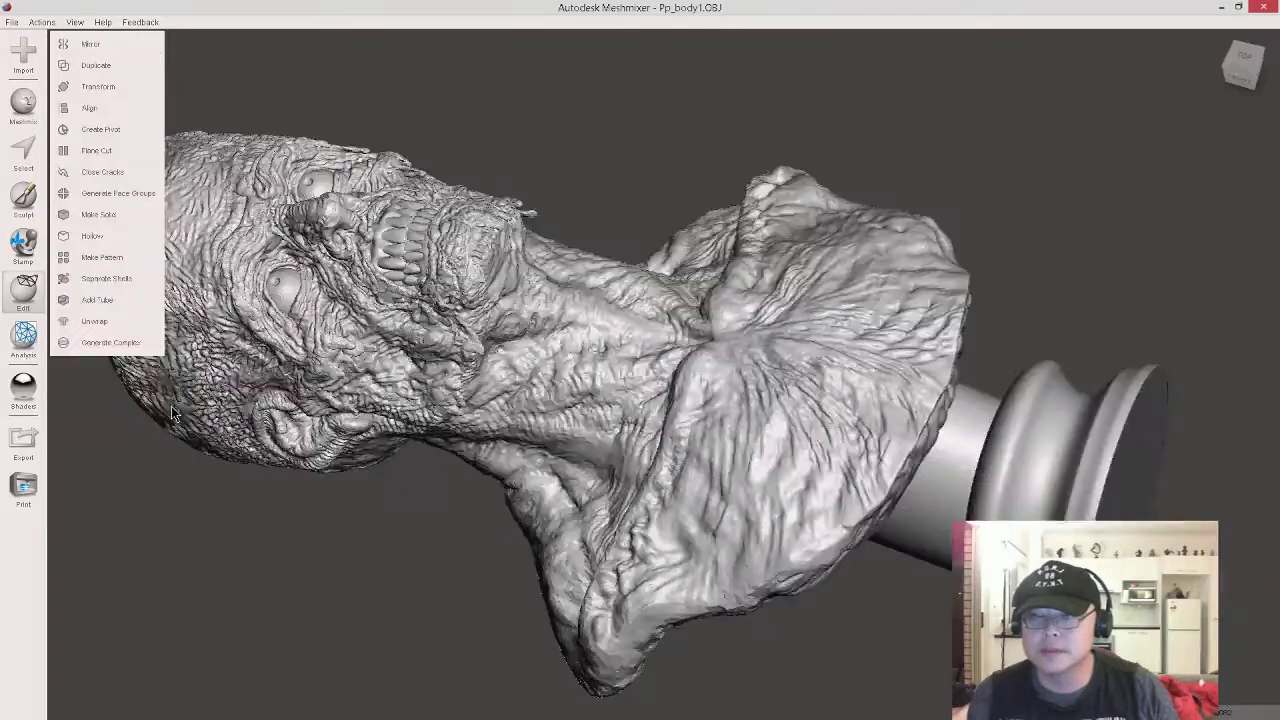
# Separate the hollowed bust into its outer and inner shells and move the object list clear of the model
pyautogui.moveTo(367, 402); pyautogui.dragTo(422, 388, button='middle')
pyautogui.scroll(-1, 421, 389)
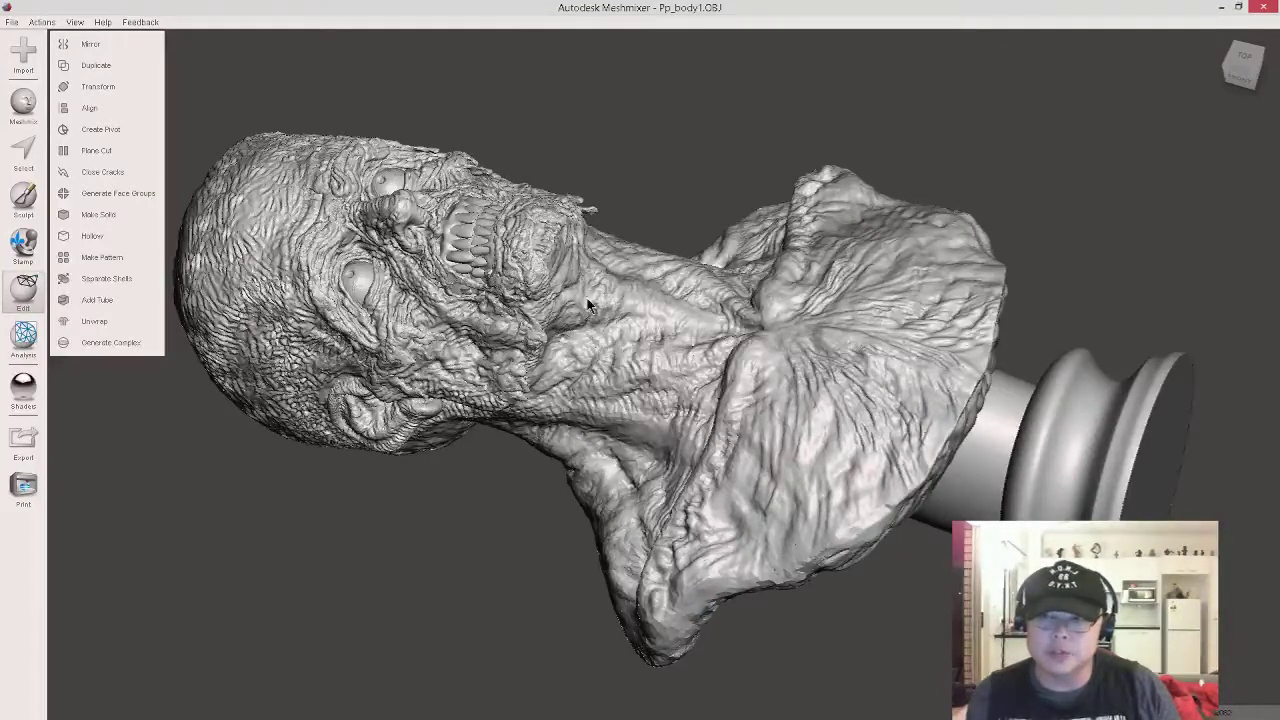
pyautogui.moveTo(590, 305); pyautogui.dragTo(634, 336, button='right')
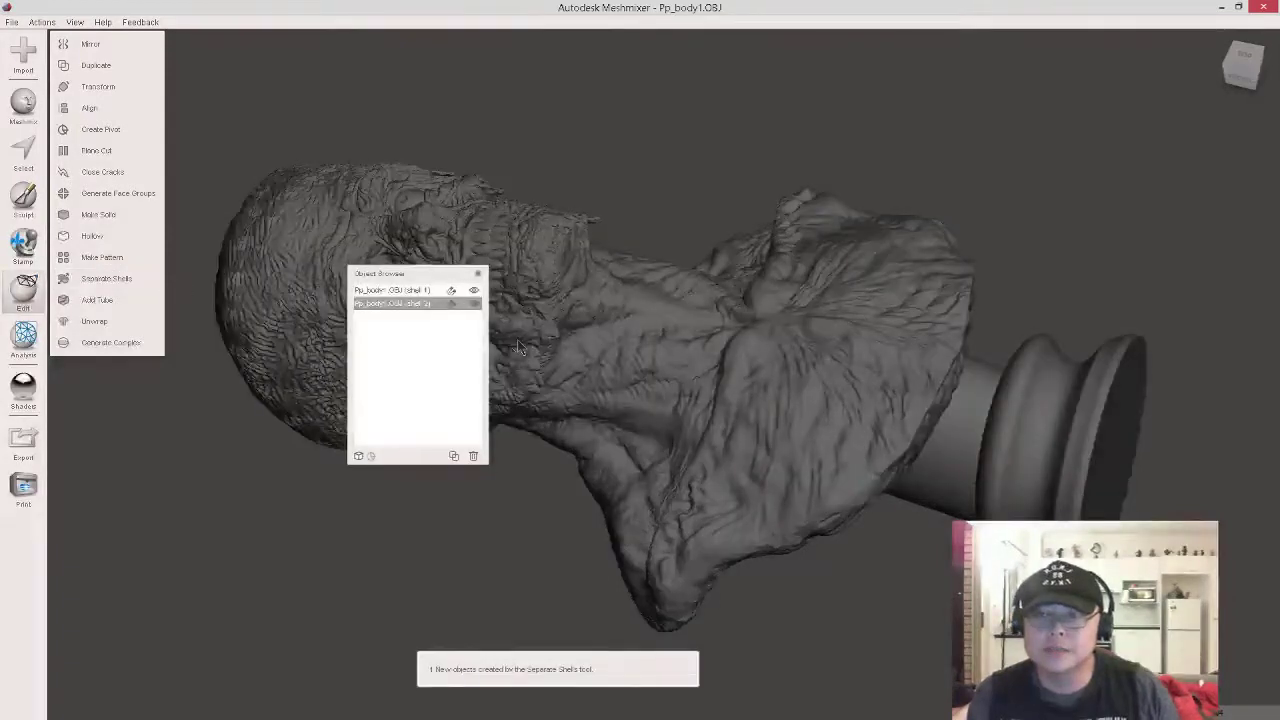
pyautogui.moveTo(410, 270); pyautogui.dragTo(240, 402)
# Hide the outer shell (shell 1) and make the inner shell (shell 2) the active object
pyautogui.click(240, 421)
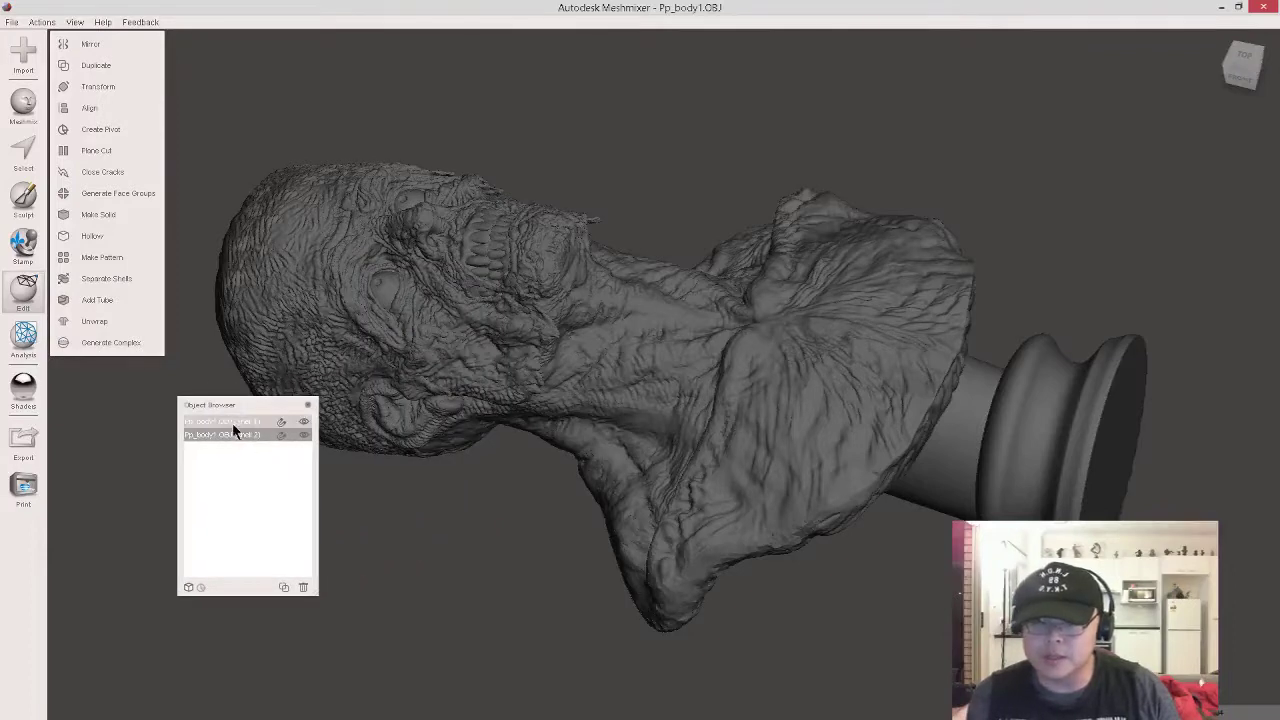
pyautogui.click(304, 422)
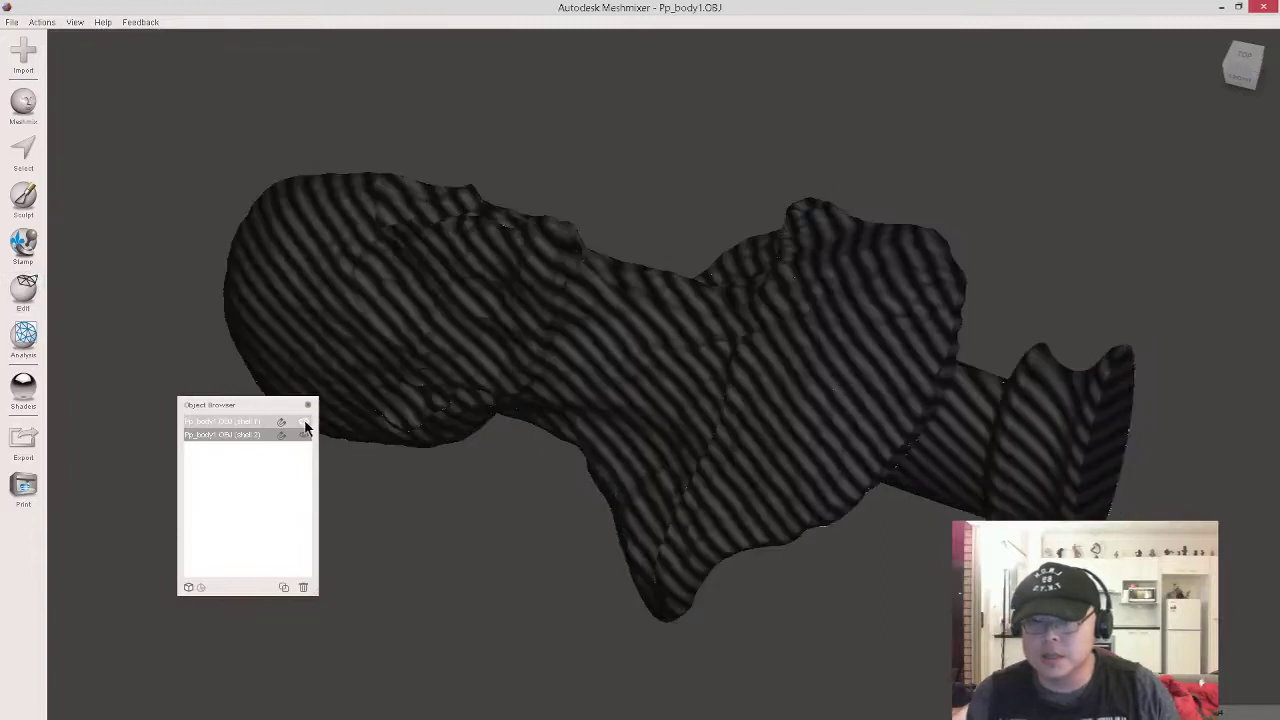
pyautogui.click(305, 423)
pyautogui.click(257, 423)
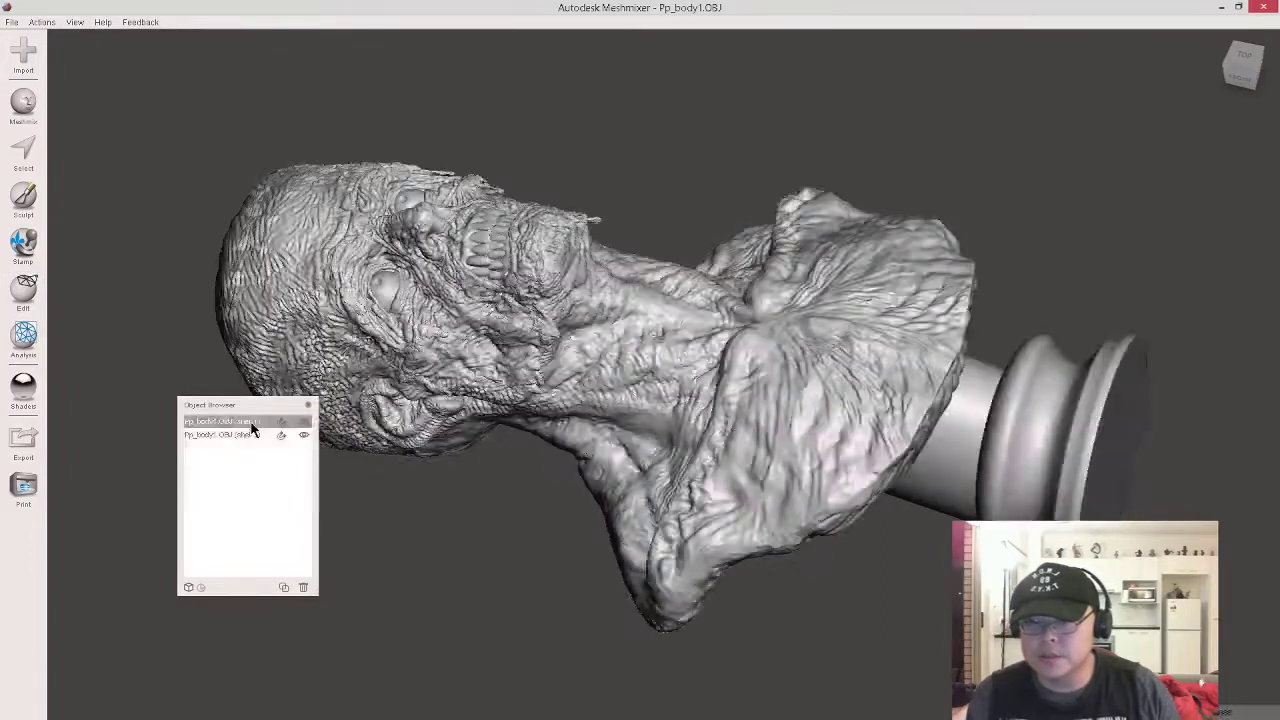
pyautogui.click(304, 422)
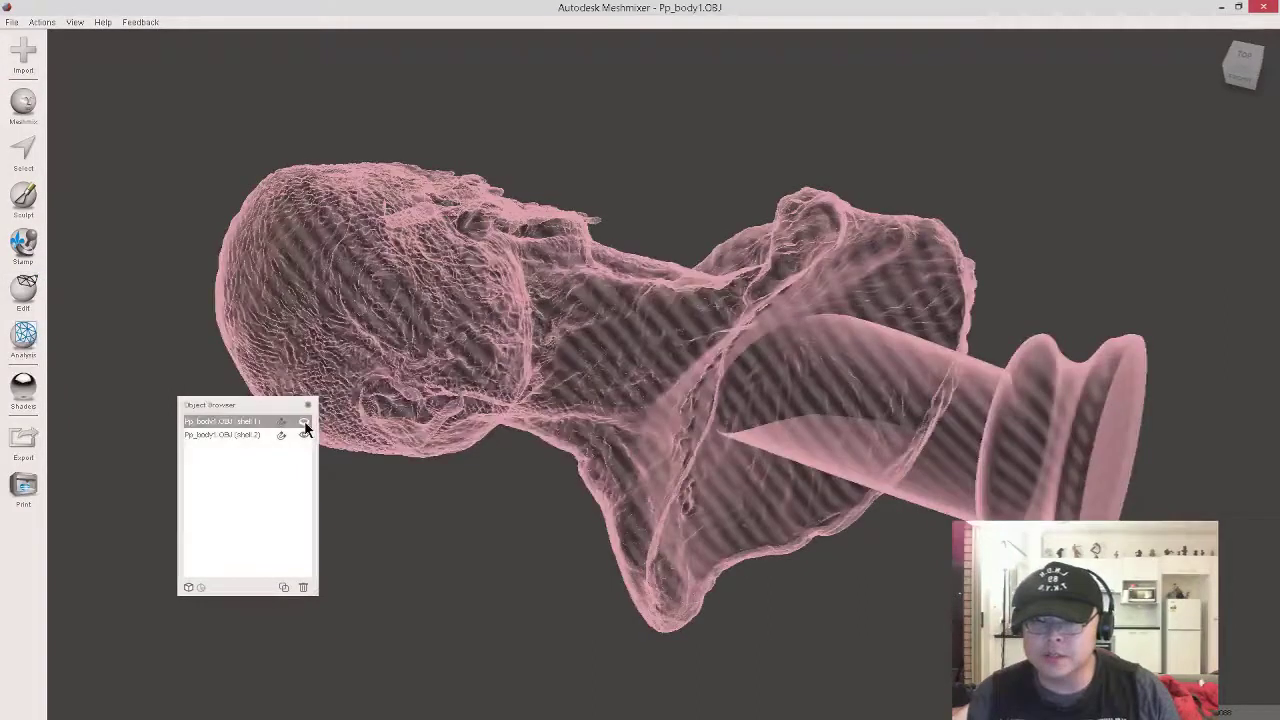
pyautogui.click(243, 436)
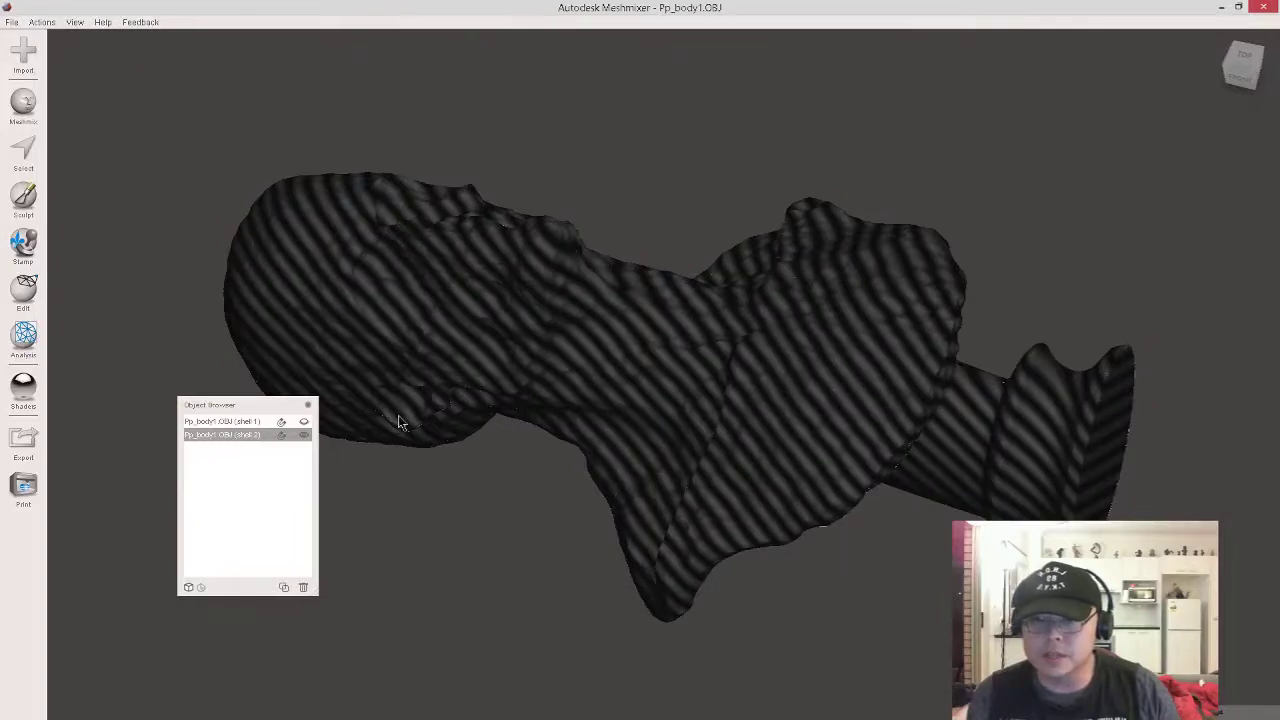
# Select the entire inner shell and flip its normals
pyautogui.moveTo(519, 406); pyautogui.dragTo(529, 385, button='middle')
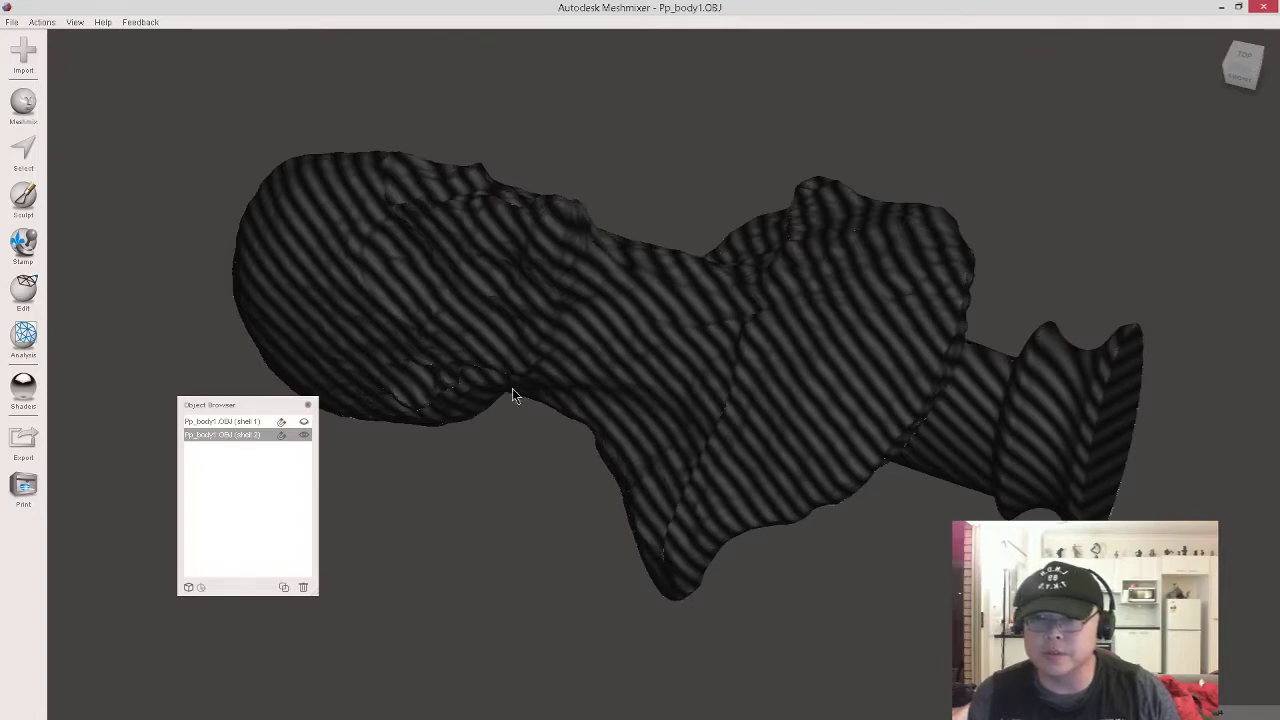
pyautogui.moveTo(481, 362); pyautogui.dragTo(487, 380, button='right')
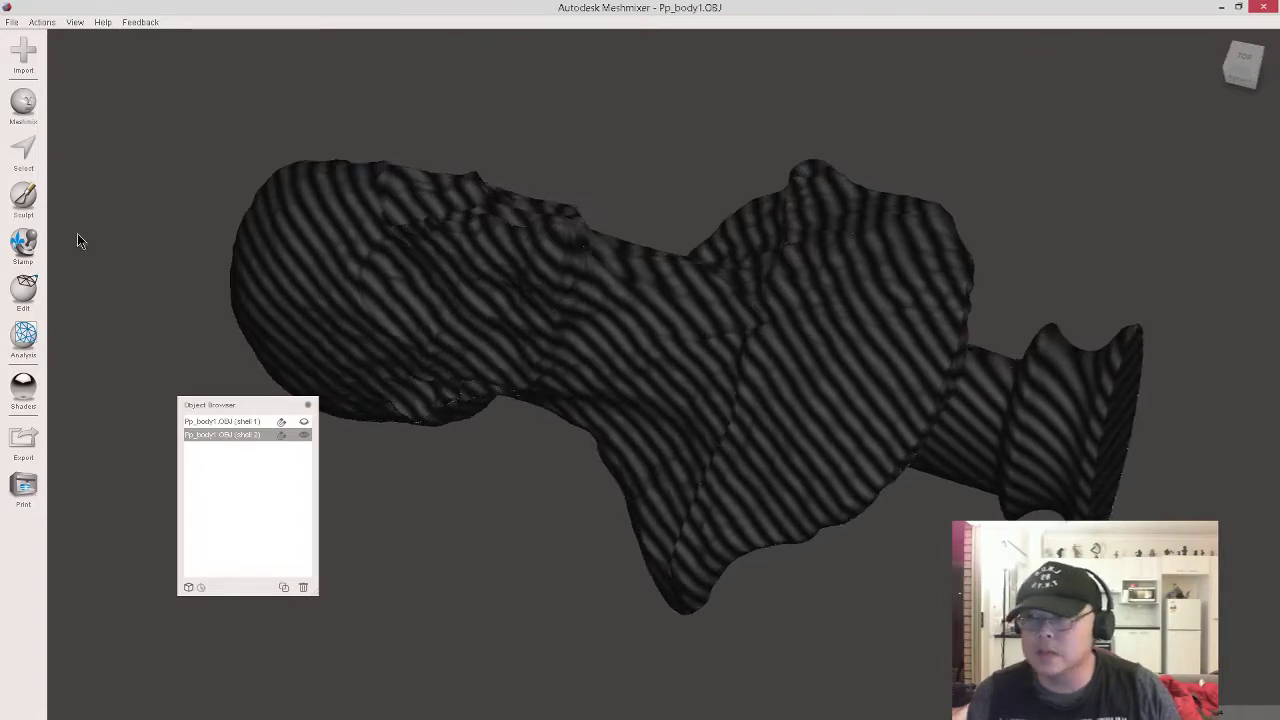
pyautogui.click(33, 166)
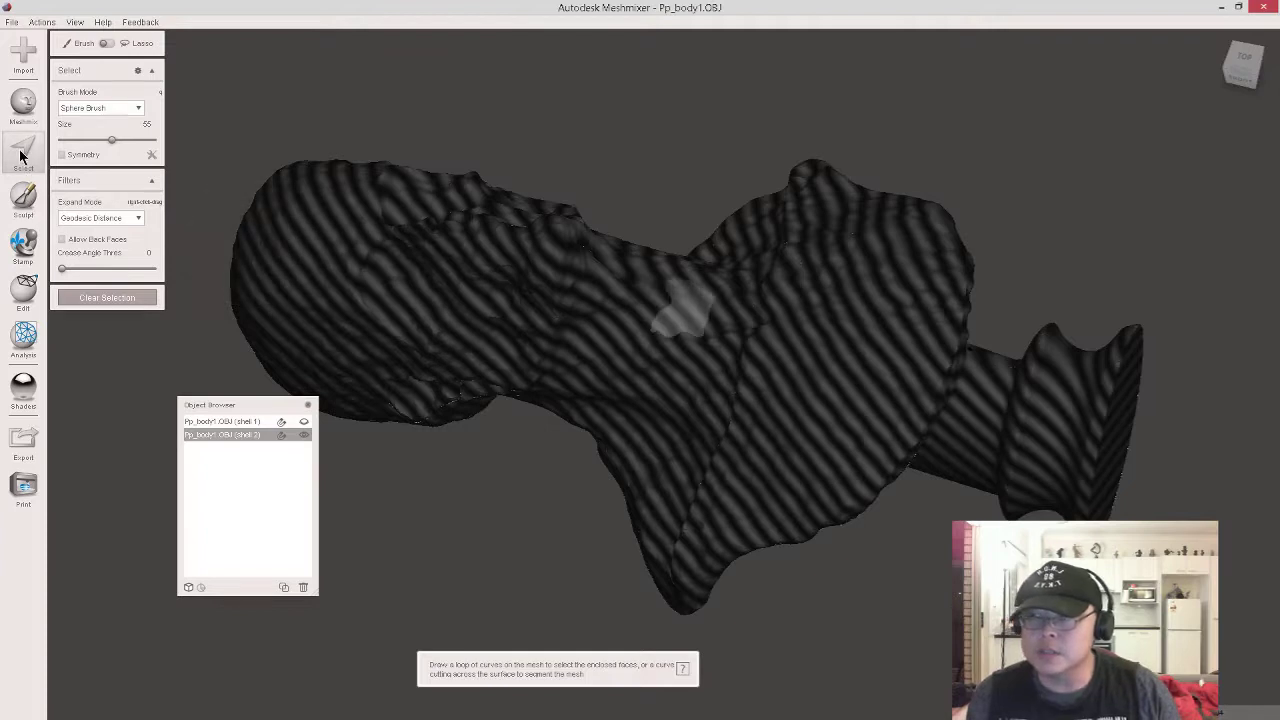
pyautogui.click(343, 253)
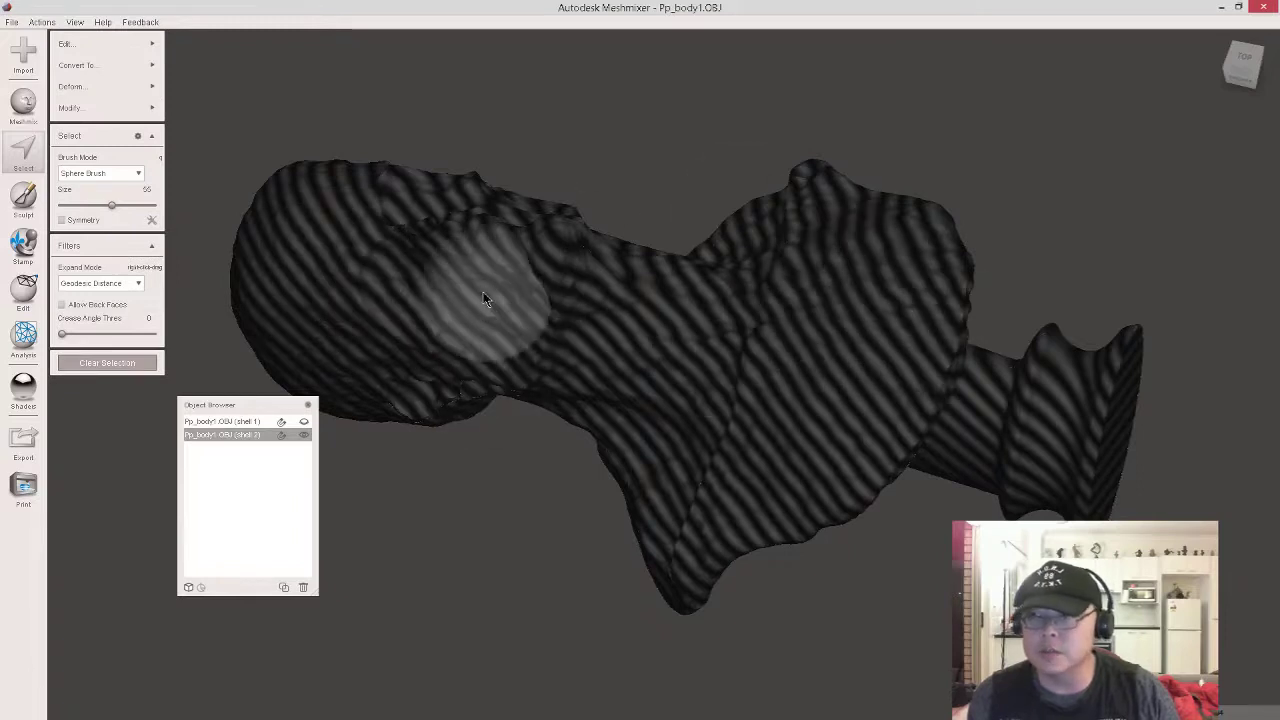
pyautogui.moveTo(121, 63)
pyautogui.moveTo(111, 40)
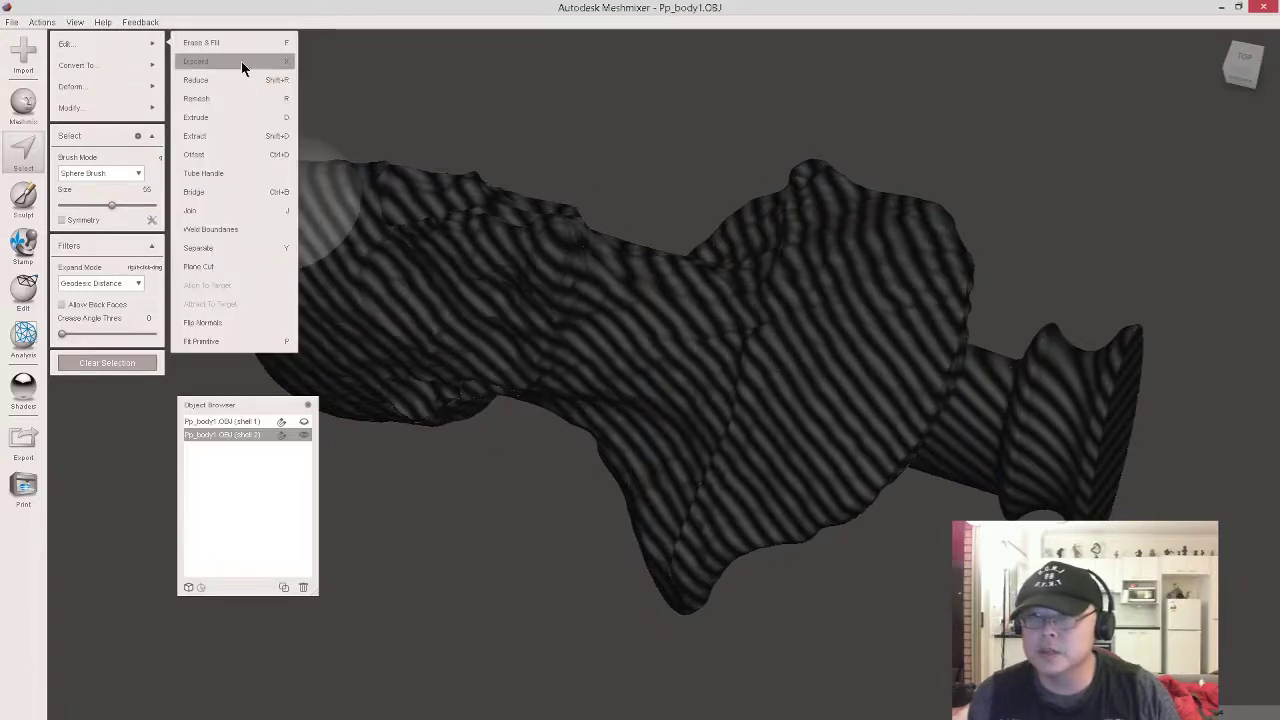
pyautogui.click(238, 320)
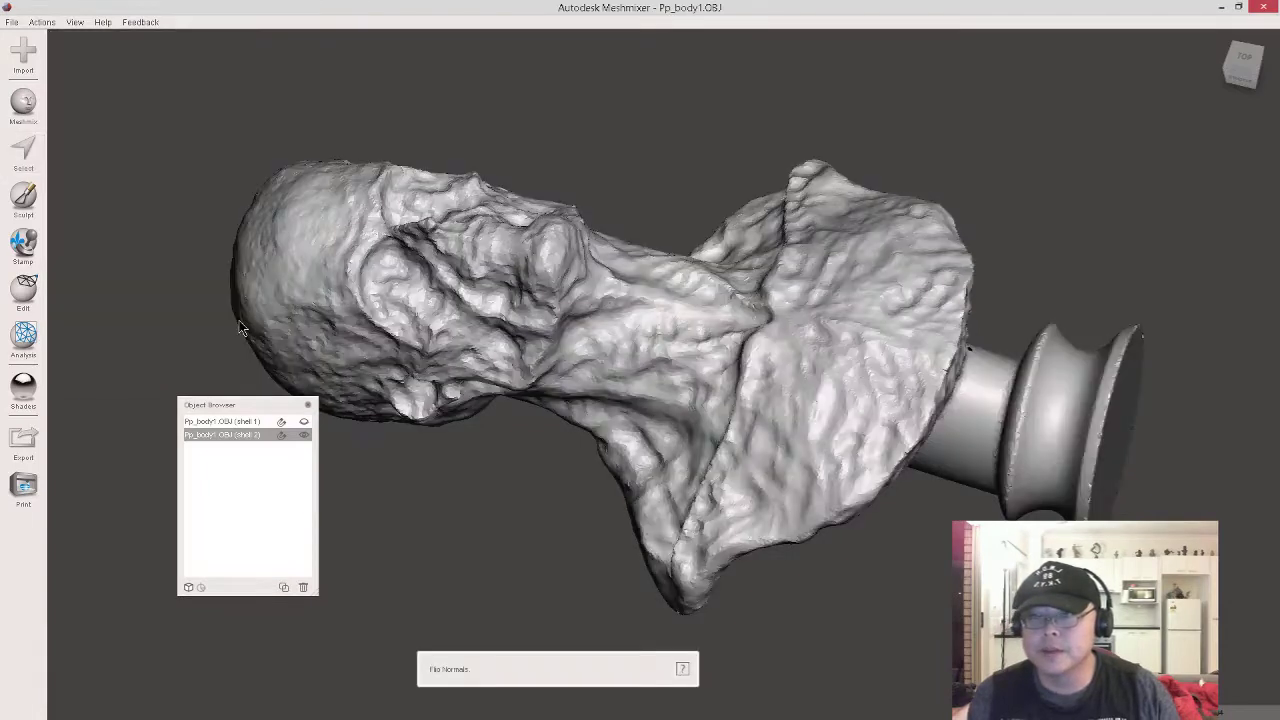
# Start sculpting the inner shell and reduce the brush size to 28 to suit the nose
pyautogui.moveTo(701, 257); pyautogui.dragTo(601, 273, button='right')
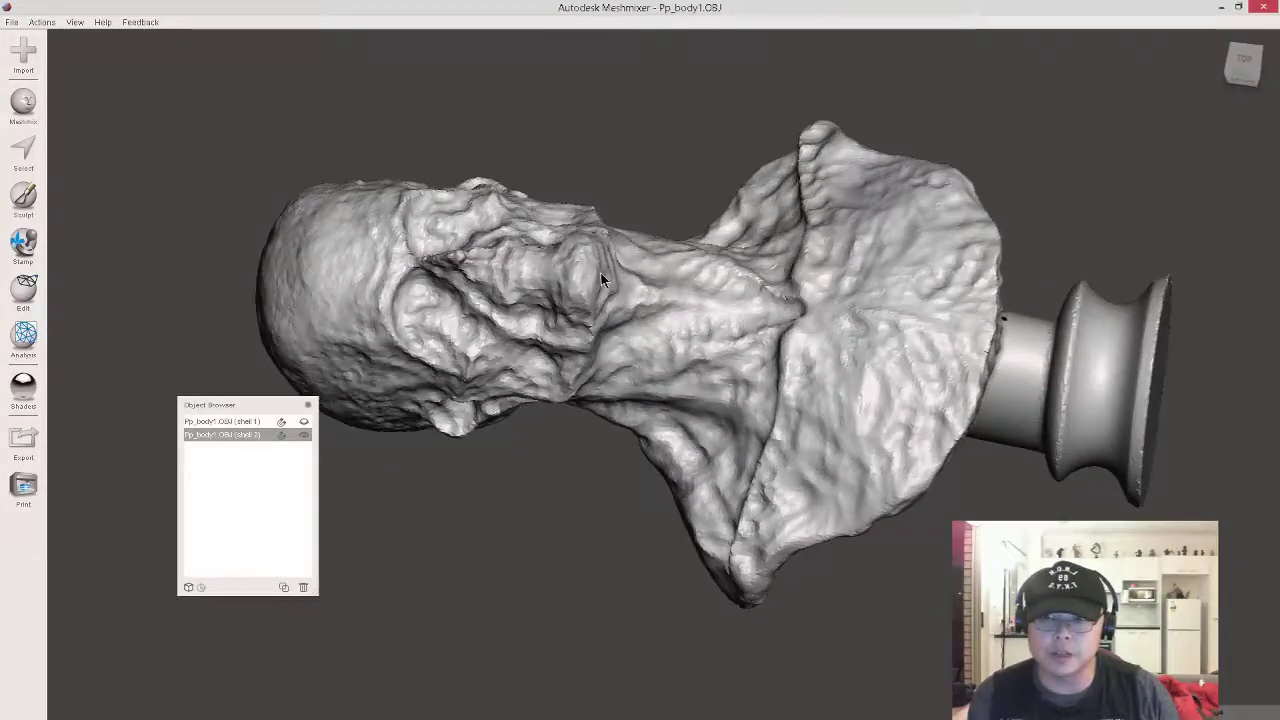
pyautogui.moveTo(760, 288); pyautogui.dragTo(718, 296, button='right')
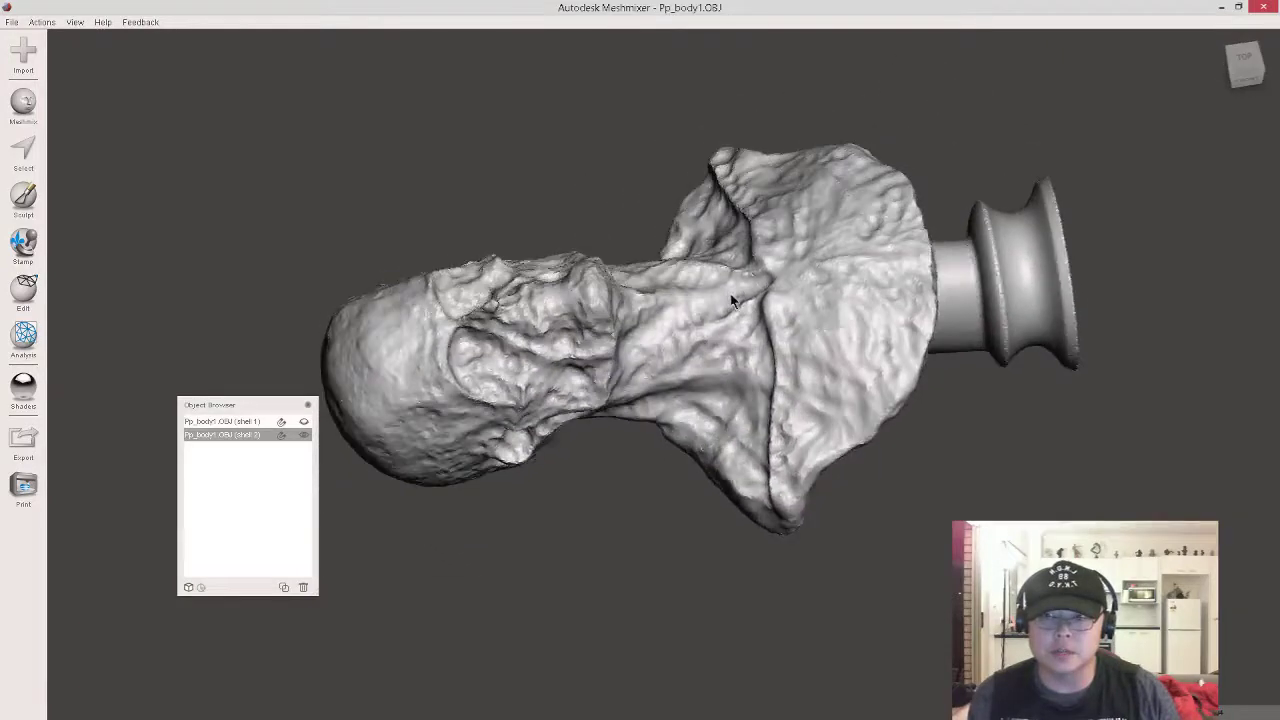
pyautogui.click(24, 197)
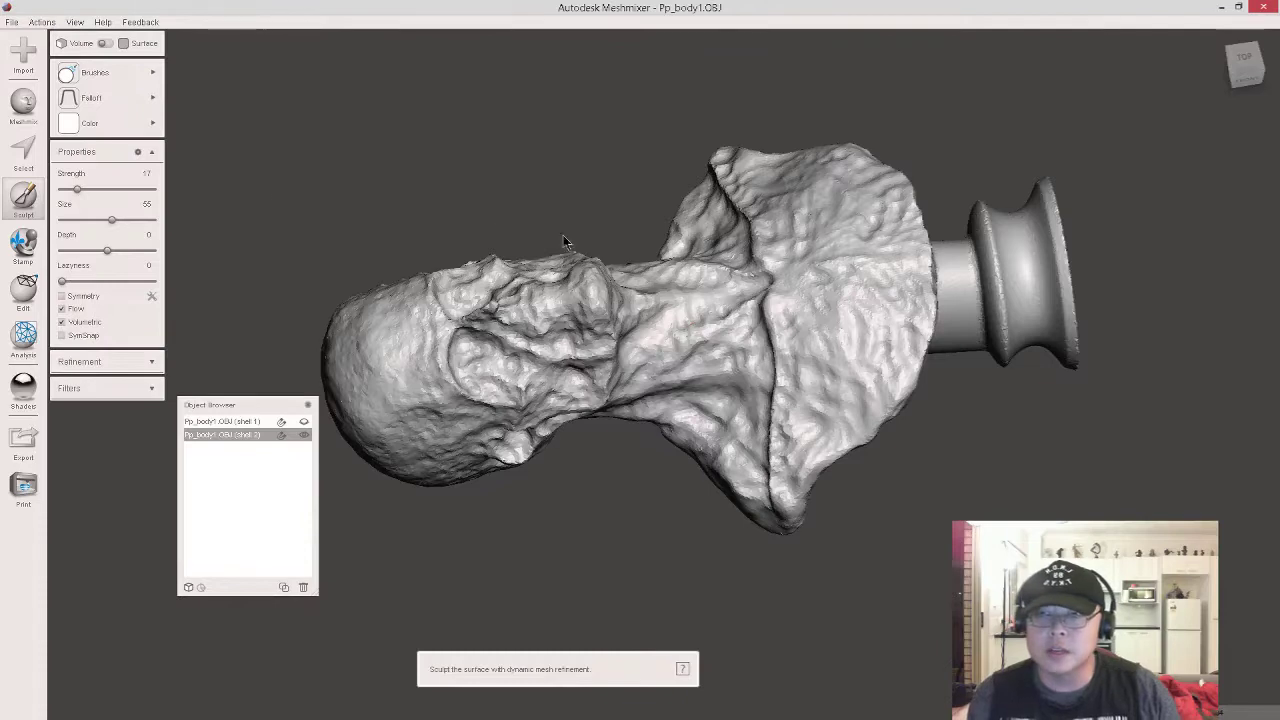
pyautogui.press('[')
pyautogui.press('[')
pyautogui.press('[')
pyautogui.press('[')
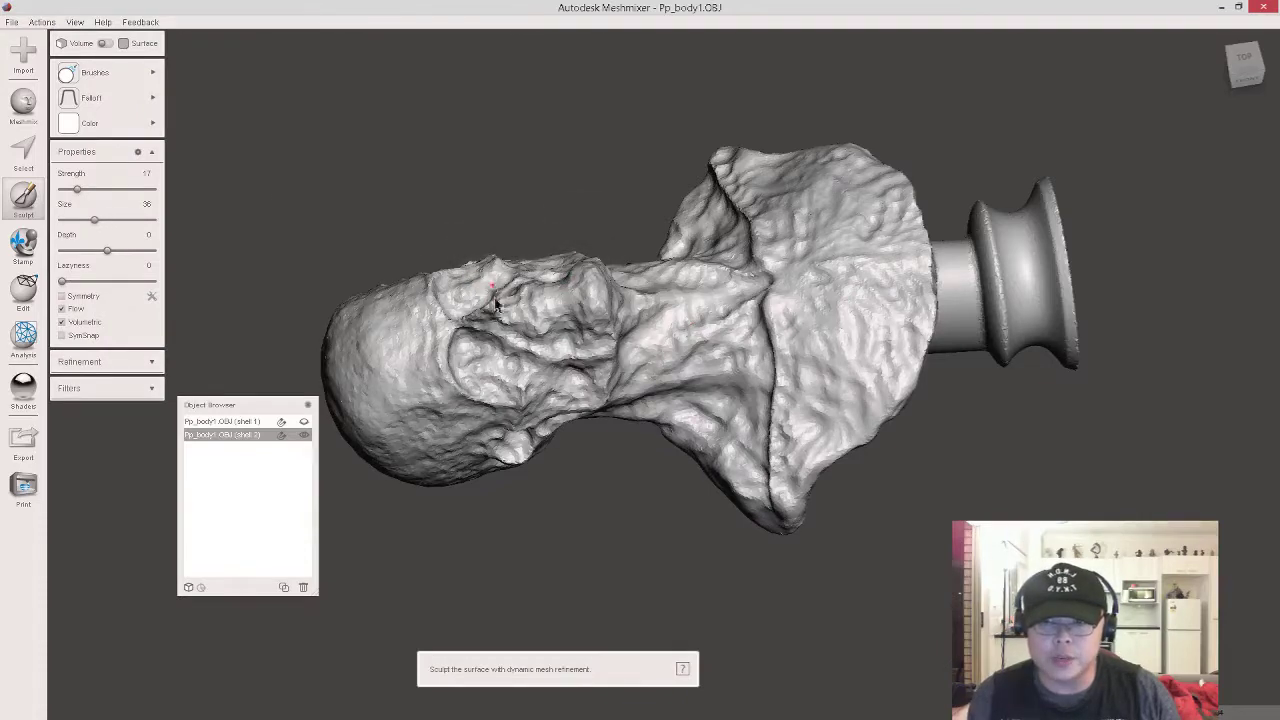
pyautogui.scroll(1, 497, 332)
pyautogui.scroll(1, 505, 337)
pyautogui.moveTo(508, 335); pyautogui.dragTo(456, 232, button='right')
pyautogui.moveTo(517, 280)
pyautogui.mouseDown(button='right')
pyautogui.moveTo(562, 290)
pyautogui.moveTo(531, 274)
pyautogui.mouseUp(button='right')
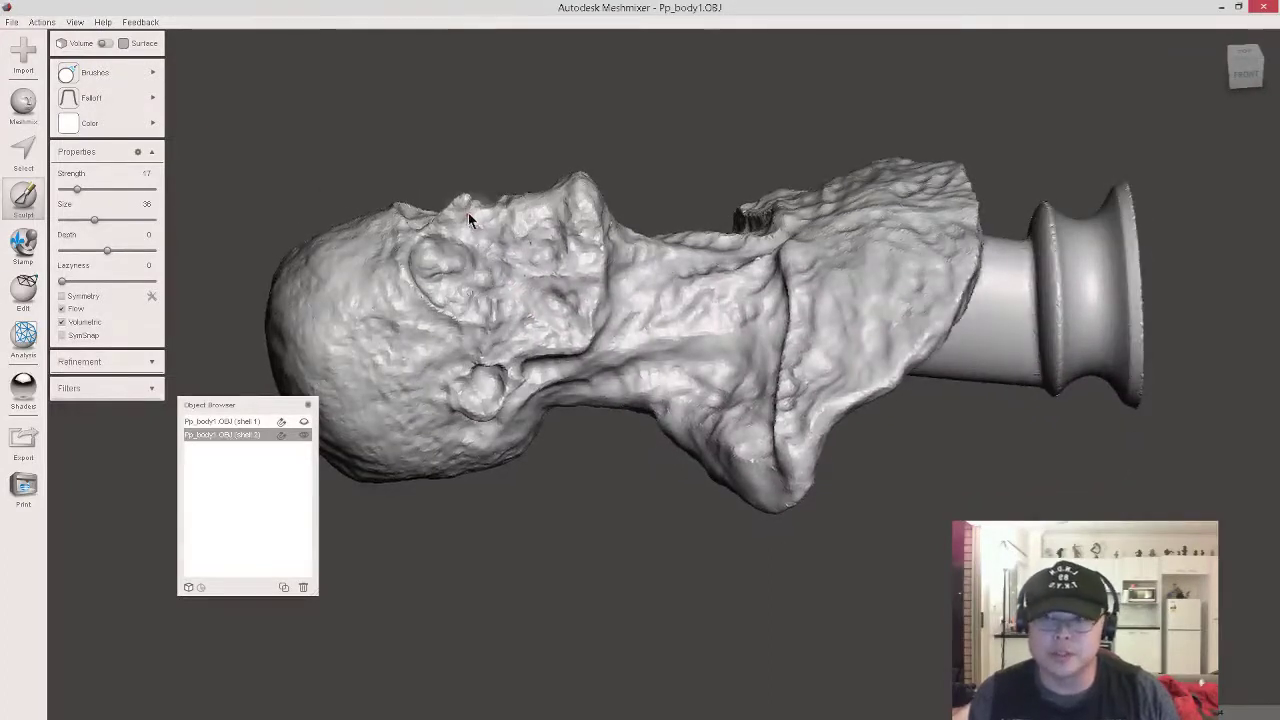
pyautogui.moveTo(485, 214); pyautogui.dragTo(472, 205, button='right')
pyautogui.press('[')
# Choose the ShrinkSmooth brush for working on the nose of the inner shell
pyautogui.moveTo(463, 197); pyautogui.dragTo(478, 253, button='right')
pyautogui.moveTo(447, 226); pyautogui.dragTo(543, 258, button='middle')
pyautogui.scroll(5, 543, 264)
pyautogui.moveTo(543, 266)
pyautogui.mouseDown(button='right')
pyautogui.moveTo(512, 218)
pyautogui.moveTo(560, 257)
pyautogui.moveTo(551, 246)
pyautogui.mouseUp(button='right')
pyautogui.moveTo(143, 89)
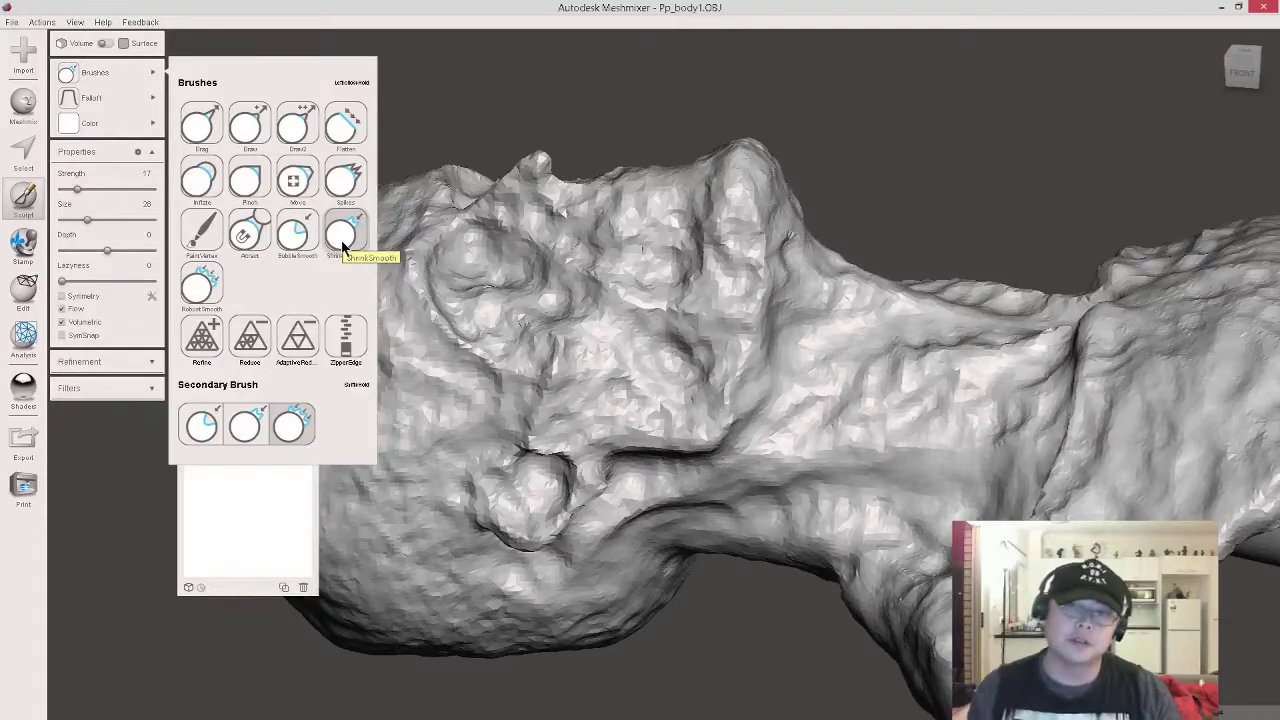
pyautogui.click(352, 234)
pyautogui.moveTo(507, 219)
pyautogui.mouseDown(button='right')
pyautogui.moveTo(513, 230)
pyautogui.moveTo(511, 211)
pyautogui.mouseUp(button='right')
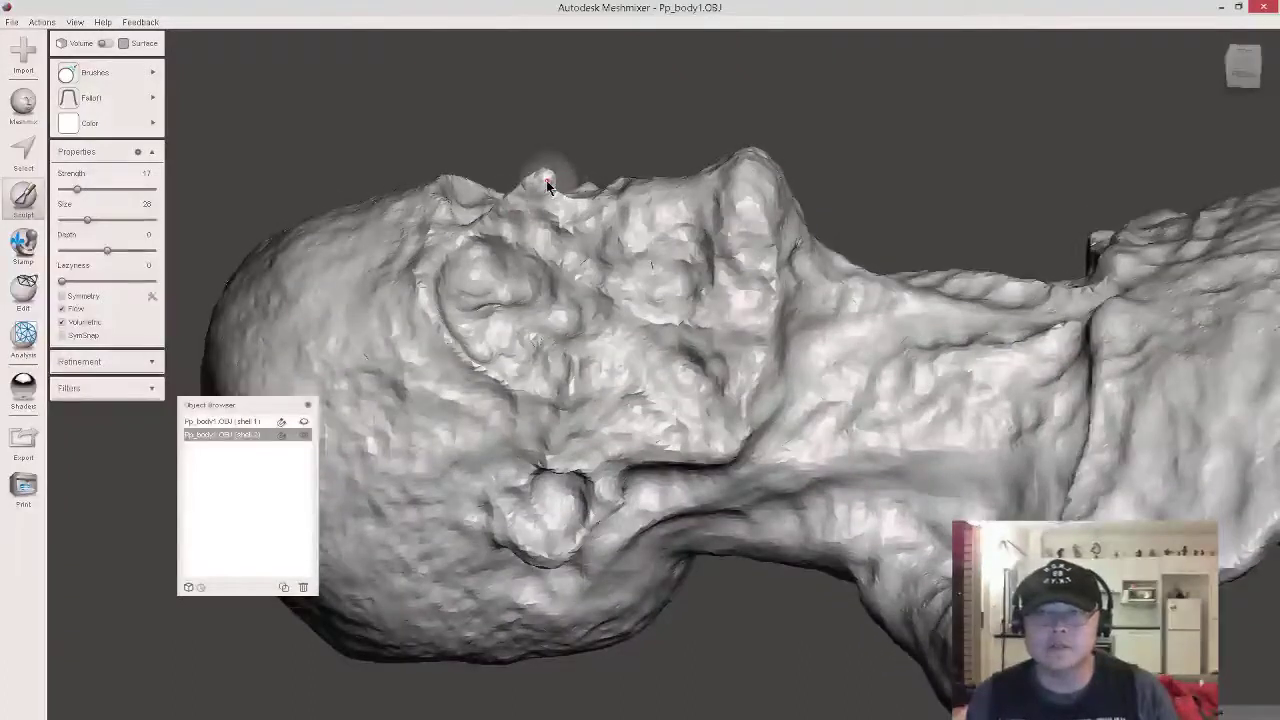
# Try smoothing the tip of the inner shell's nose with the secondary smoothing brush
pyautogui.press('shift')
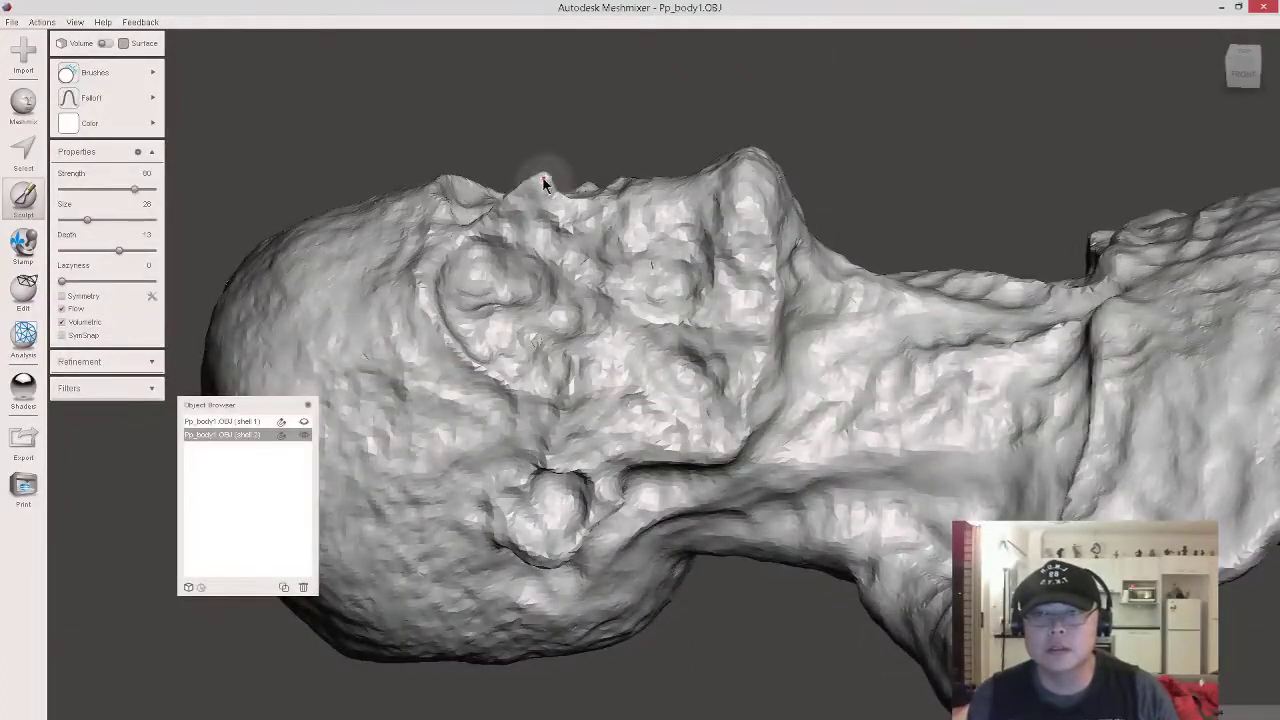
pyautogui.press('shift')
pyautogui.moveTo(538, 190); pyautogui.dragTo(546, 190)
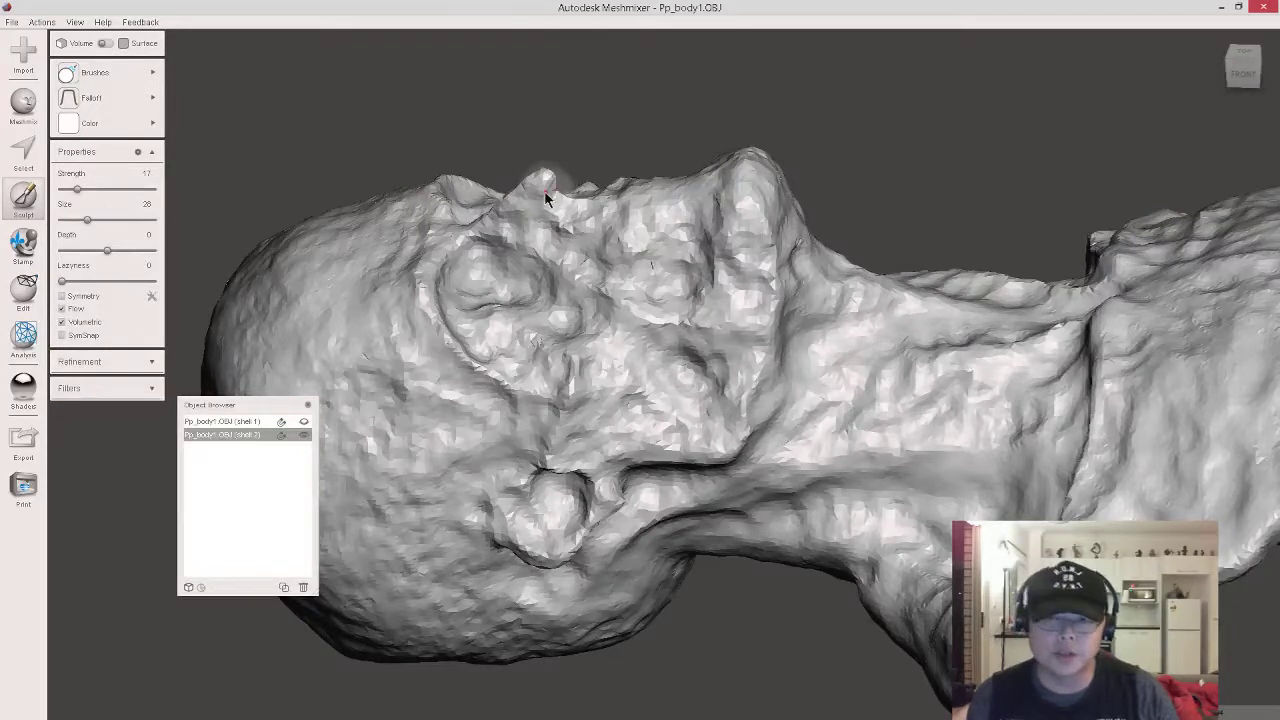
pyautogui.moveTo(508, 201); pyautogui.dragTo(521, 201, button='right')
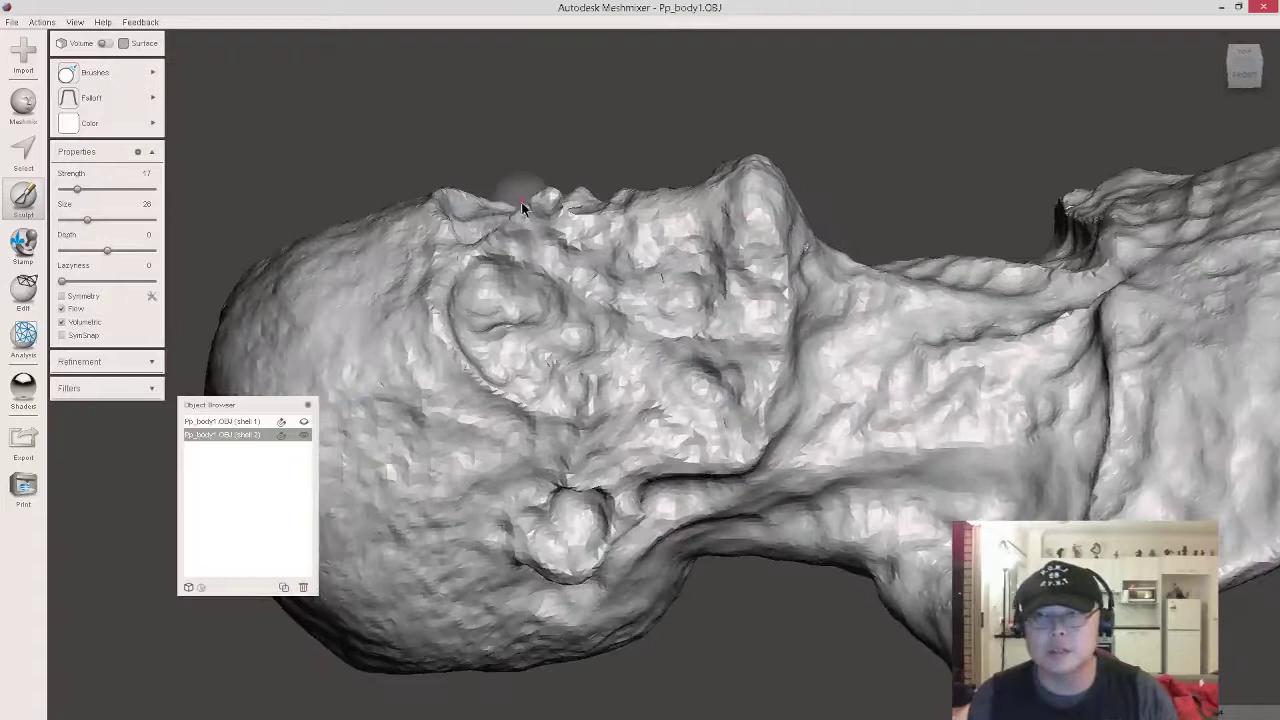
# Smooth away the protruding nose of the inner shell with the ShrinkSmooth brush, enlarging the brush to size 34
pyautogui.click(95, 72)
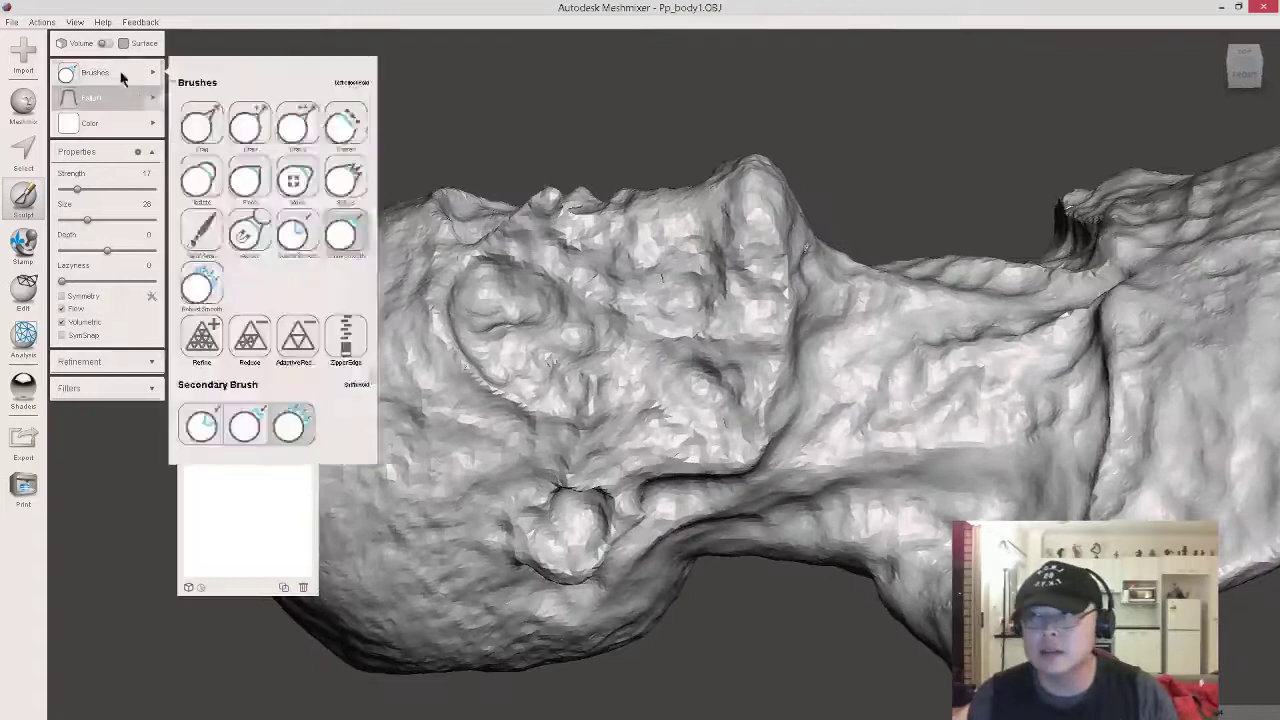
pyautogui.click(349, 230)
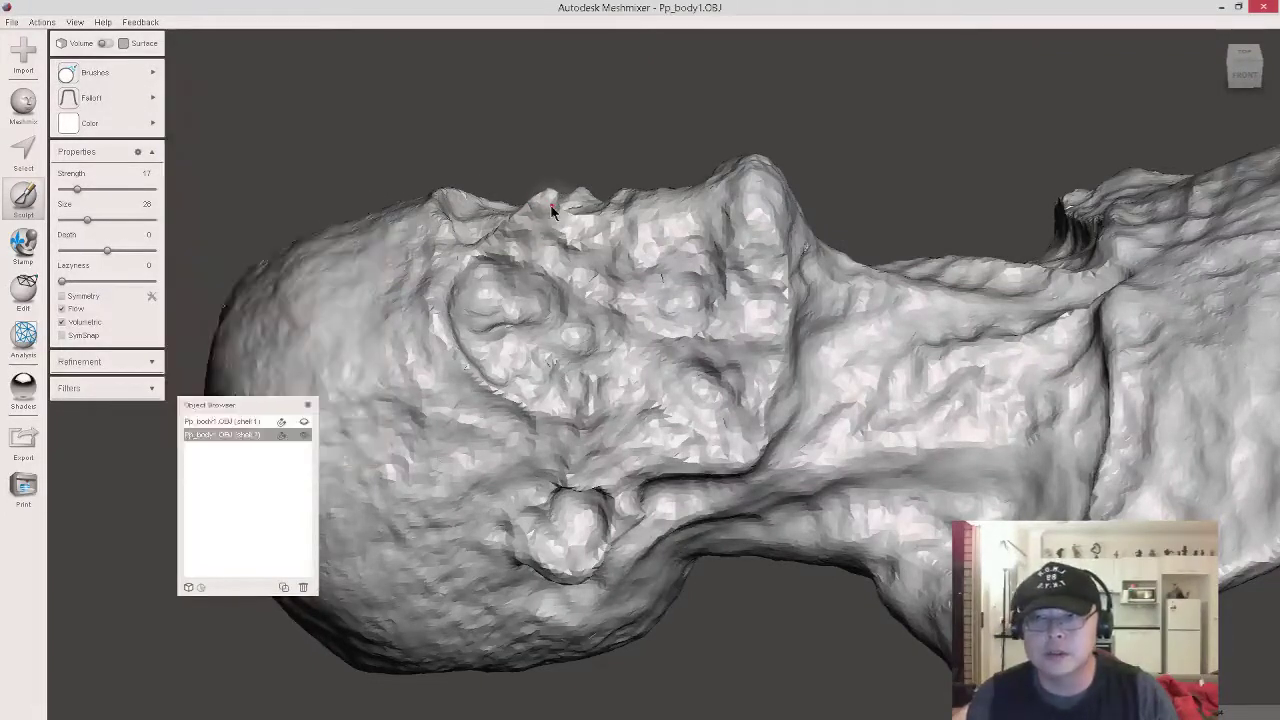
pyautogui.moveTo(552, 210); pyautogui.dragTo(538, 278, button='right')
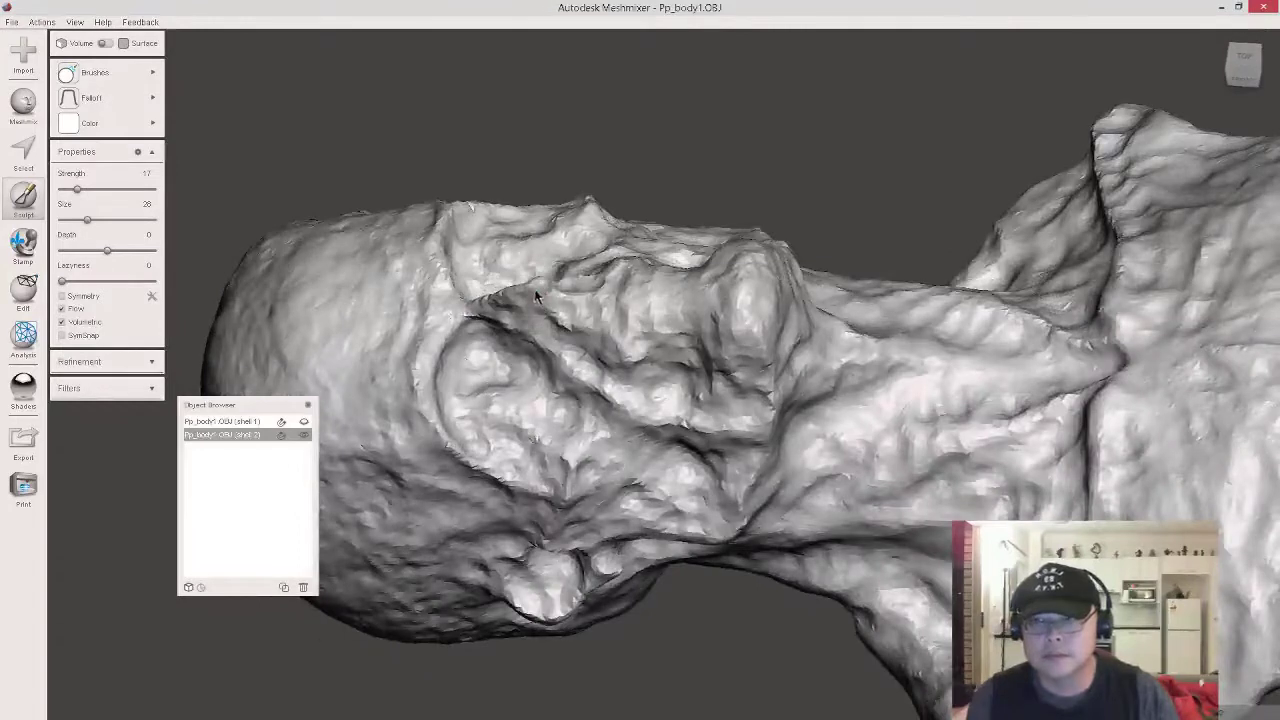
pyautogui.click(65, 323)
pyautogui.moveTo(495, 285); pyautogui.dragTo(705, 292, button='right')
pyautogui.press(']')
pyautogui.moveTo(704, 292); pyautogui.dragTo(700, 316)
pyautogui.moveTo(700, 316); pyautogui.dragTo(526, 300, button='right')
pyautogui.moveTo(623, 306)
pyautogui.mouseDown(button='right')
pyautogui.moveTo(543, 297)
pyautogui.moveTo(642, 317)
pyautogui.mouseUp(button='right')
pyautogui.scroll(-4, 549, 288)
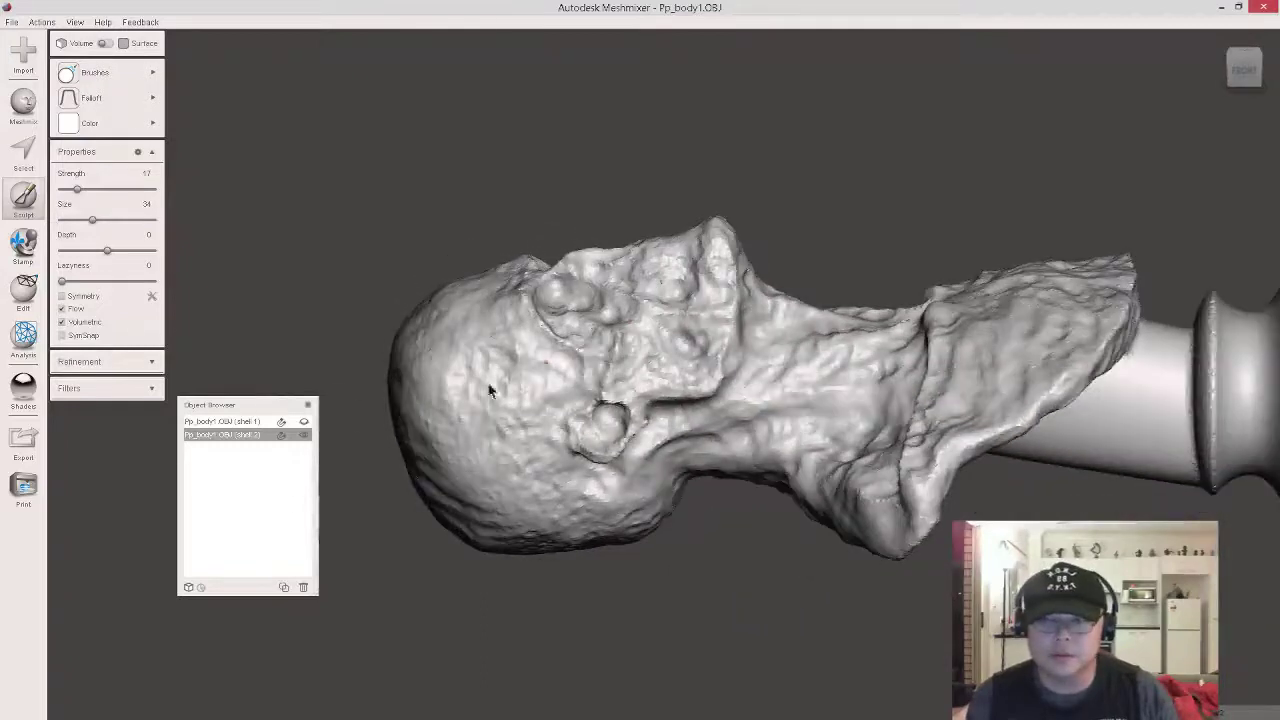
# Show the outer shell again and select both shells together
pyautogui.click(303, 421)
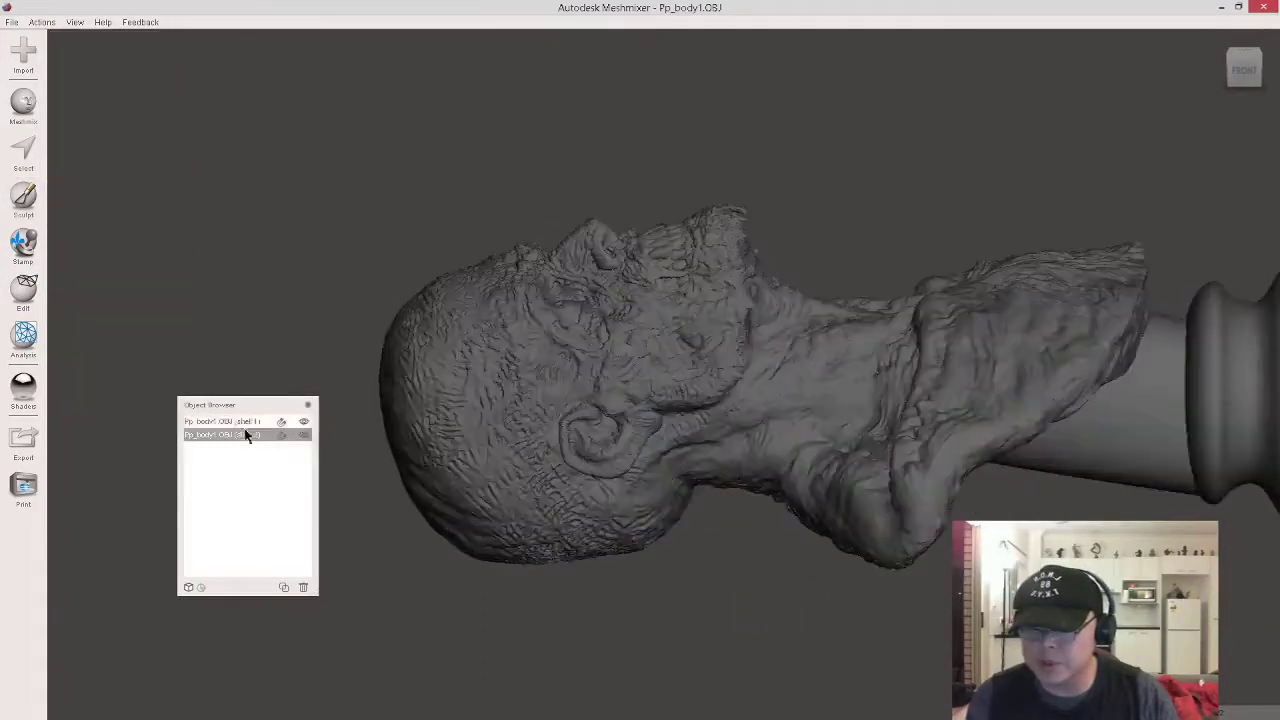
pyautogui.click(245, 425)
pyautogui.keyDown('shift'); pyautogui.click(245, 437); pyautogui.keyUp('shift')
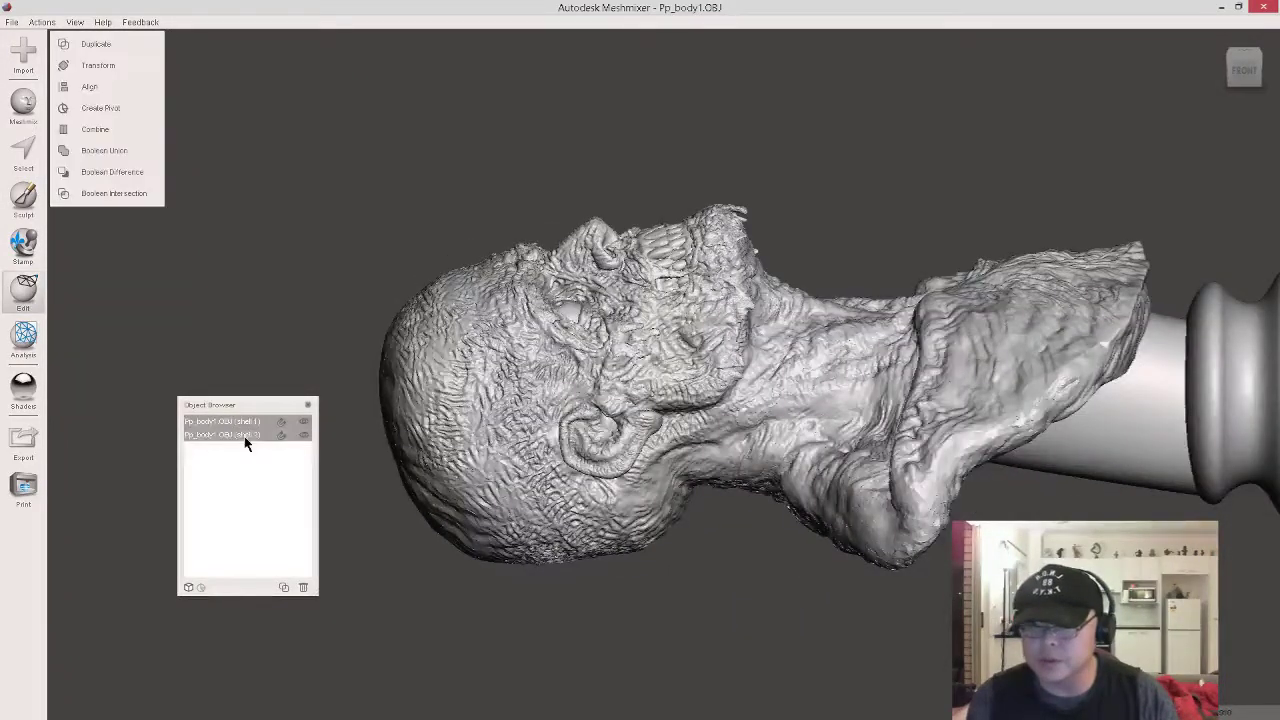
# Rotate both shells together about the X axis with Transform so the bust stands upside down with its base on top
pyautogui.click(120, 65)
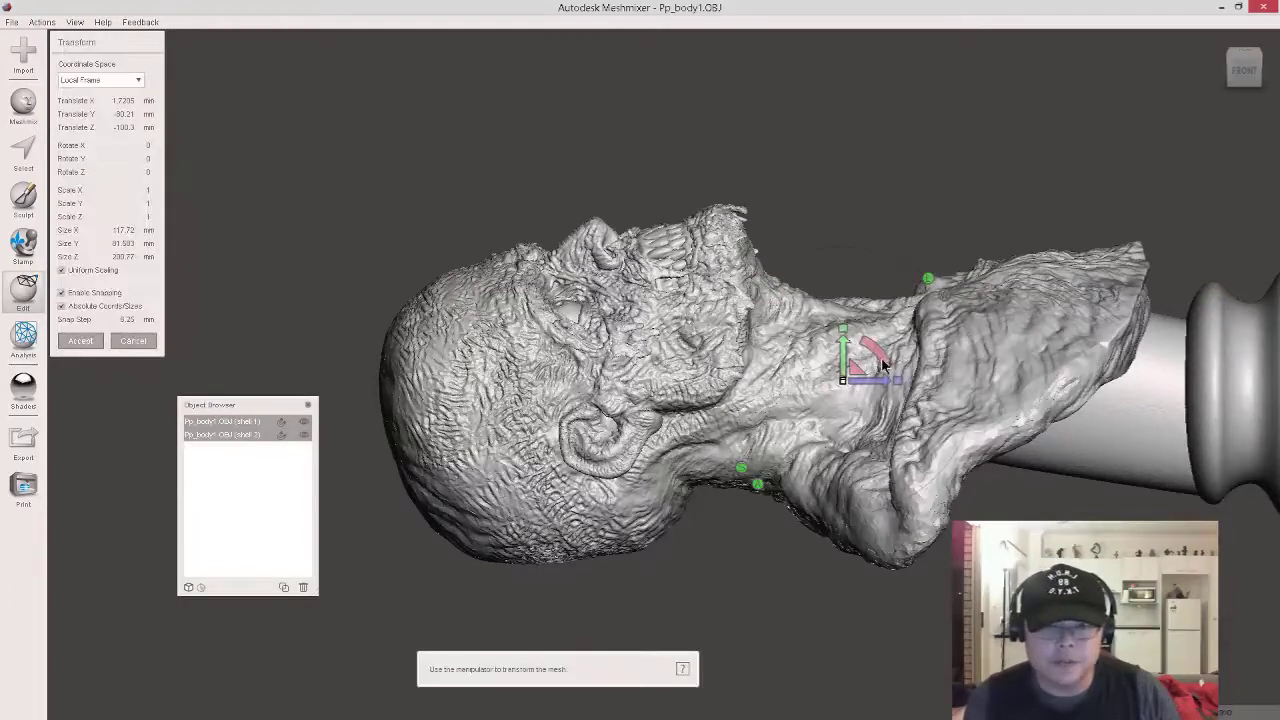
pyautogui.moveTo(884, 362); pyautogui.dragTo(840, 345)
pyautogui.moveTo(975, 335); pyautogui.dragTo(971, 390, button='right')
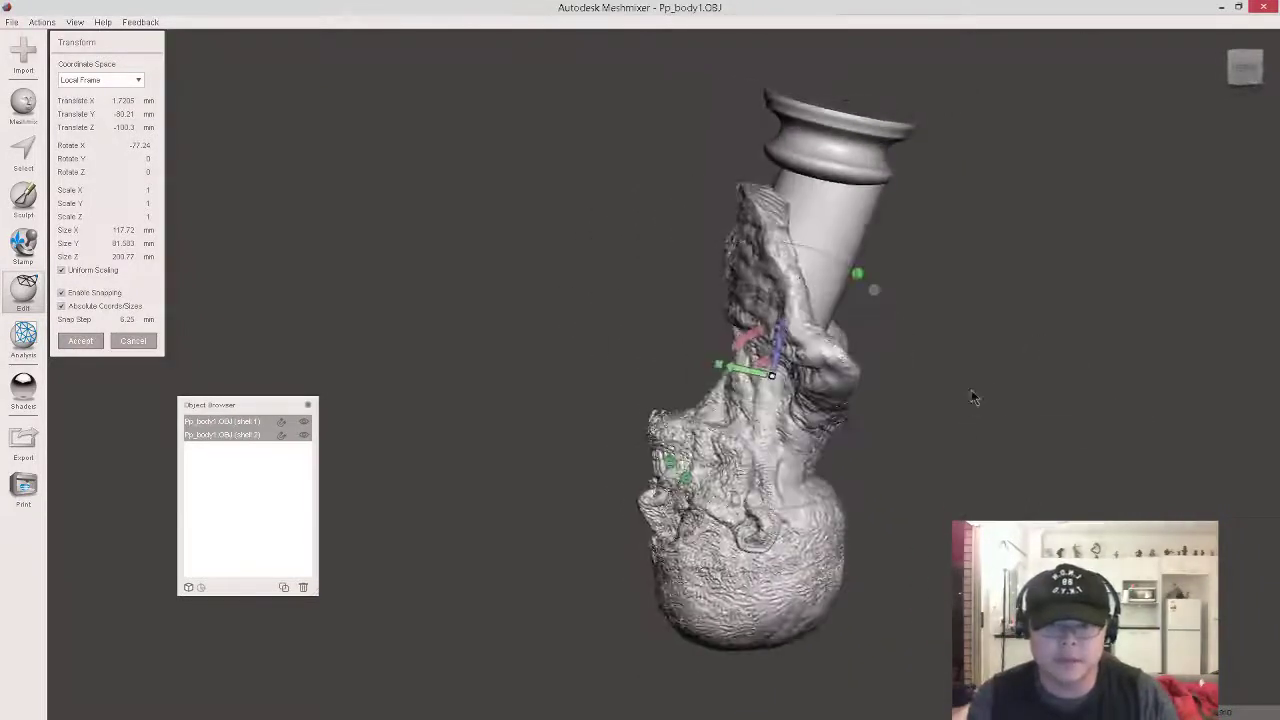
pyautogui.moveTo(752, 340); pyautogui.dragTo(742, 352)
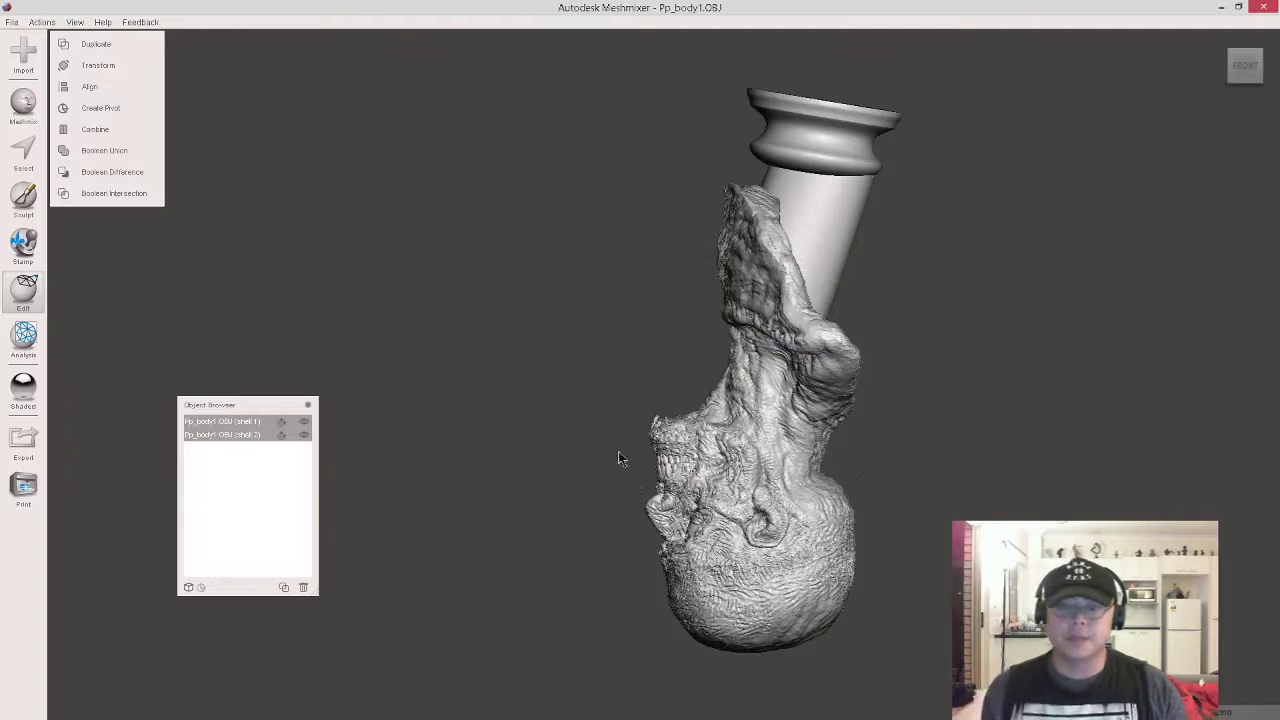
# Toggle the visibility of the two shells to tell them apart, leaving only the inner shell shown and selected
pyautogui.moveTo(620, 457); pyautogui.dragTo(505, 323, button='middle')
pyautogui.click(272, 436)
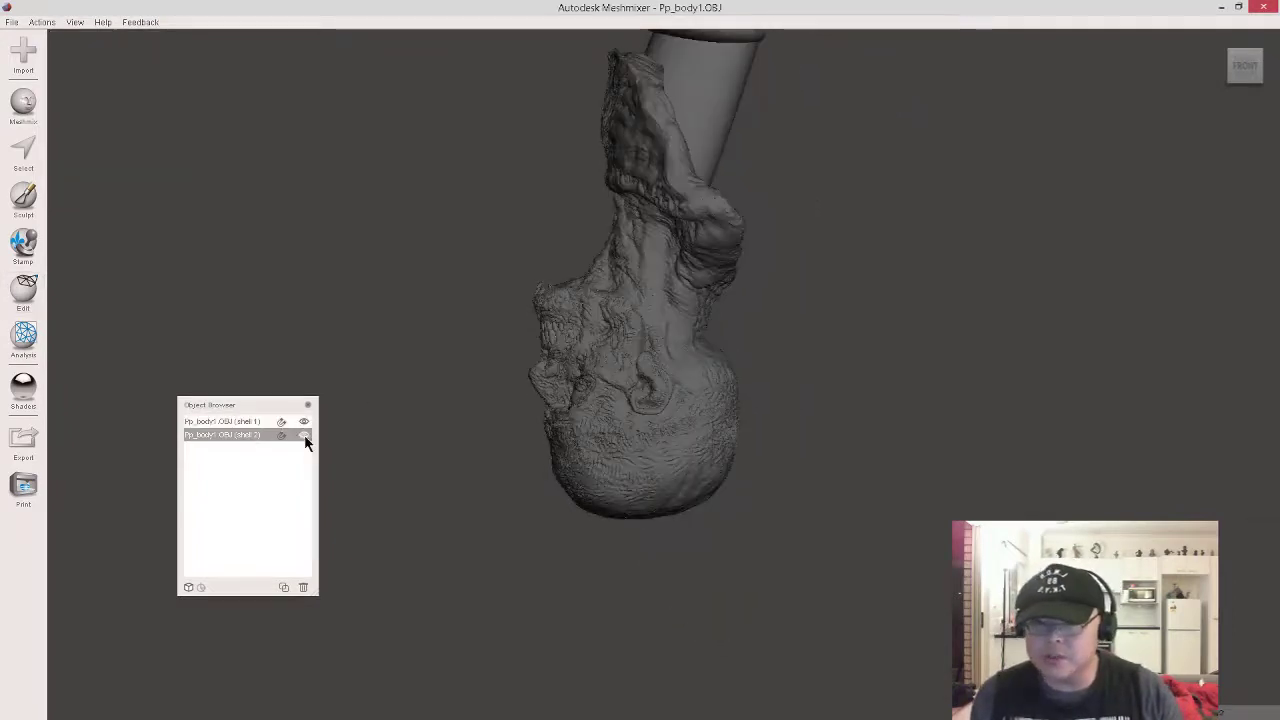
pyautogui.click(304, 435)
pyautogui.click(234, 422)
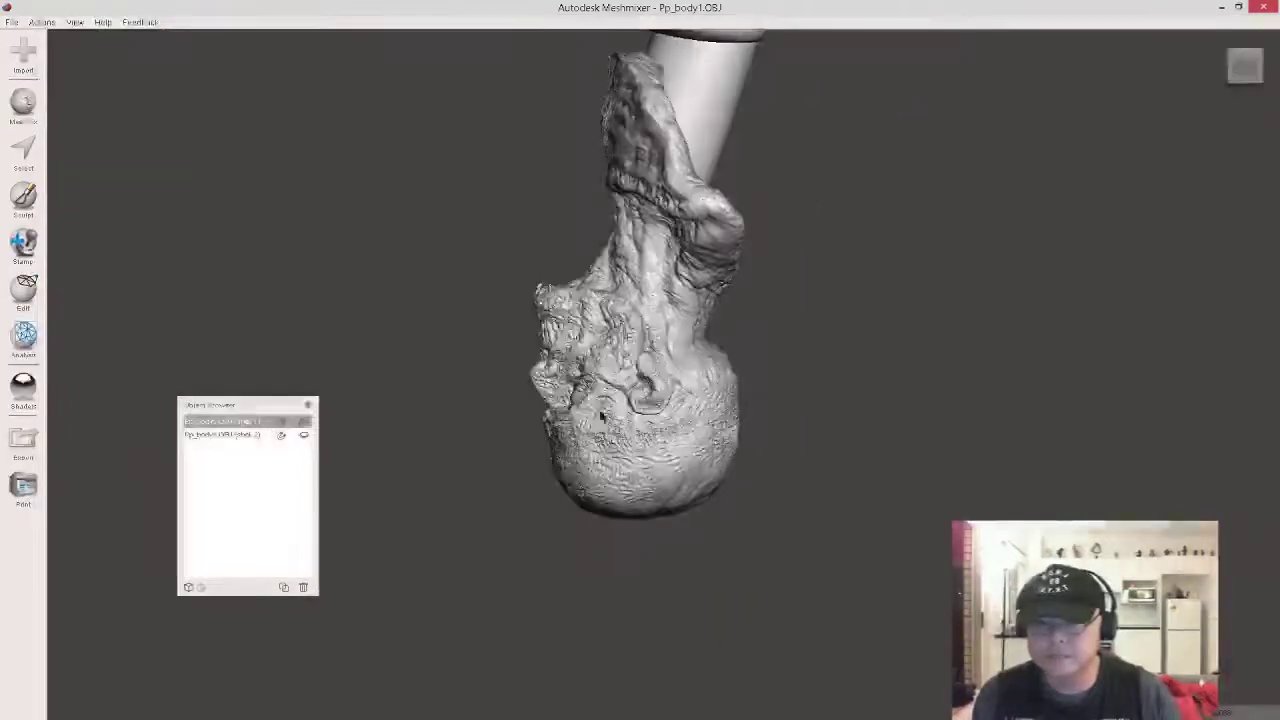
pyautogui.click(305, 424)
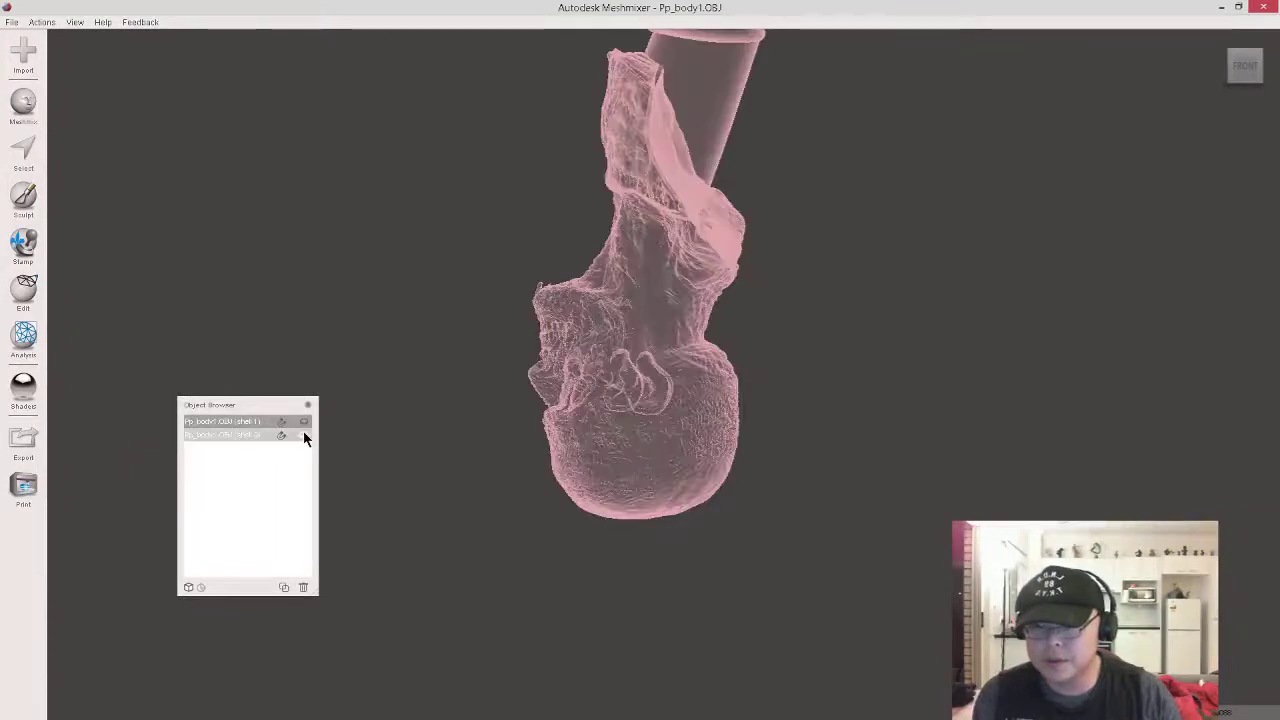
pyautogui.click(224, 435)
# Smooth the ear areas on both sides of the inner shell's head with the sculpt brush, reducing the brush to size 28
pyautogui.moveTo(530, 457); pyautogui.dragTo(536, 378, button='right')
pyautogui.moveTo(549, 297); pyautogui.dragTo(579, 270, button='middle')
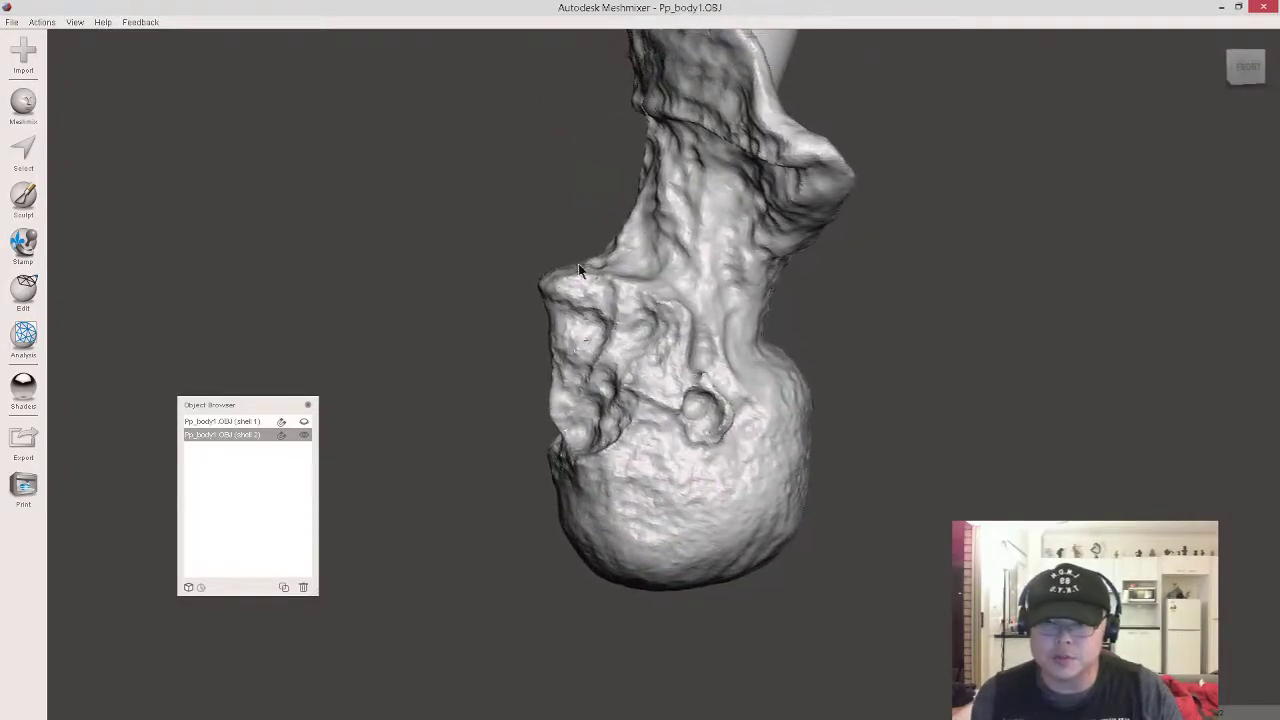
pyautogui.moveTo(734, 214); pyautogui.dragTo(686, 274, button='right')
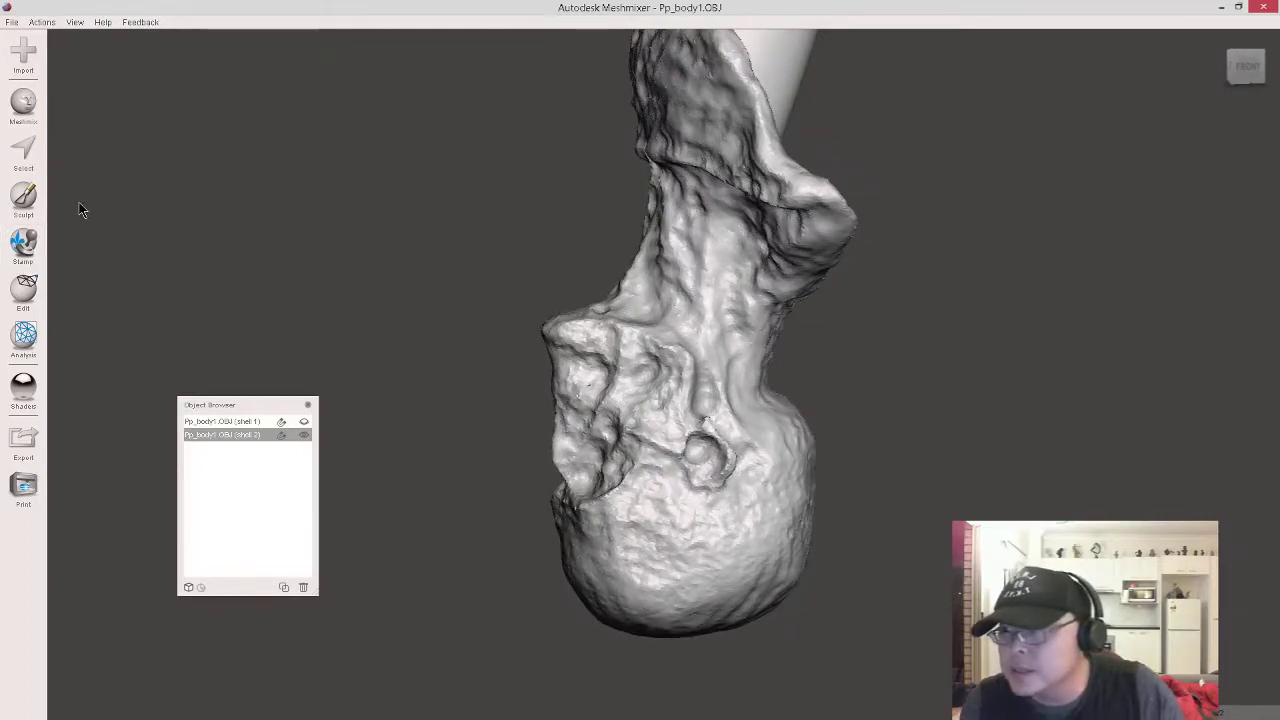
pyautogui.click(24, 198)
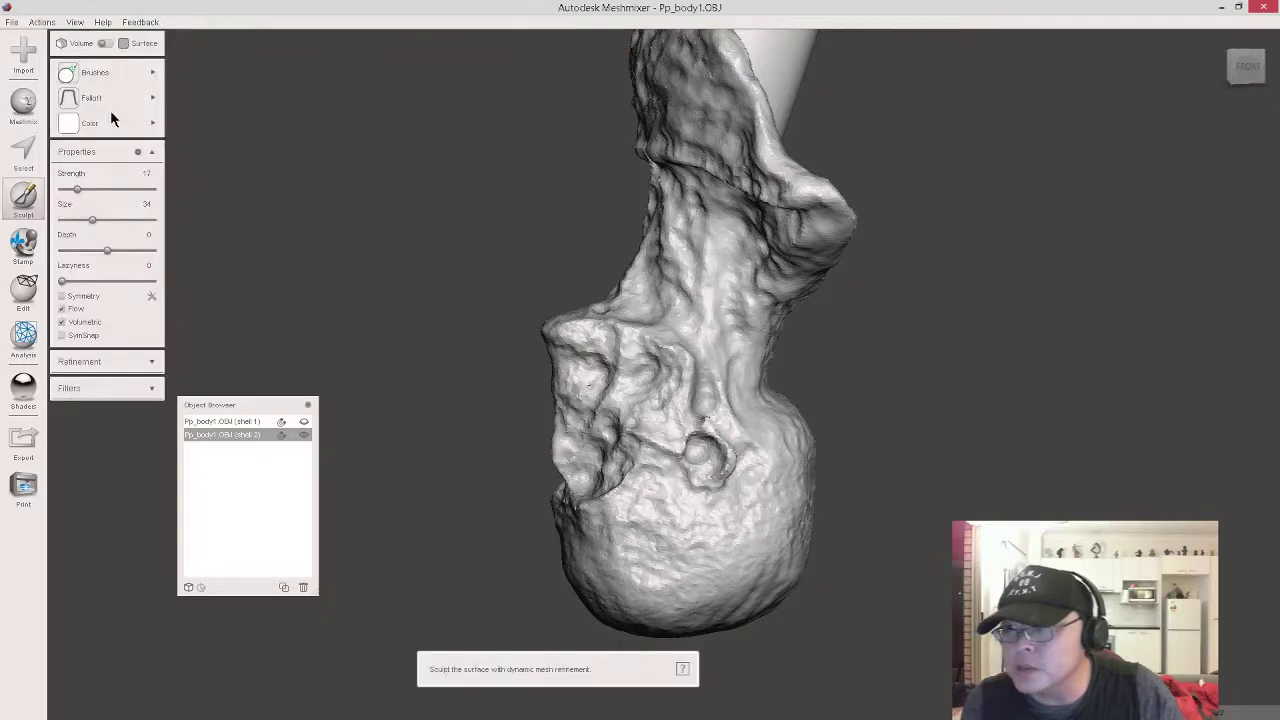
pyautogui.click(351, 243)
pyautogui.moveTo(417, 263)
pyautogui.mouseDown(button='right')
pyautogui.moveTo(546, 254)
pyautogui.moveTo(620, 277)
pyautogui.moveTo(728, 362)
pyautogui.moveTo(672, 377)
pyautogui.moveTo(824, 398)
pyautogui.moveTo(609, 372)
pyautogui.moveTo(651, 423)
pyautogui.moveTo(629, 457)
pyautogui.mouseUp(button='right')
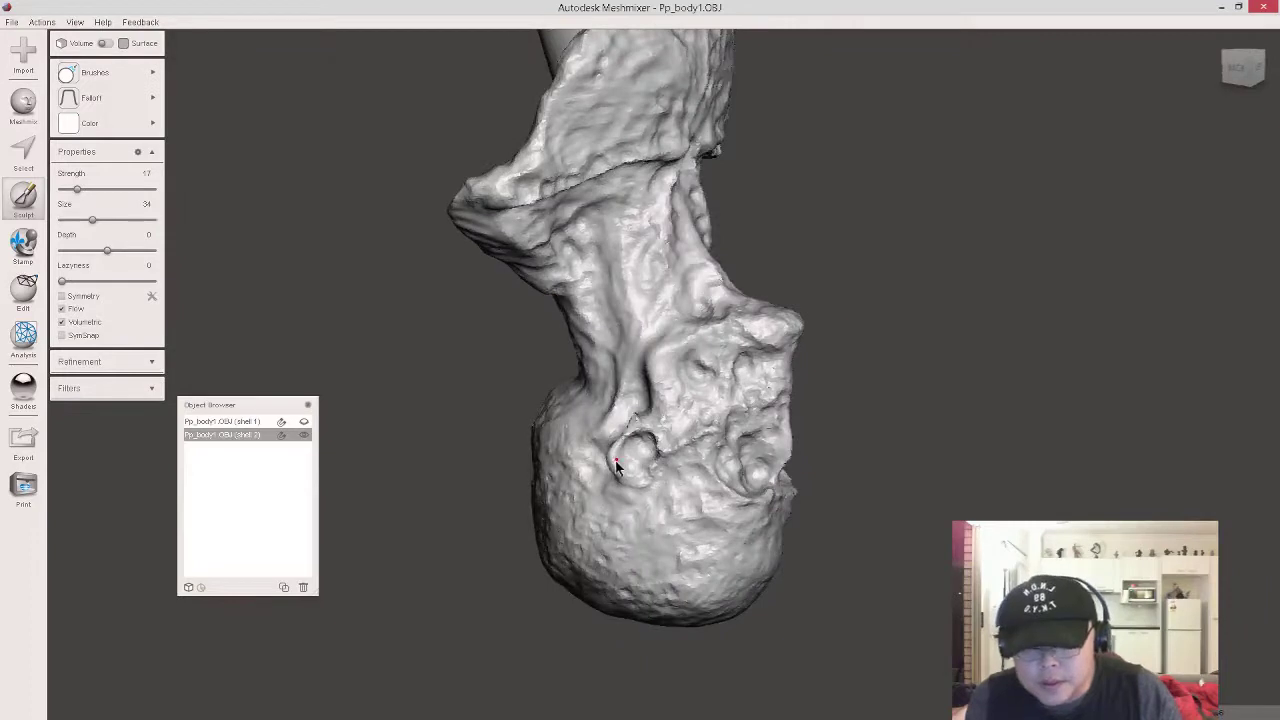
pyautogui.press('[')
pyautogui.moveTo(656, 457)
pyautogui.mouseDown(button='right')
pyautogui.moveTo(677, 408)
pyautogui.moveTo(393, 413)
pyautogui.mouseUp(button='right')
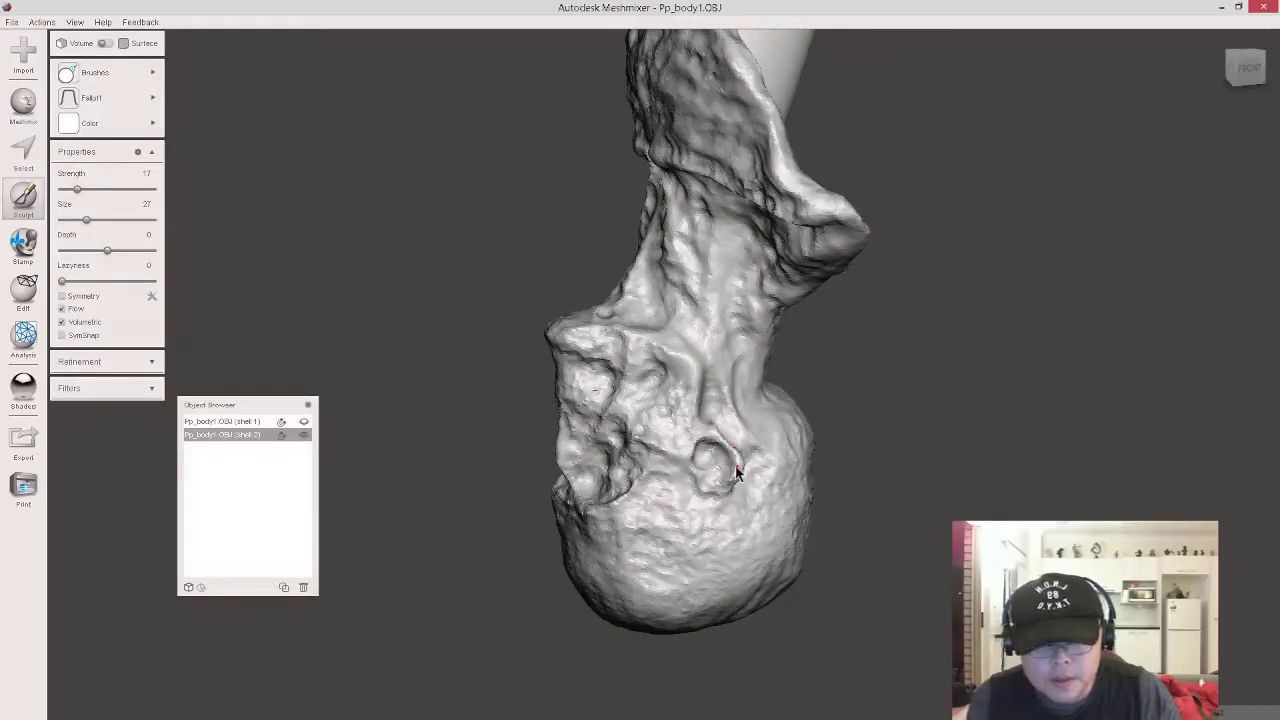
pyautogui.moveTo(738, 462); pyautogui.dragTo(666, 462, button='right')
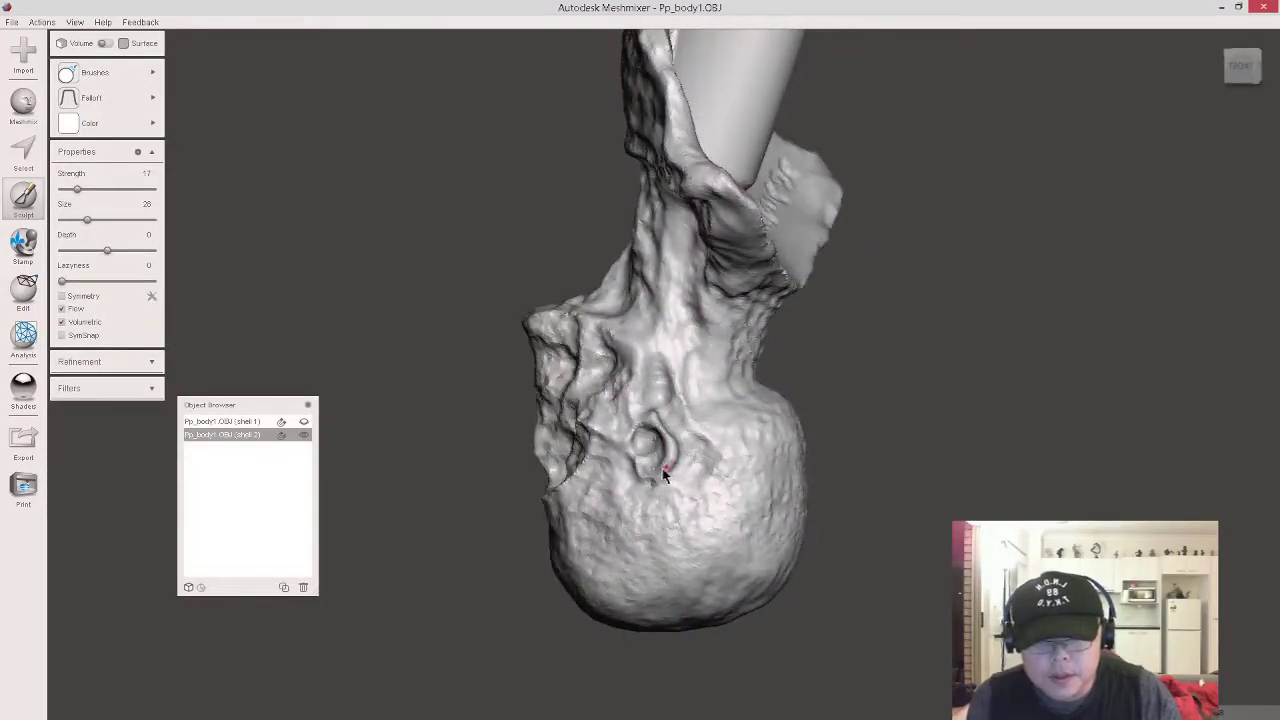
pyautogui.moveTo(651, 424); pyautogui.dragTo(646, 222, button='right')
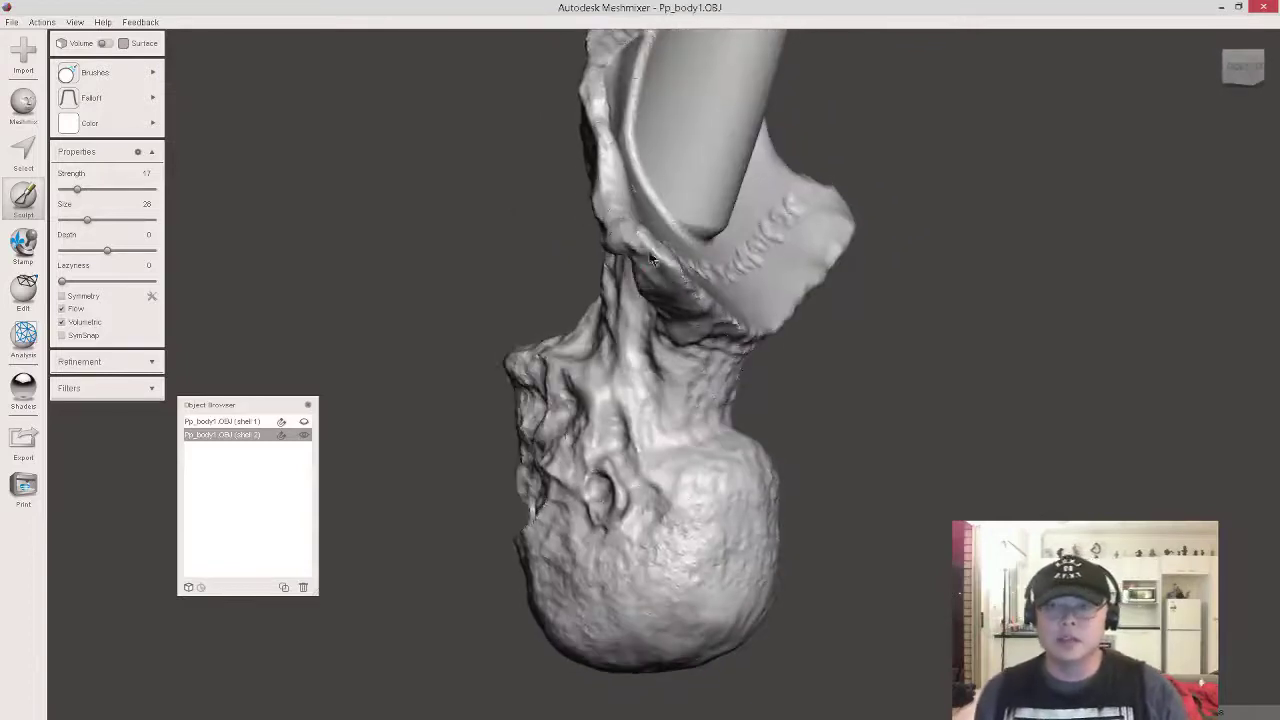
# Examine the inner shell's torso, neck support and base from all sides for rough or sharp edges
pyautogui.moveTo(886, 249); pyautogui.dragTo(688, 405, button='right')
pyautogui.scroll(4, 757, 329)
pyautogui.moveTo(757, 329); pyautogui.dragTo(748, 455, button='middle')
pyautogui.moveTo(697, 295); pyautogui.dragTo(660, 303, button='right')
pyautogui.scroll(3, 722, 305)
pyautogui.moveTo(660, 303); pyautogui.dragTo(669, 328, button='middle')
pyautogui.moveTo(669, 328); pyautogui.dragTo(770, 279, button='right')
pyautogui.scroll(-3, 749, 260)
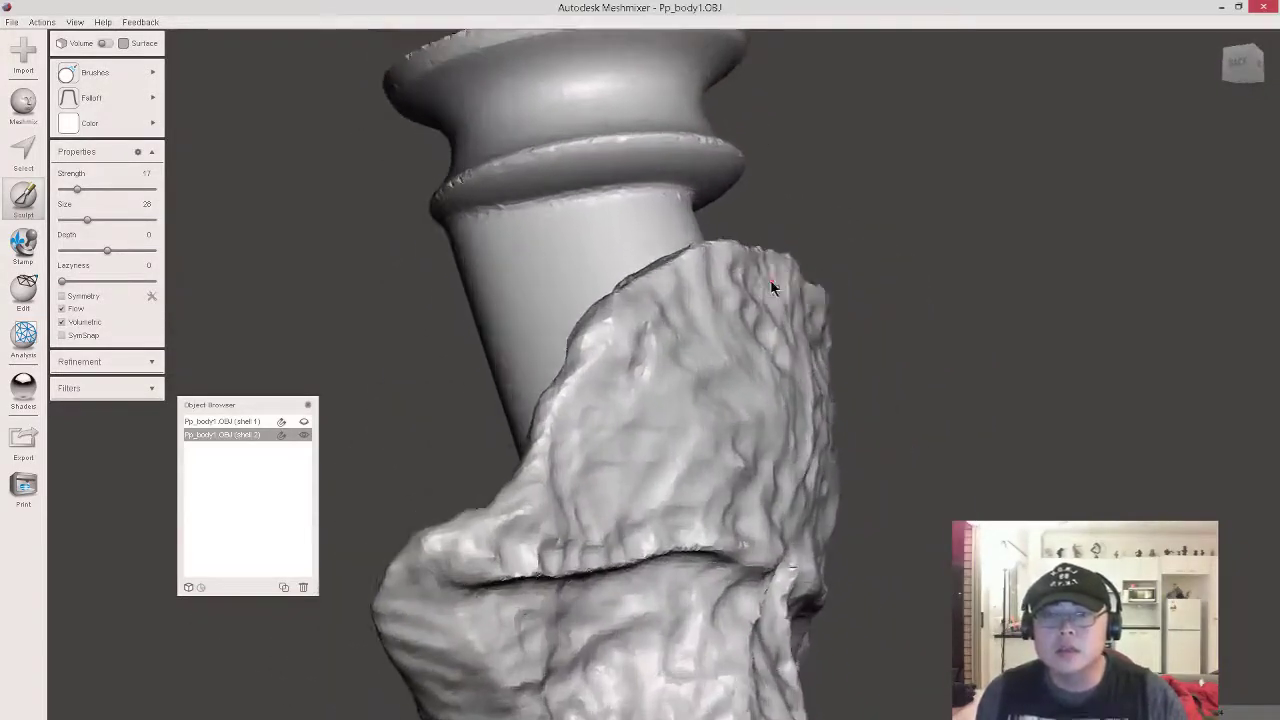
pyautogui.moveTo(770, 279); pyautogui.dragTo(776, 334, button='middle')
pyautogui.moveTo(776, 338); pyautogui.dragTo(714, 294, button='right')
pyautogui.moveTo(655, 265); pyautogui.dragTo(706, 260, button='right')
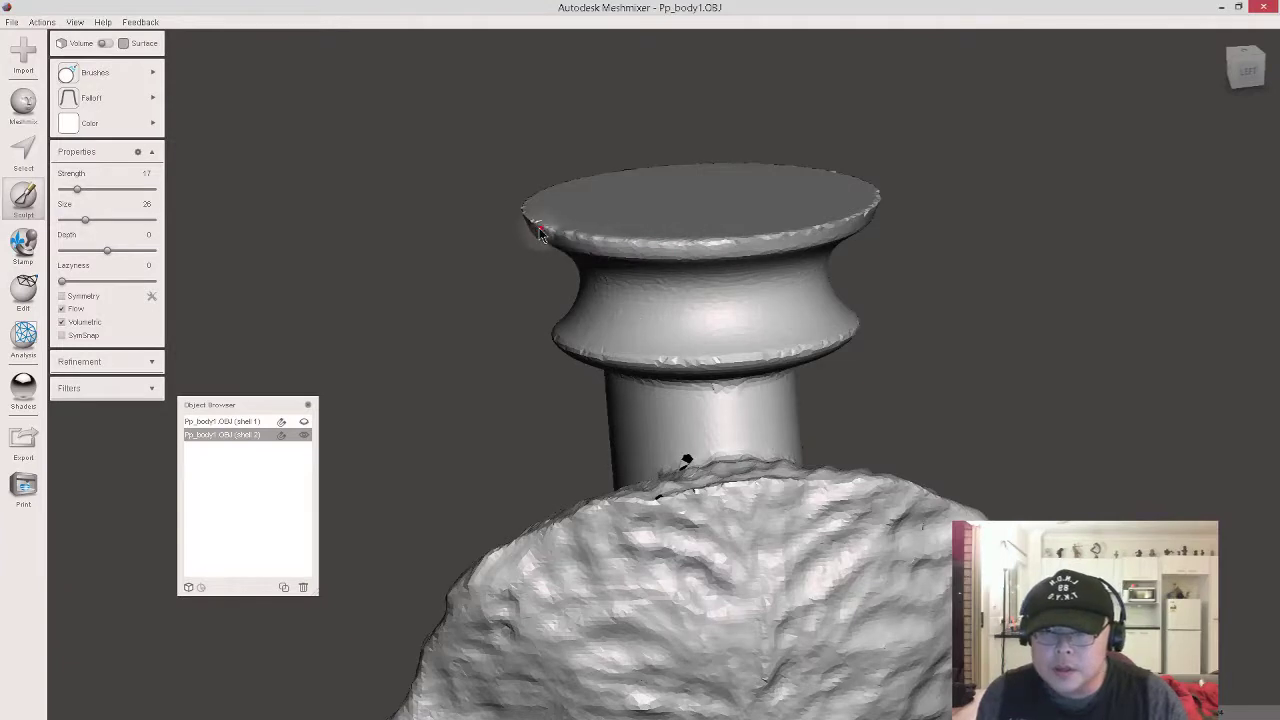
# Smooth along the rim of the inner shell's base disc with the brush at size 26
pyautogui.moveTo(523, 229); pyautogui.dragTo(744, 261, button='right')
pyautogui.moveTo(669, 277)
pyautogui.mouseDown()
pyautogui.moveTo(565, 293)
pyautogui.moveTo(480, 264)
pyautogui.mouseUp()
pyautogui.moveTo(480, 266); pyautogui.dragTo(685, 315, button='right')
pyautogui.moveTo(584, 331)
pyautogui.mouseDown()
pyautogui.moveTo(532, 325)
pyautogui.moveTo(451, 281)
pyautogui.mouseUp()
pyautogui.moveTo(442, 313); pyautogui.dragTo(679, 330, button='right')
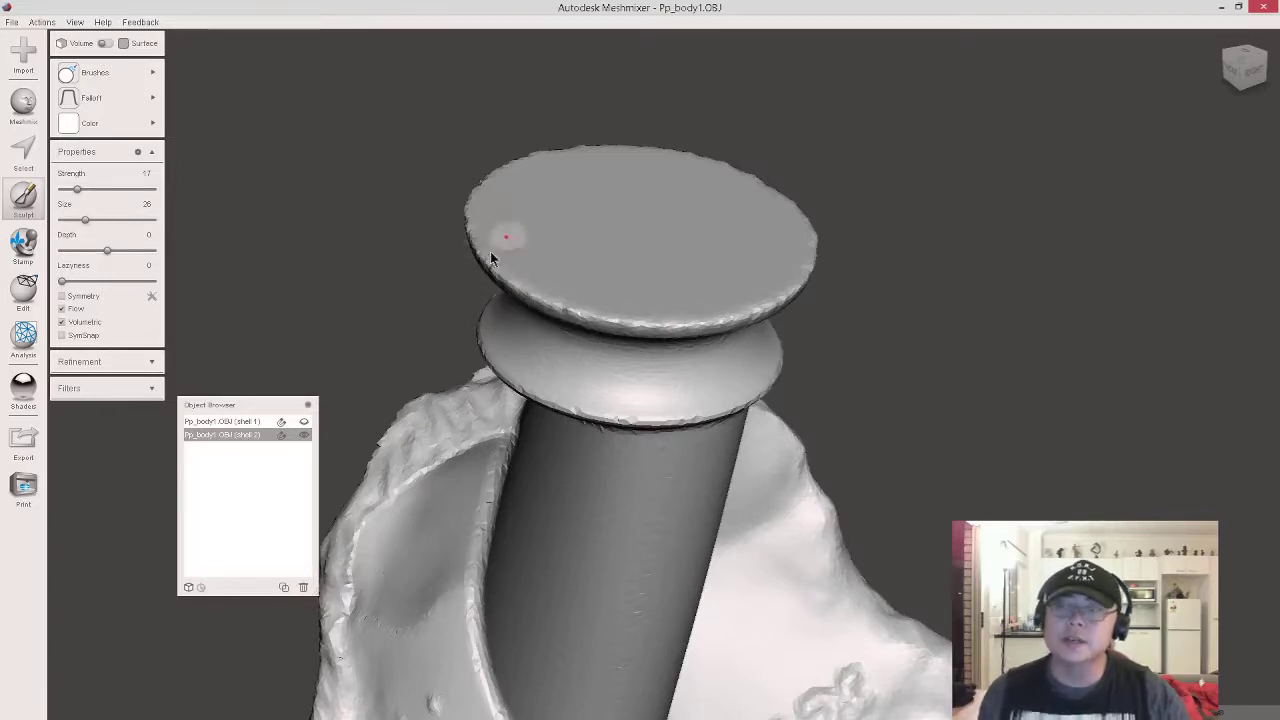
pyautogui.moveTo(500, 249); pyautogui.dragTo(638, 310, button='right')
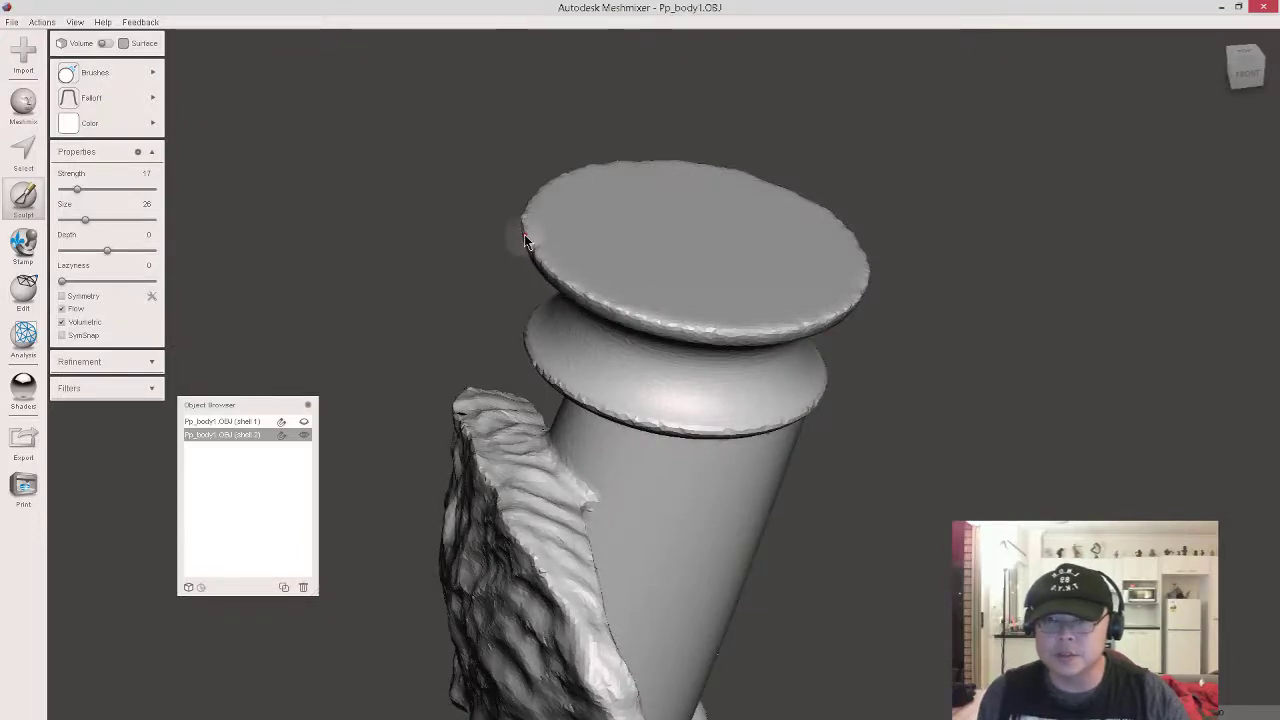
pyautogui.moveTo(514, 337); pyautogui.dragTo(595, 339, button='right')
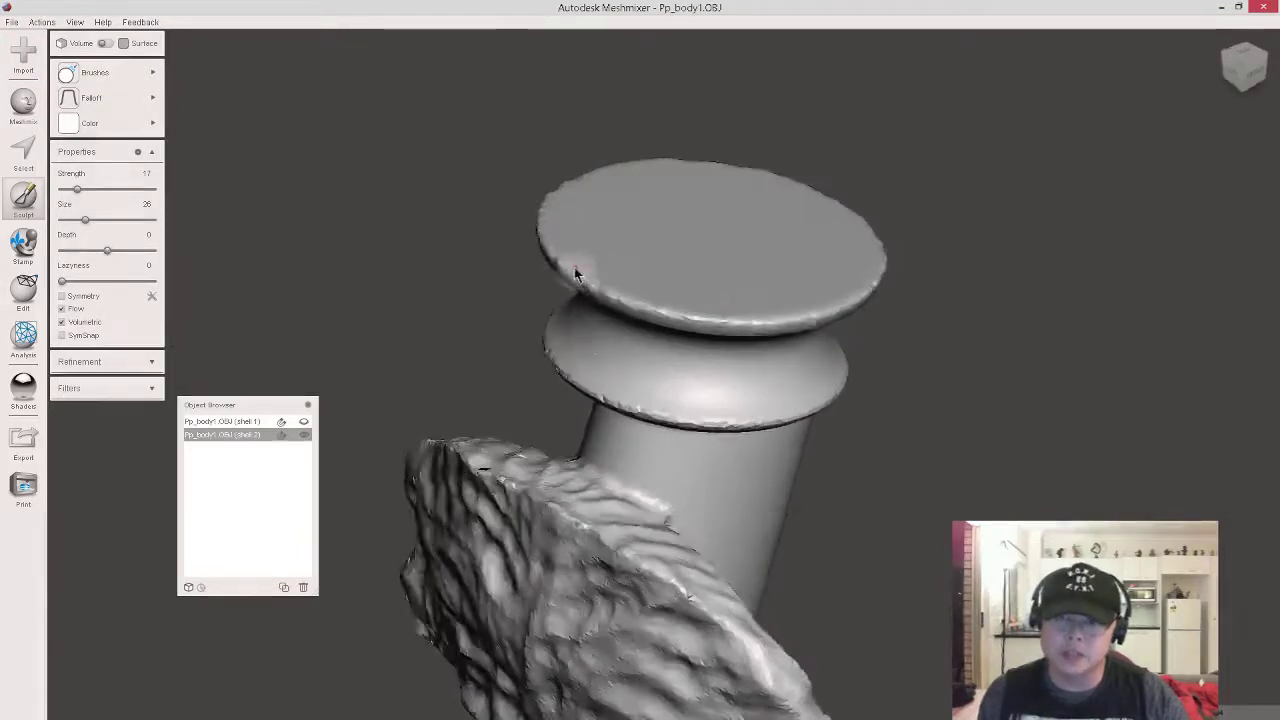
pyautogui.moveTo(561, 266)
pyautogui.mouseDown()
pyautogui.moveTo(615, 302)
pyautogui.moveTo(755, 332)
pyautogui.mouseUp()
# Examine the inner shell's support column and torso rim up close for gaps in the mesh, reducing the brush to size 22
pyautogui.moveTo(797, 354); pyautogui.dragTo(553, 469, button='right')
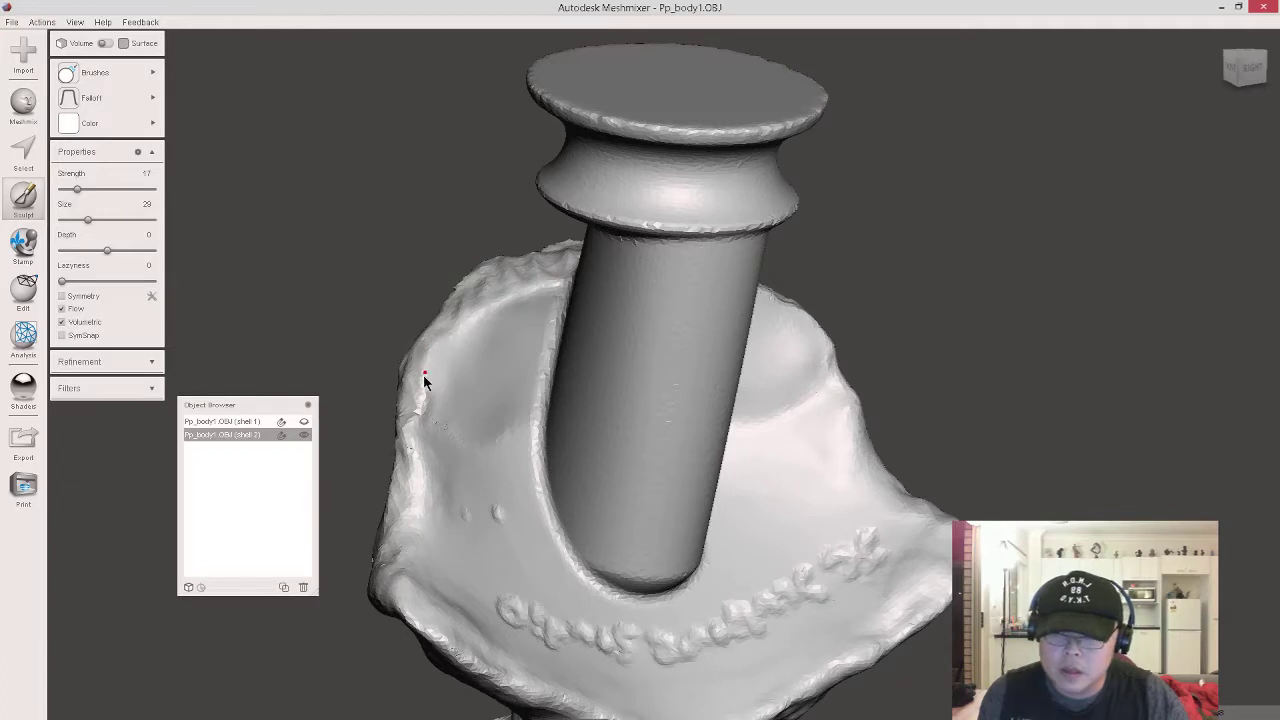
pyautogui.moveTo(638, 422); pyautogui.dragTo(813, 347, button='right')
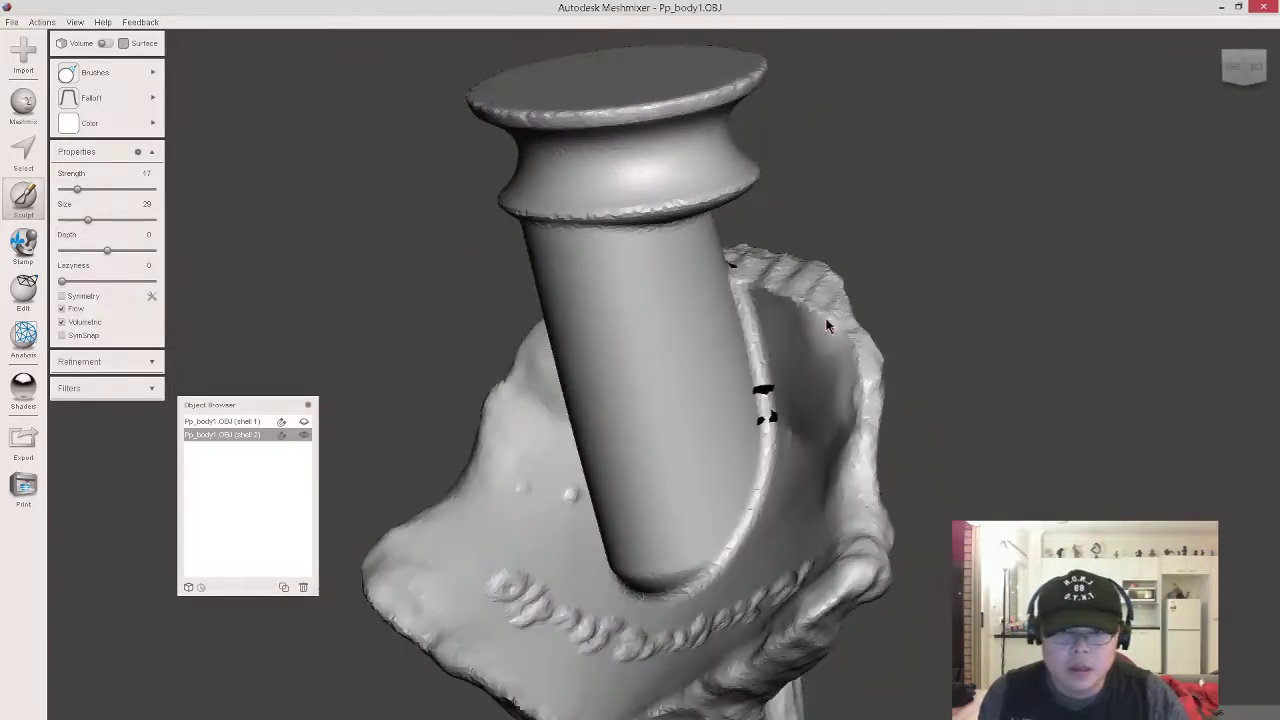
pyautogui.scroll(5, 805, 390)
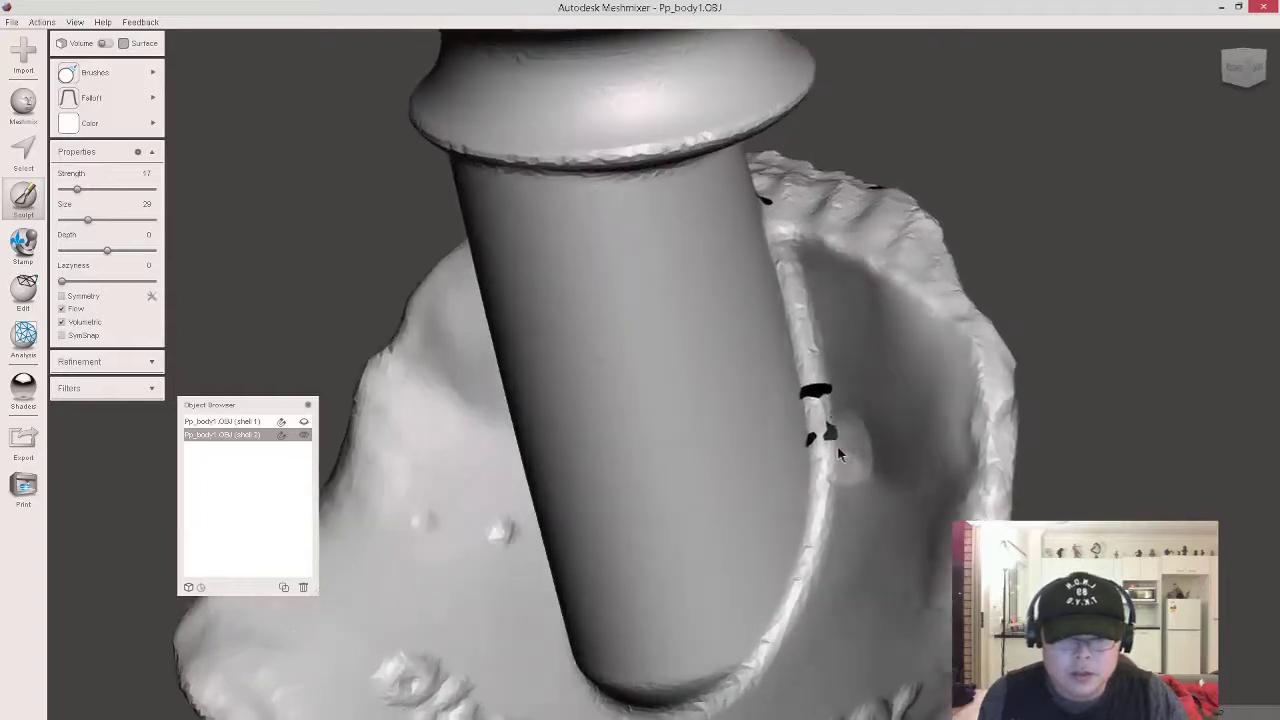
pyautogui.moveTo(838, 447); pyautogui.dragTo(834, 445, button='right')
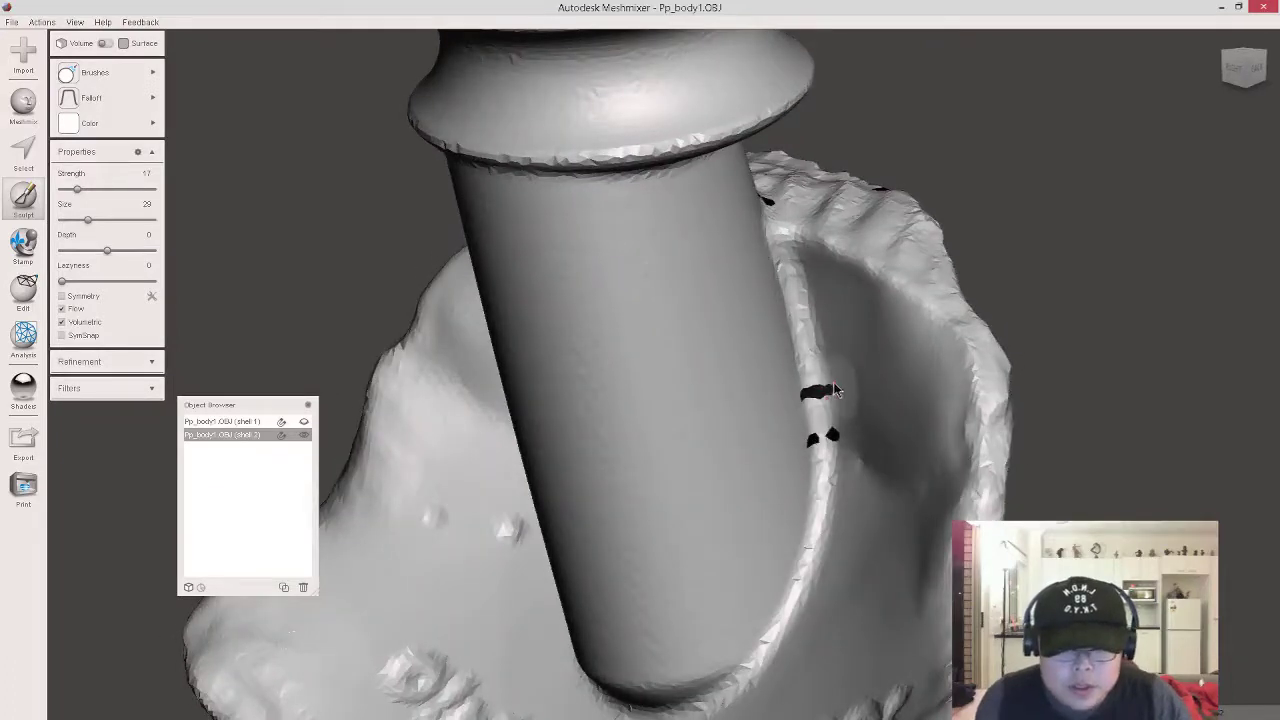
pyautogui.moveTo(859, 352); pyautogui.dragTo(800, 246, button='right')
pyautogui.moveTo(791, 293)
pyautogui.mouseDown(button='right')
pyautogui.moveTo(756, 283)
pyautogui.moveTo(765, 318)
pyautogui.mouseUp(button='right')
pyautogui.scroll(3, 770, 335)
pyautogui.press('[')
pyautogui.press('[')
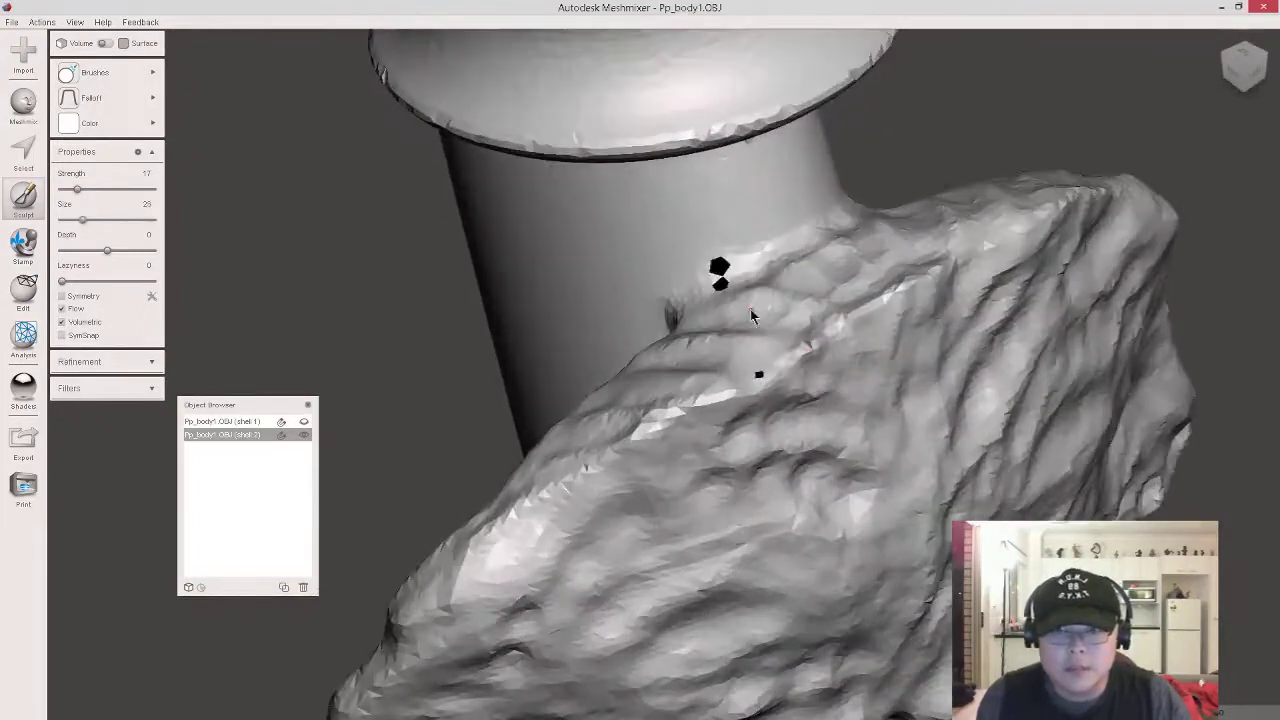
pyautogui.moveTo(716, 274); pyautogui.dragTo(778, 375, button='right')
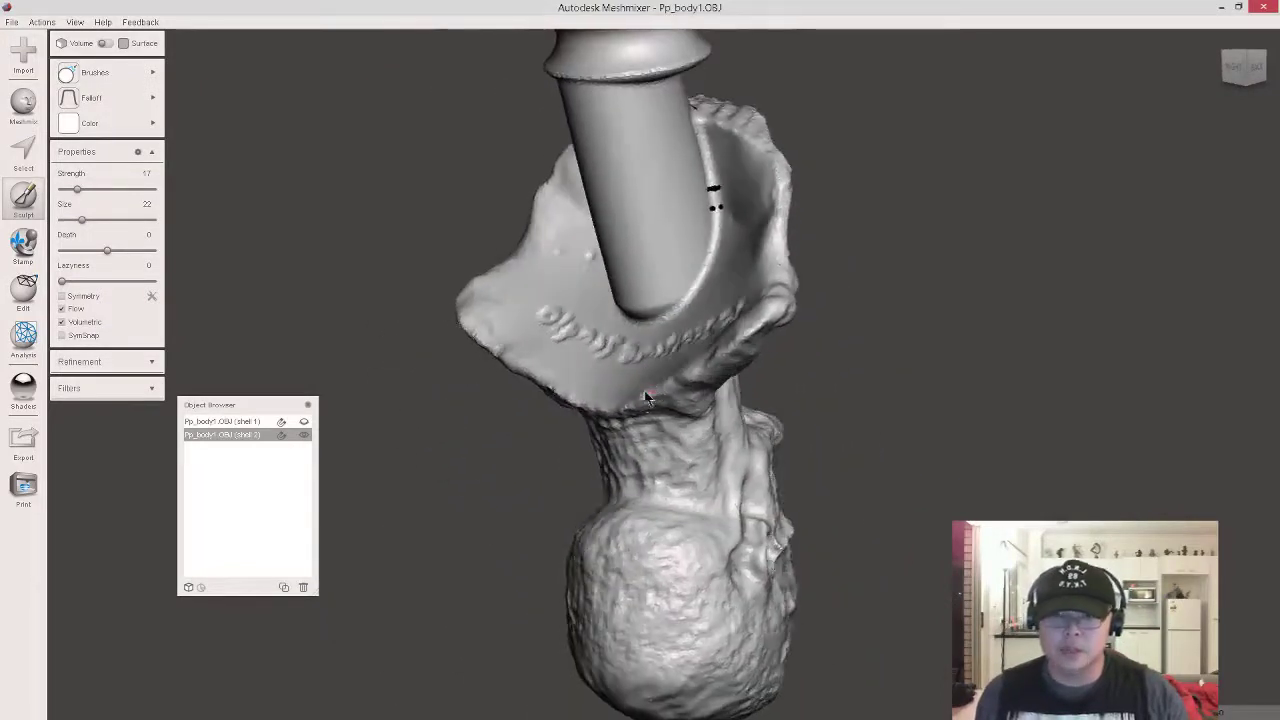
pyautogui.moveTo(538, 409); pyautogui.dragTo(637, 379, button='right')
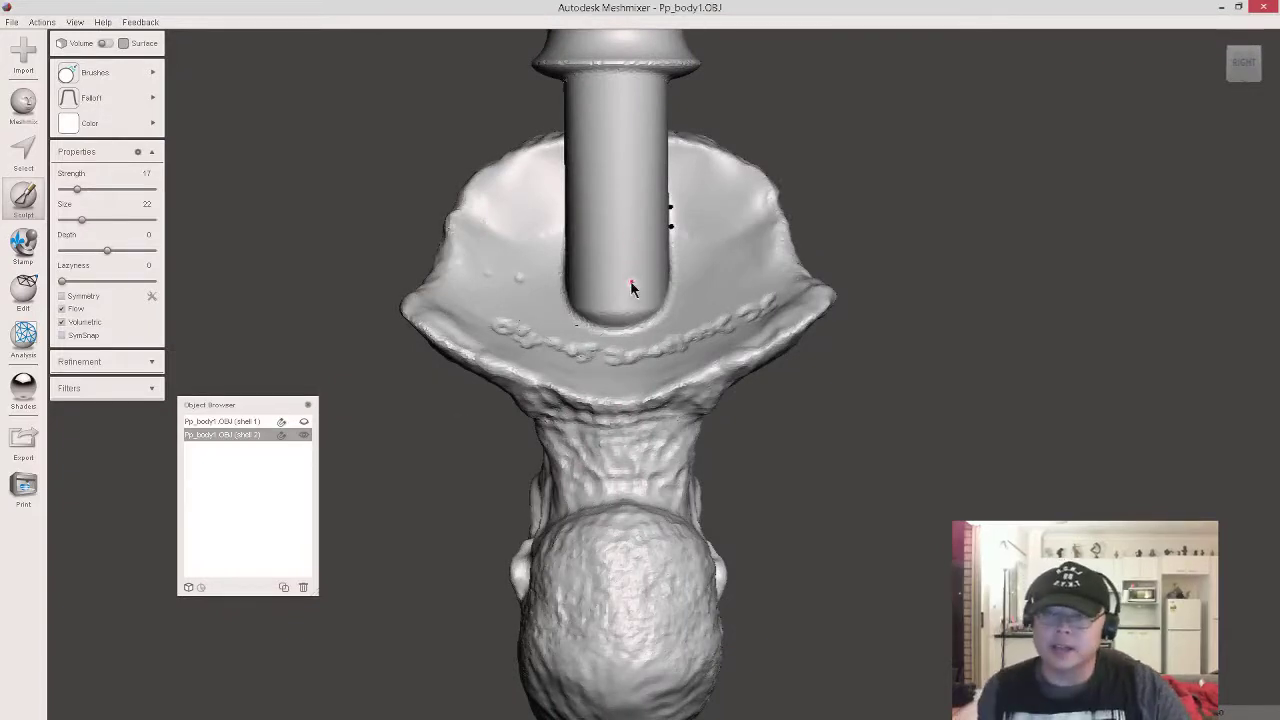
pyautogui.moveTo(630, 280); pyautogui.dragTo(628, 312, button='right')
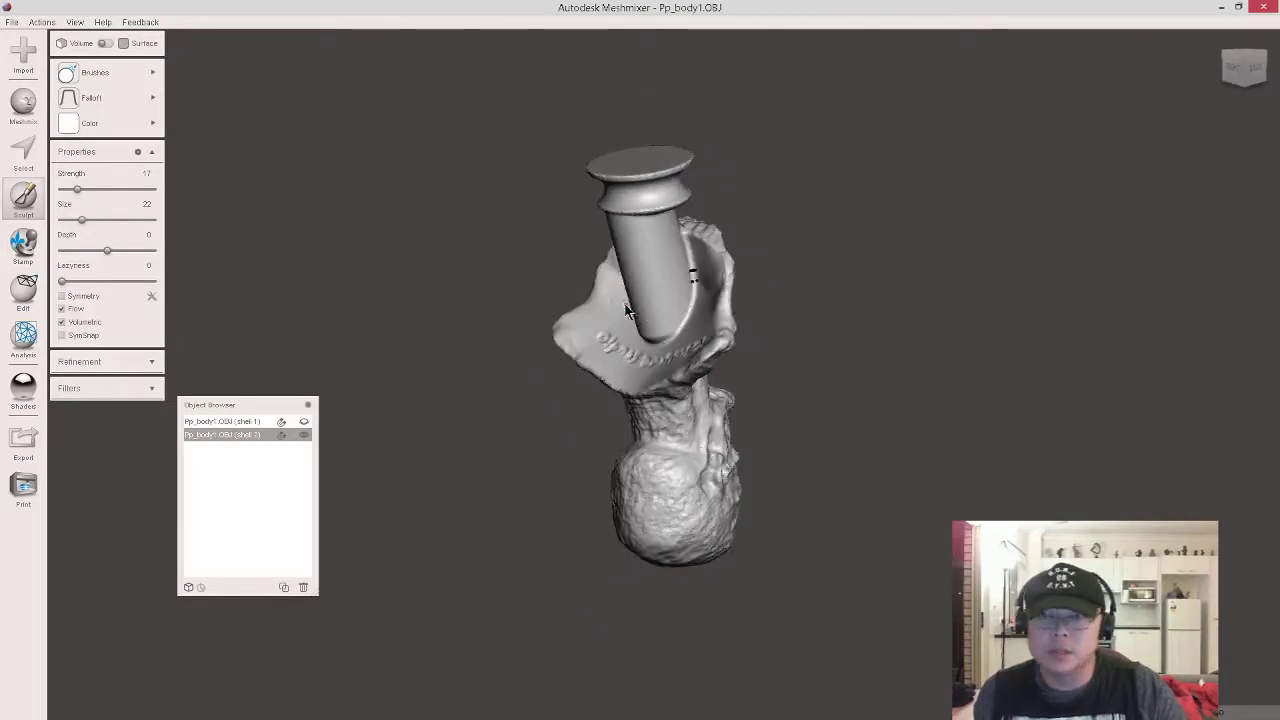
# Show the outer shell again and examine the bust's base, back and top of the head from several angles
pyautogui.click(306, 425)
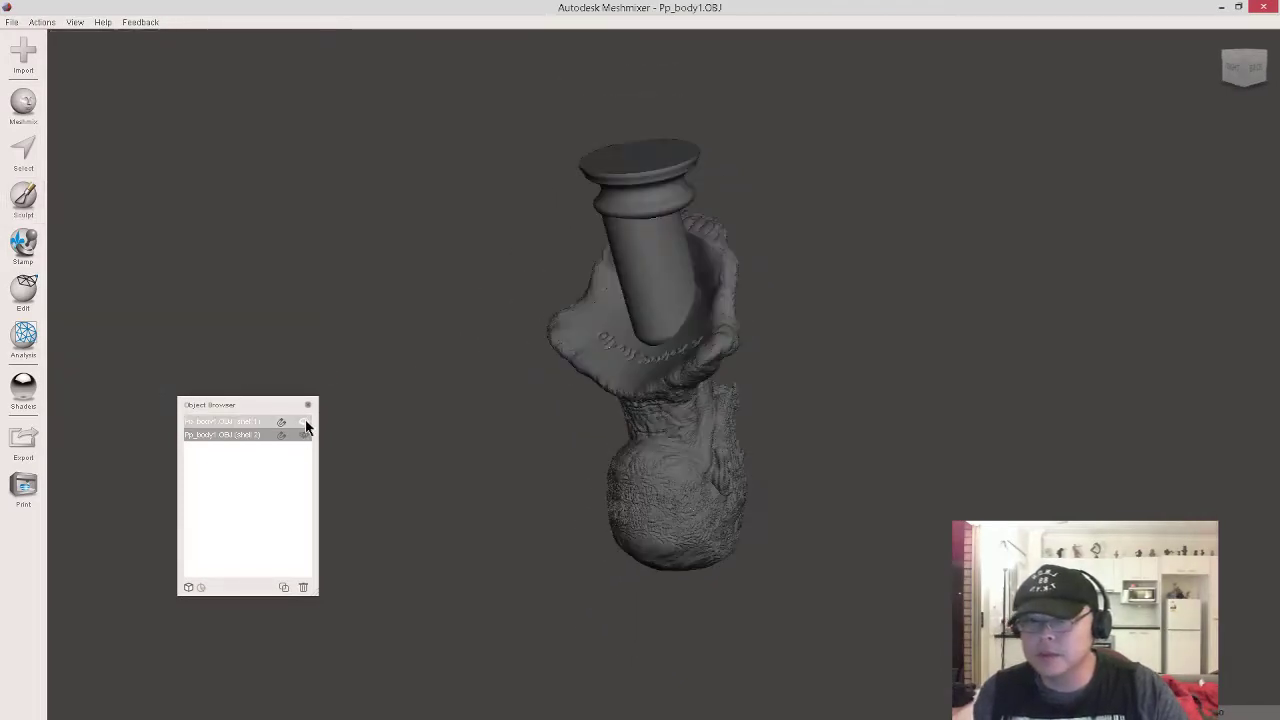
pyautogui.moveTo(620, 349)
pyautogui.mouseDown(button='right')
pyautogui.moveTo(596, 266)
pyautogui.moveTo(622, 382)
pyautogui.moveTo(639, 344)
pyautogui.moveTo(703, 321)
pyautogui.moveTo(631, 338)
pyautogui.mouseUp(button='right')
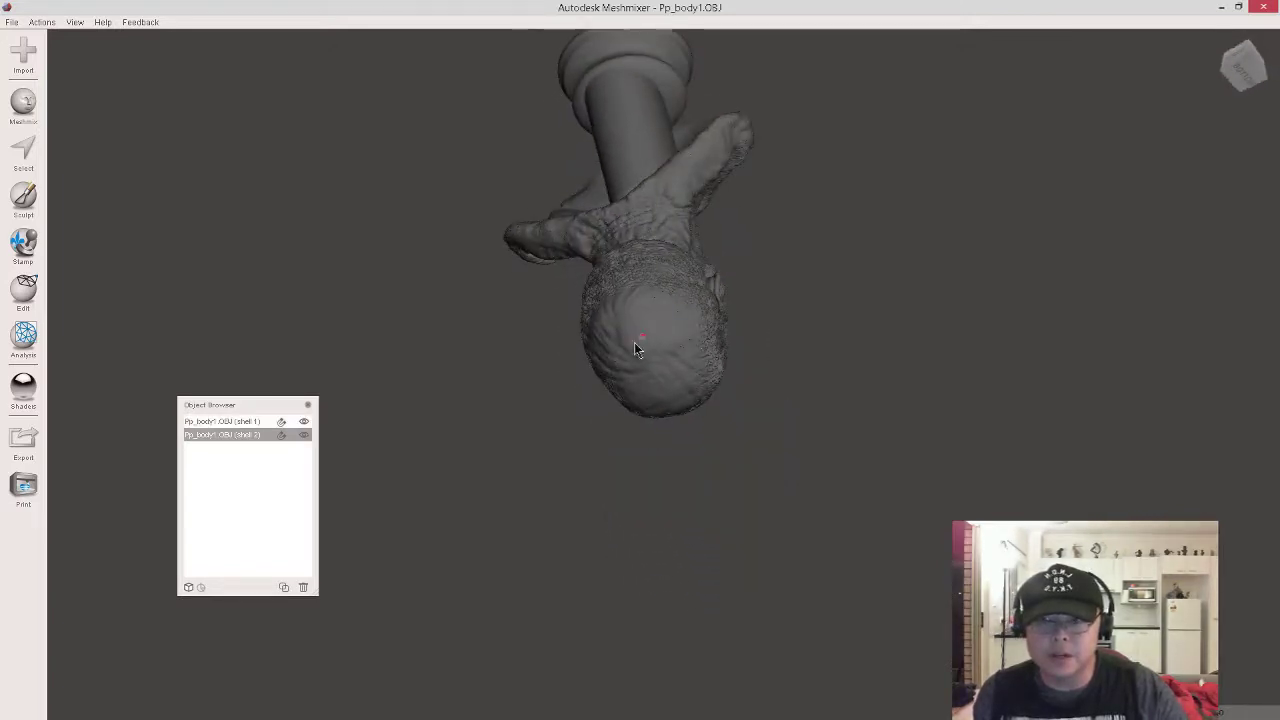
pyautogui.moveTo(673, 249); pyautogui.dragTo(651, 406, button='right')
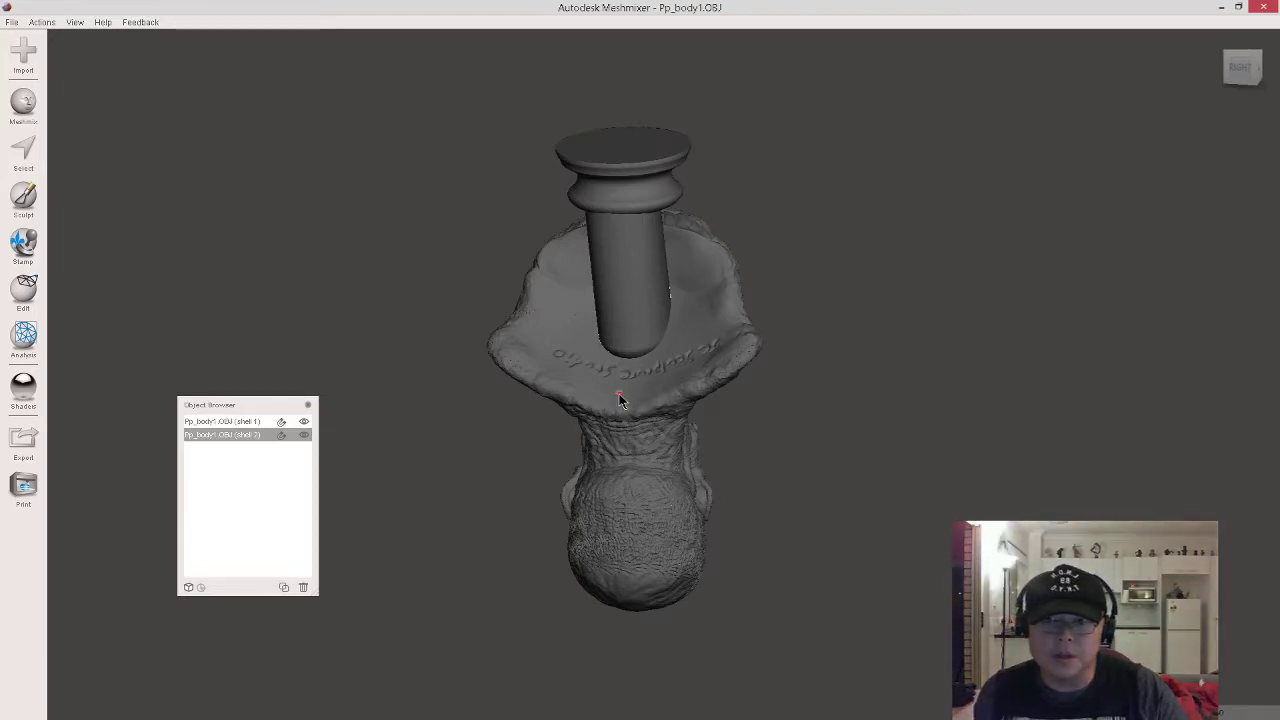
pyautogui.moveTo(634, 355); pyautogui.dragTo(629, 208, button='right')
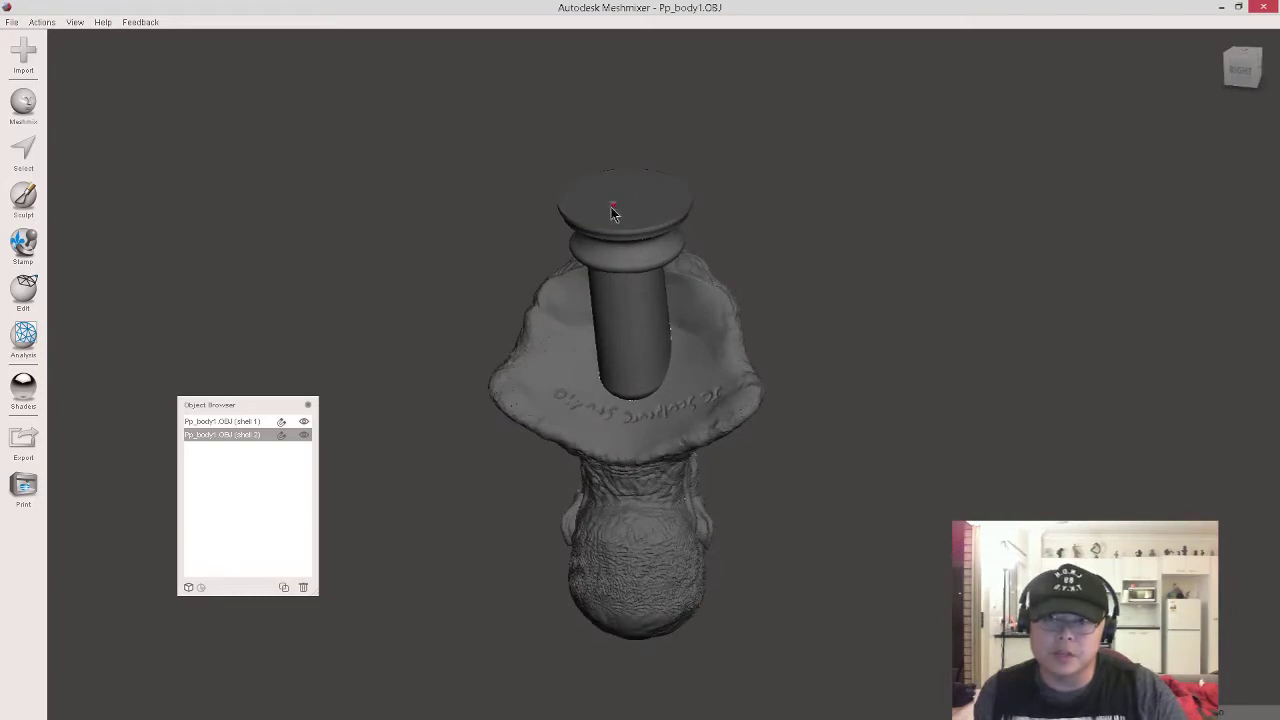
pyautogui.moveTo(663, 425); pyautogui.dragTo(570, 362, button='right')
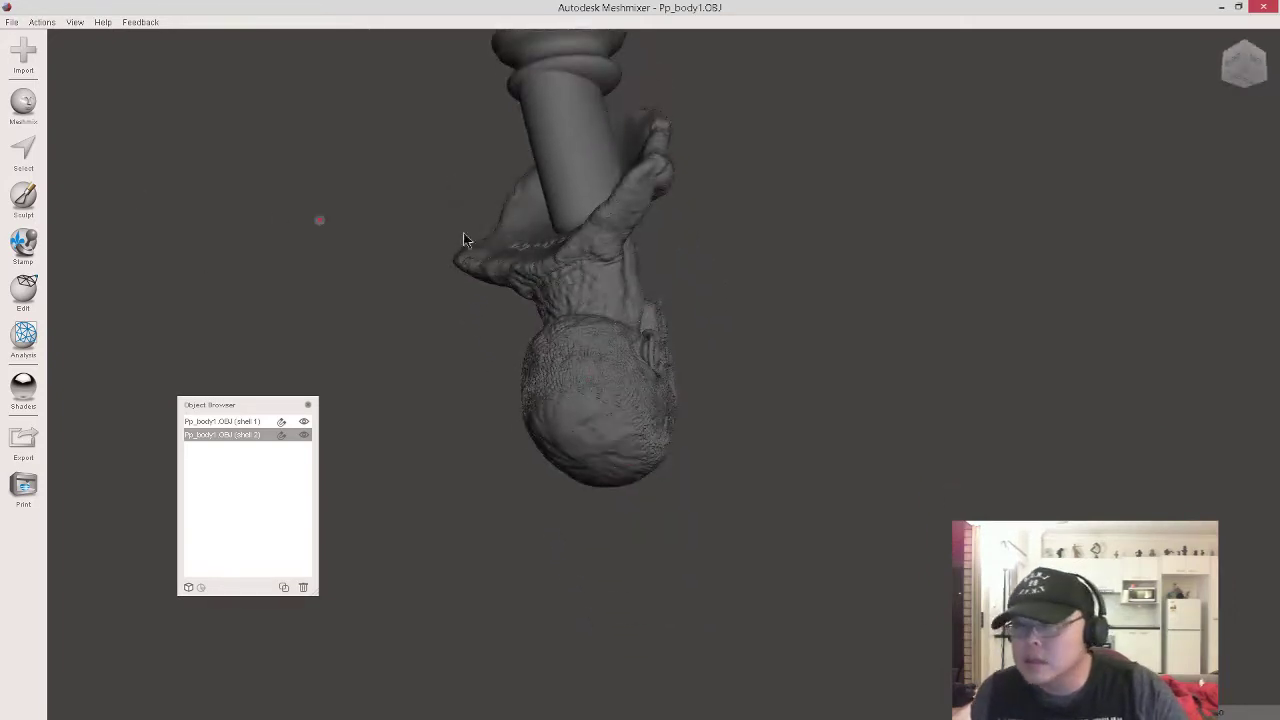
pyautogui.moveTo(517, 435); pyautogui.dragTo(629, 460, button='right')
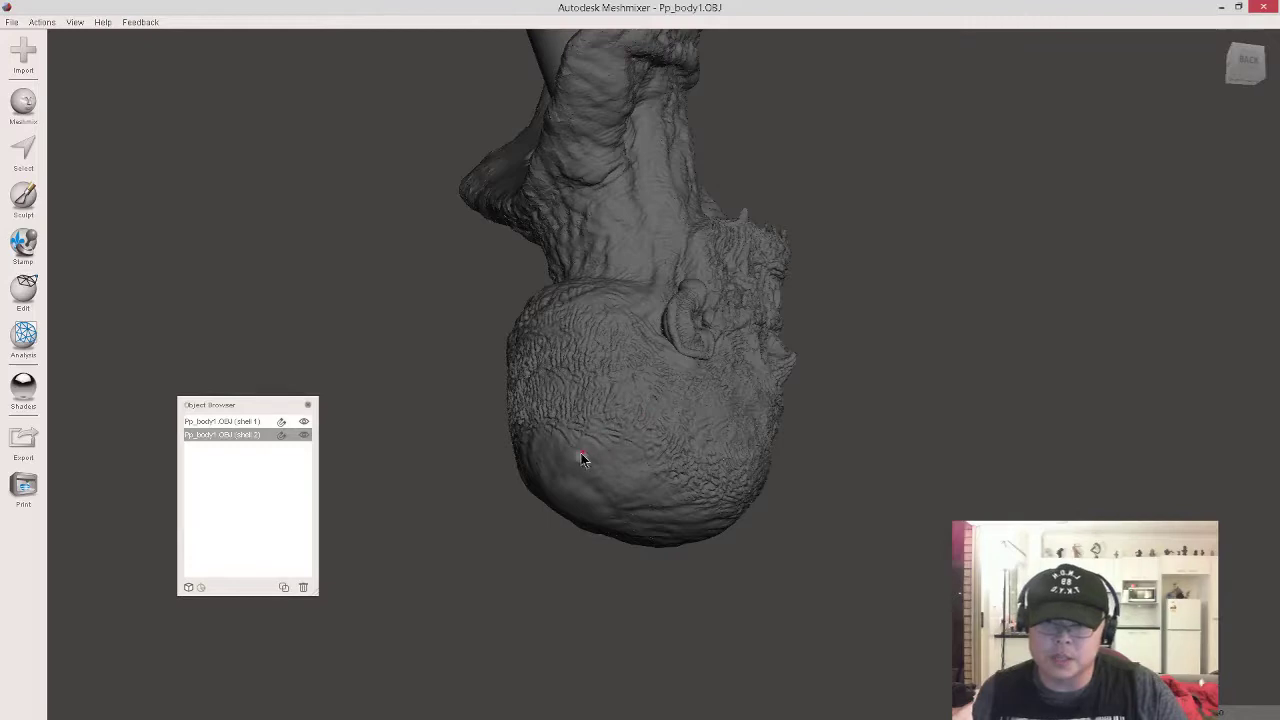
pyautogui.moveTo(777, 320); pyautogui.dragTo(772, 278, button='right')
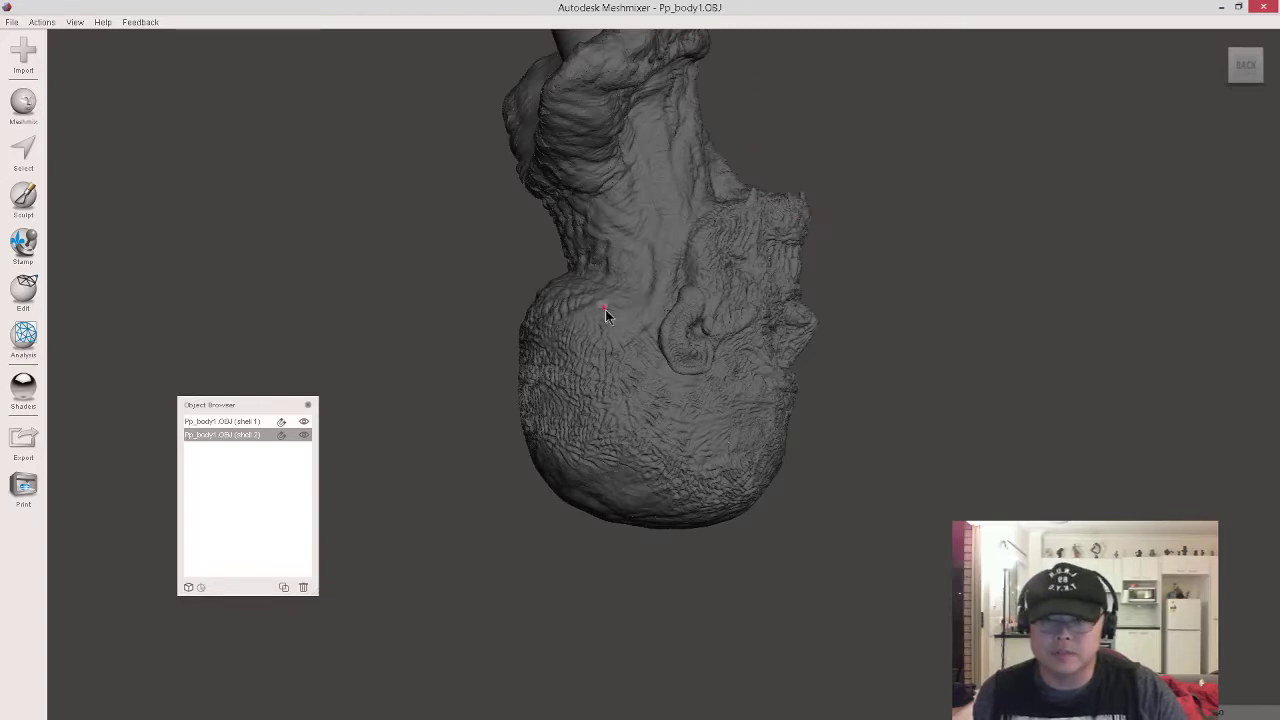
pyautogui.moveTo(670, 287); pyautogui.dragTo(651, 382, button='right')
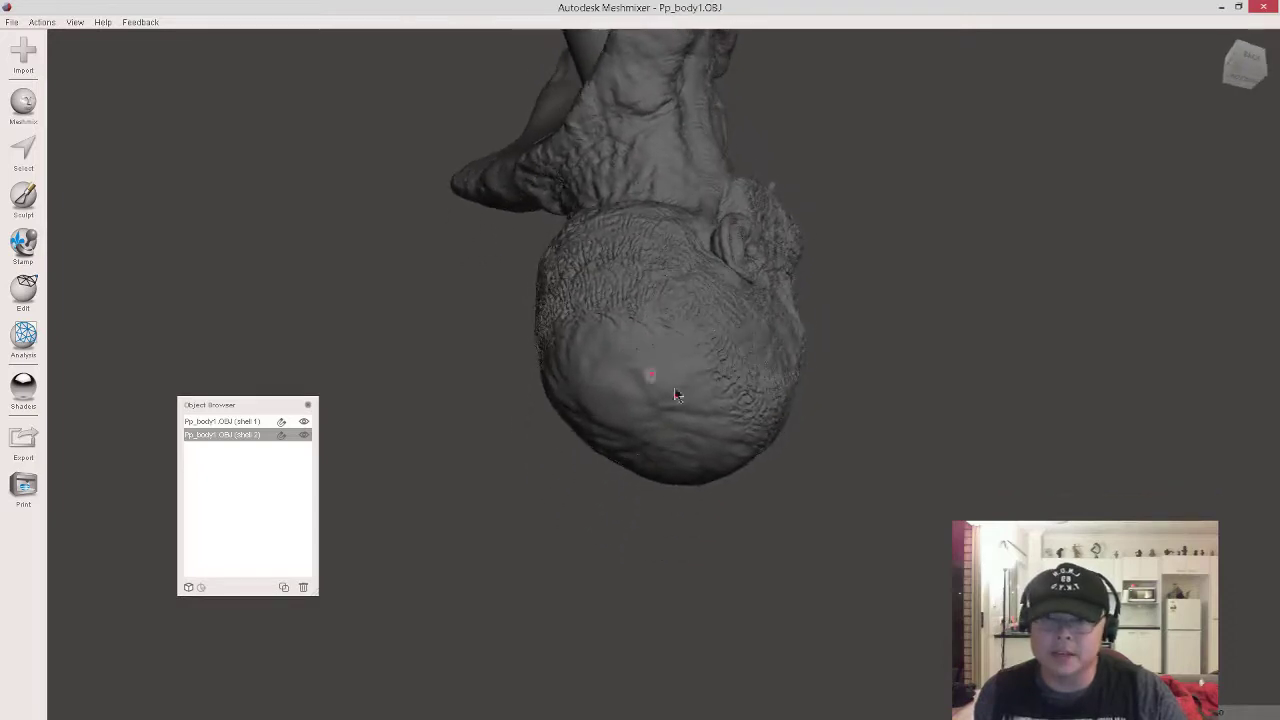
pyautogui.moveTo(618, 411)
pyautogui.mouseDown(button='right')
pyautogui.moveTo(652, 393)
pyautogui.moveTo(633, 425)
pyautogui.moveTo(629, 414)
pyautogui.mouseUp(button='right')
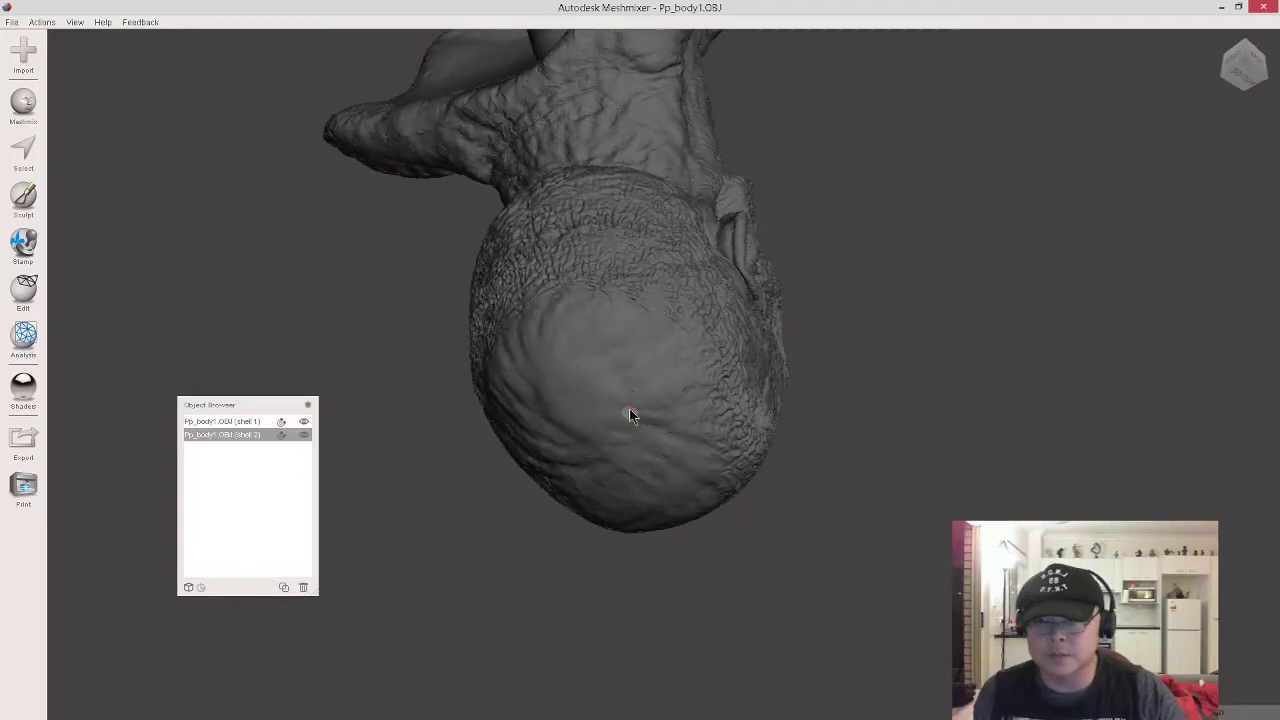
# Hide the outer shell and place a cylinder primitive of about 9.8 mm on the back of the inner shell's head
pyautogui.click(302, 422)
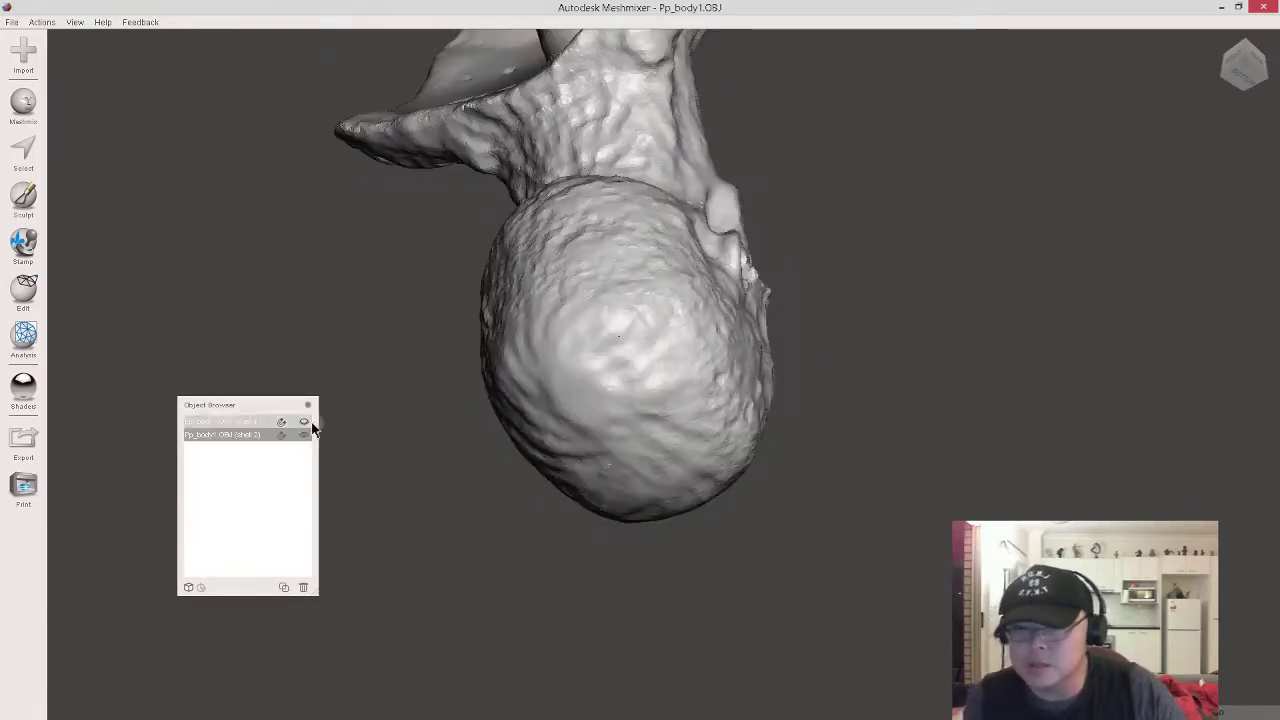
pyautogui.click(23, 104)
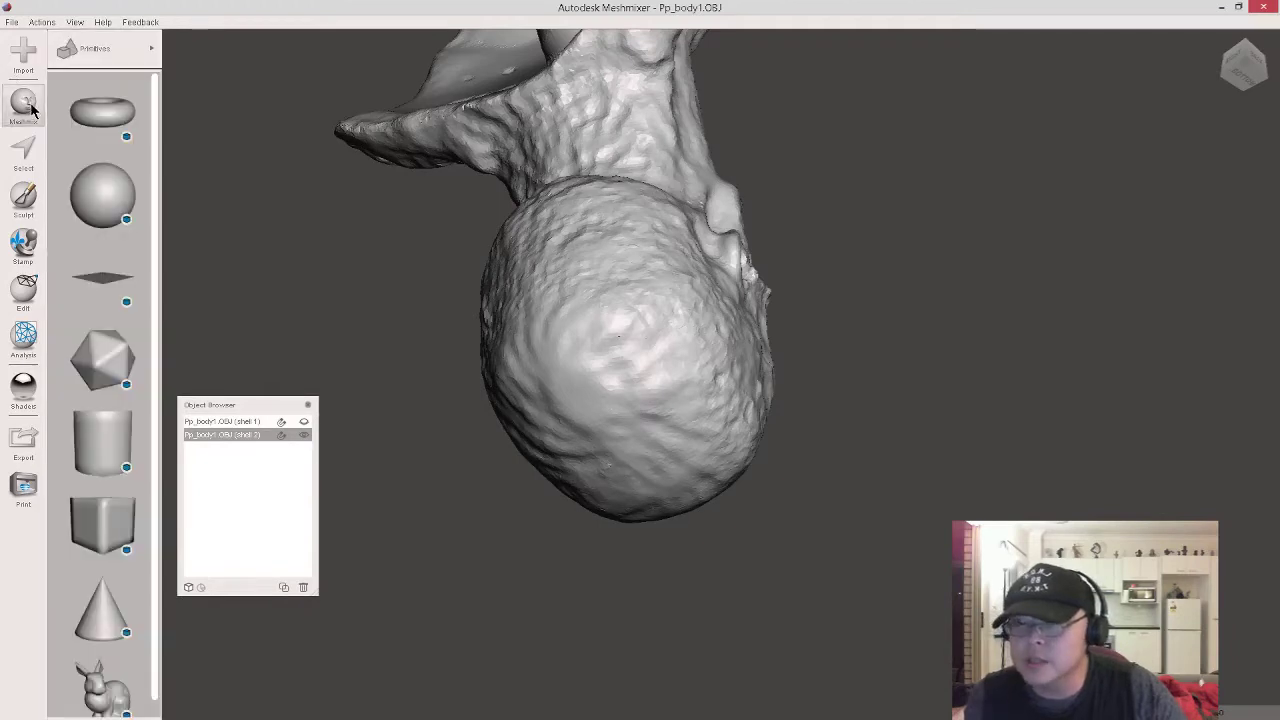
pyautogui.click(108, 438)
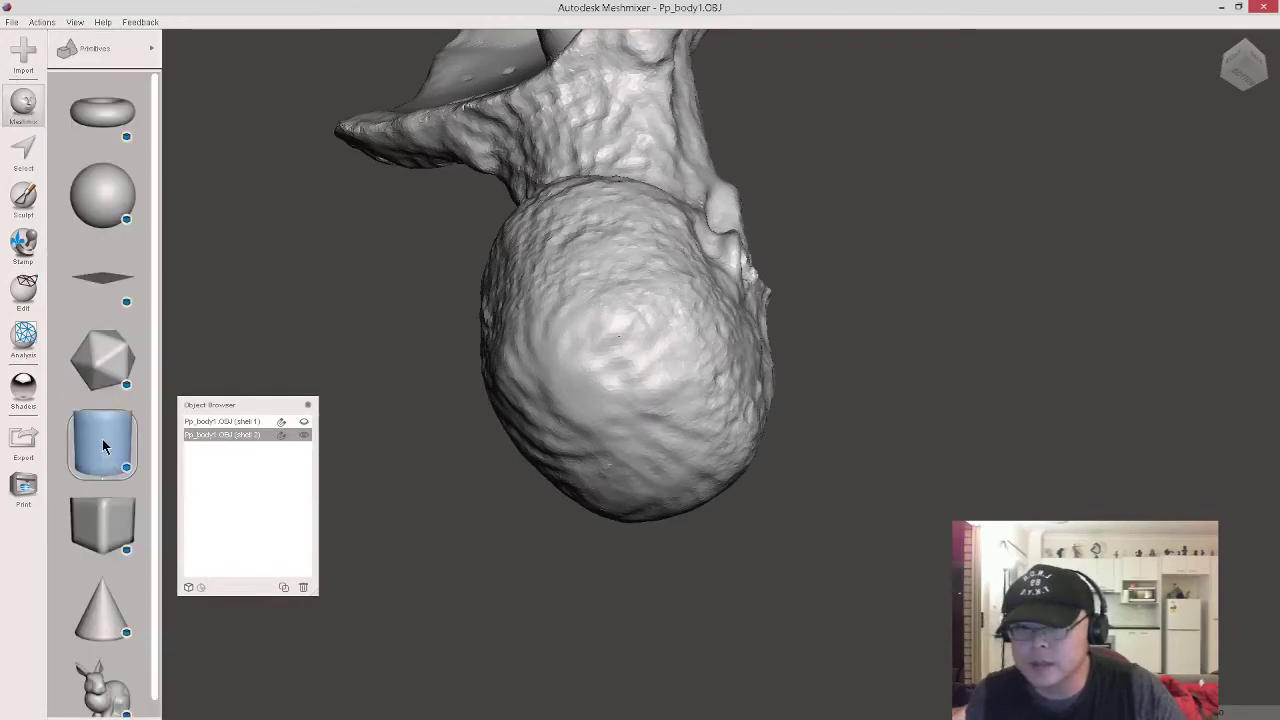
pyautogui.moveTo(104, 446); pyautogui.dragTo(670, 385)
pyautogui.moveTo(621, 386); pyautogui.dragTo(575, 370, button='right')
pyautogui.moveTo(565, 364)
pyautogui.mouseDown()
pyautogui.moveTo(585, 375)
pyautogui.moveTo(560, 380)
pyautogui.mouseUp()
pyautogui.moveTo(562, 382); pyautogui.dragTo(496, 455, button='right')
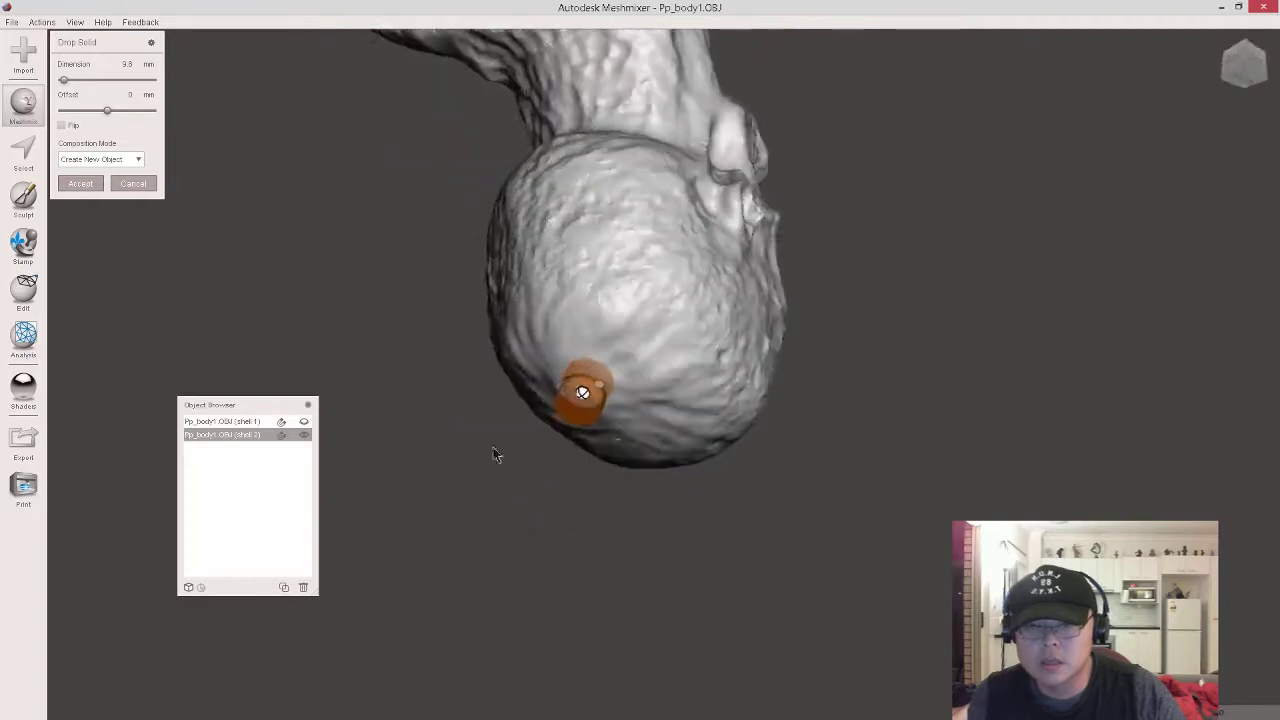
# Offset the head cylinder about 4.35 mm outward and accept it as a new object
pyautogui.moveTo(107, 115); pyautogui.dragTo(116, 116)
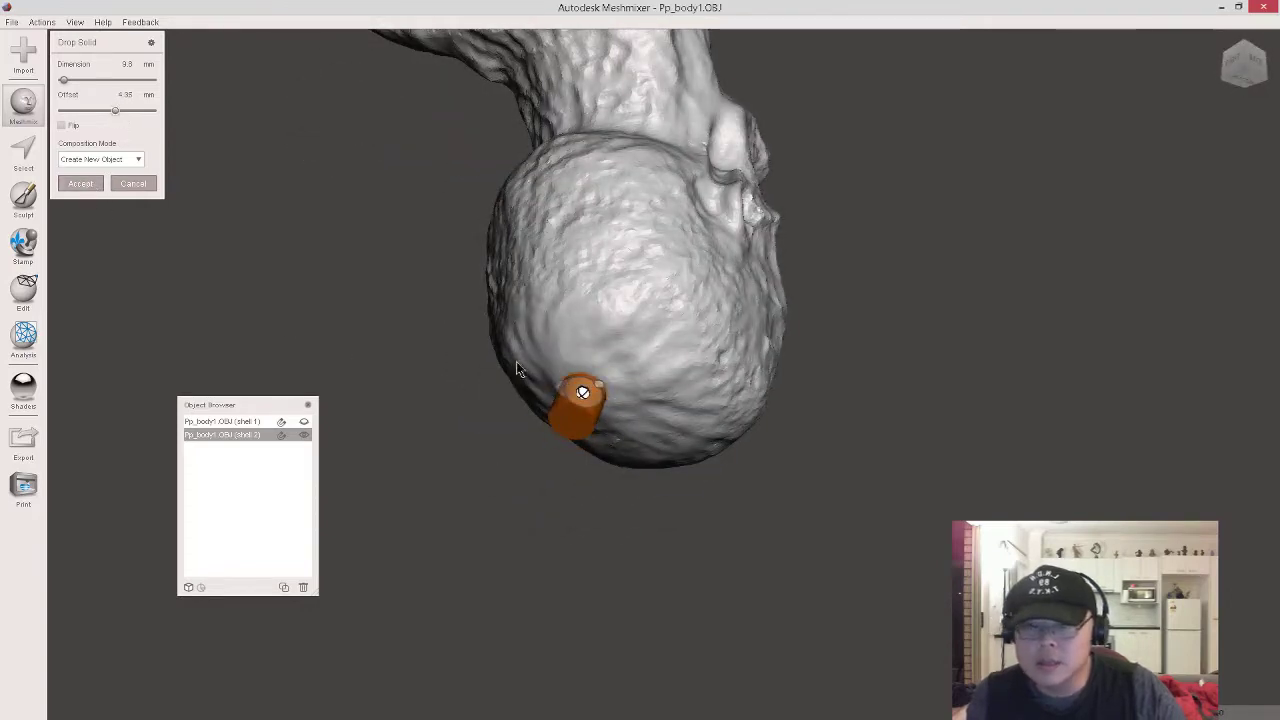
pyautogui.scroll(3, 516, 361)
pyautogui.moveTo(570, 364); pyautogui.dragTo(564, 380, button='right')
pyautogui.scroll(4, 528, 370)
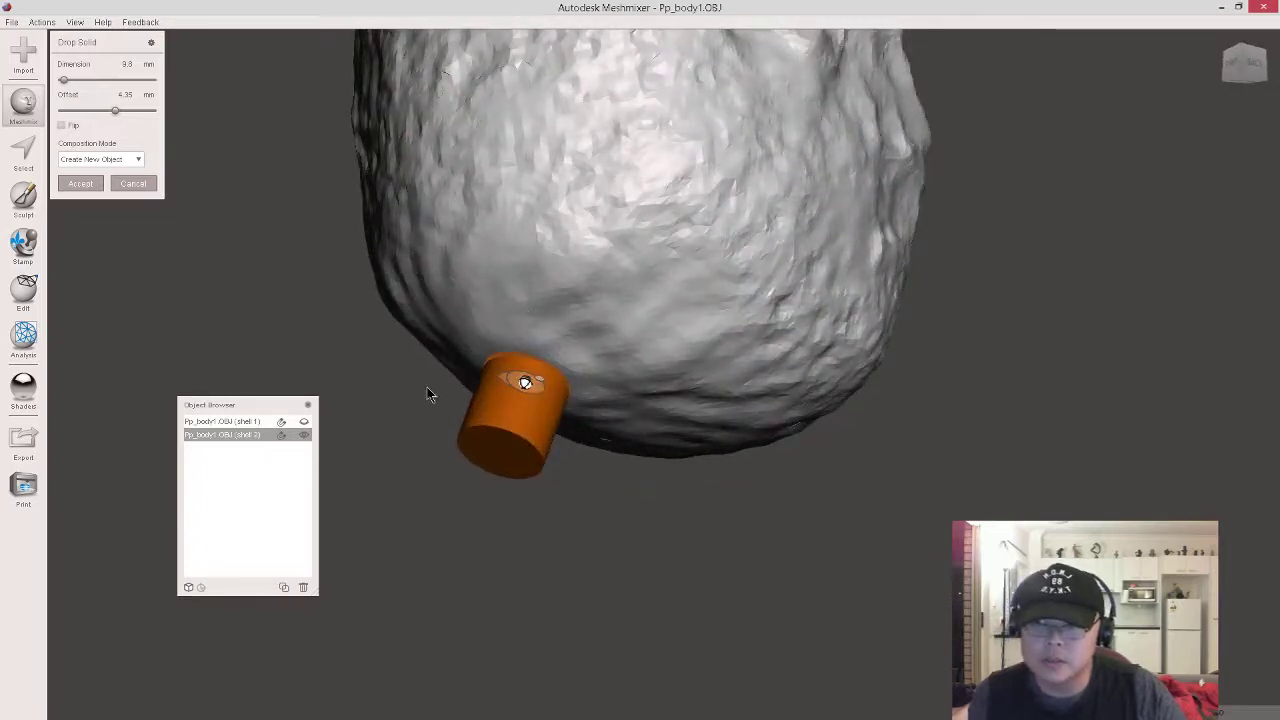
pyautogui.click(84, 188)
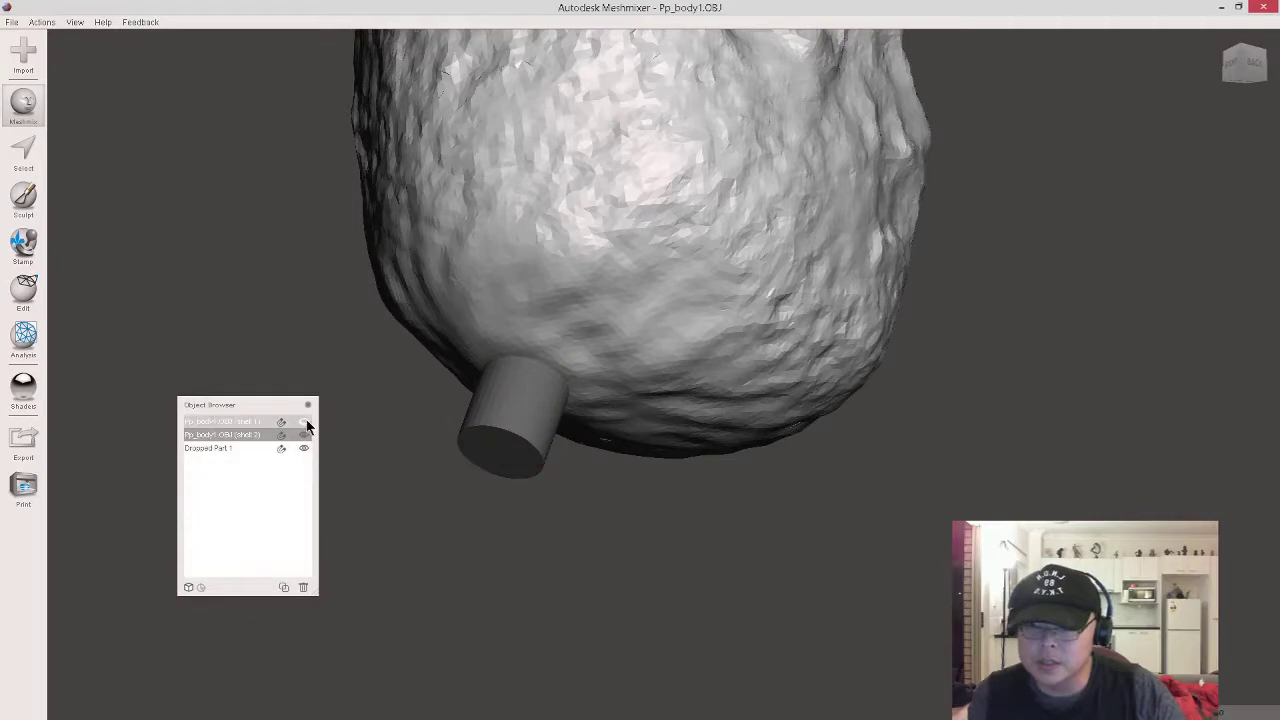
# Show the outer shell again, select the cylinder on the head and start the Transform tool on it
pyautogui.click(304, 431)
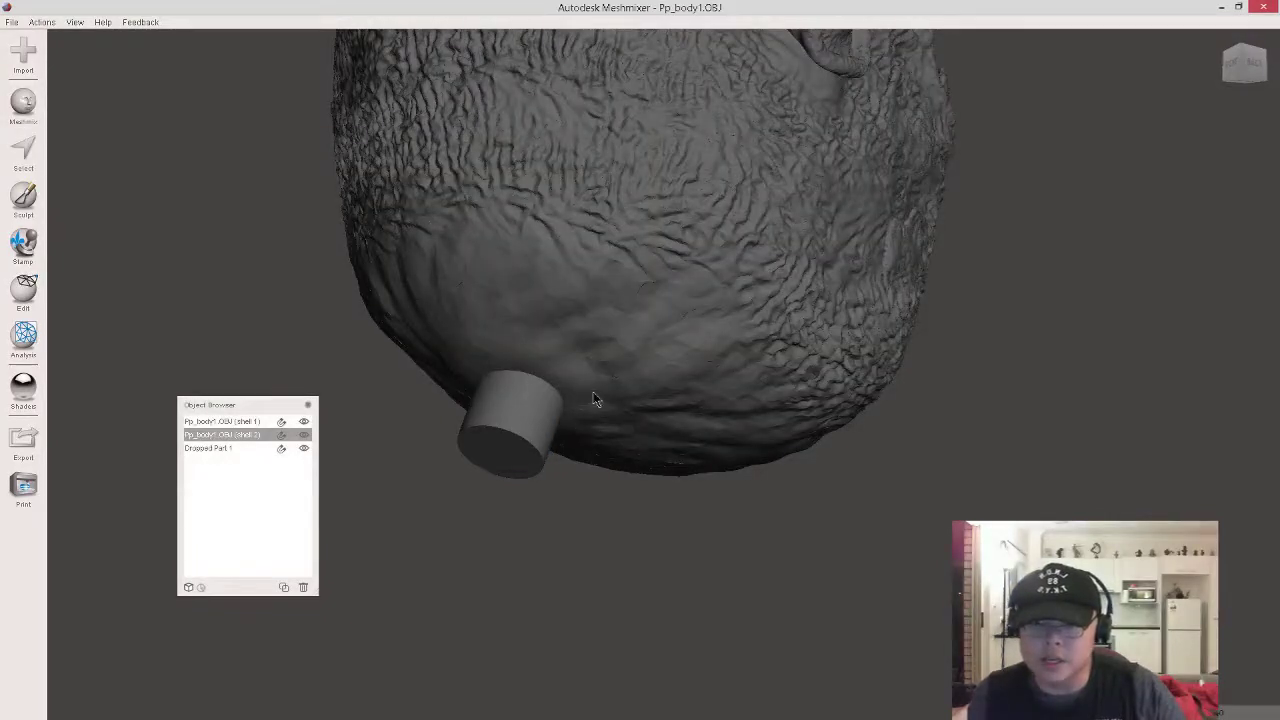
pyautogui.moveTo(594, 399); pyautogui.dragTo(584, 391, button='right')
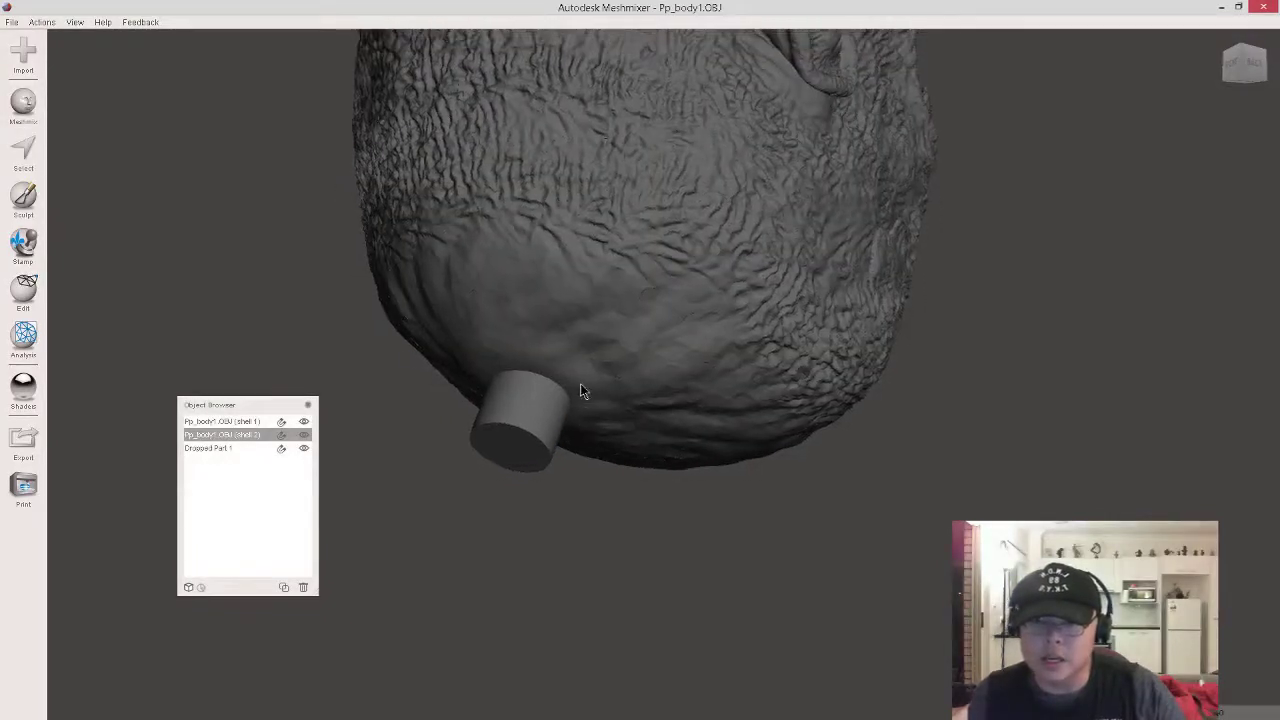
pyautogui.click(522, 405)
pyautogui.click(27, 303)
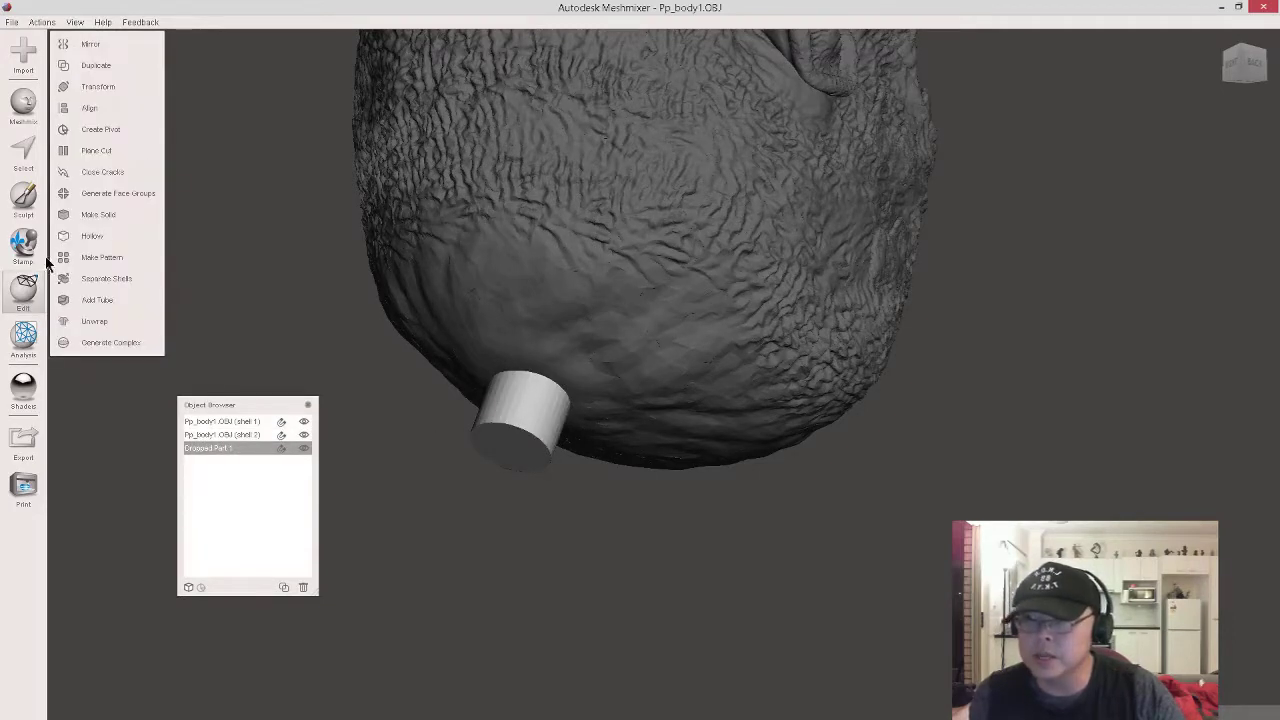
pyautogui.click(132, 88)
pyautogui.moveTo(511, 449)
pyautogui.mouseDown()
pyautogui.moveTo(521, 421)
pyautogui.moveTo(508, 444)
pyautogui.moveTo(512, 431)
pyautogui.mouseUp()
pyautogui.hotkey('ctrl', 'z')
pyautogui.hotkey('ctrl', 'z')
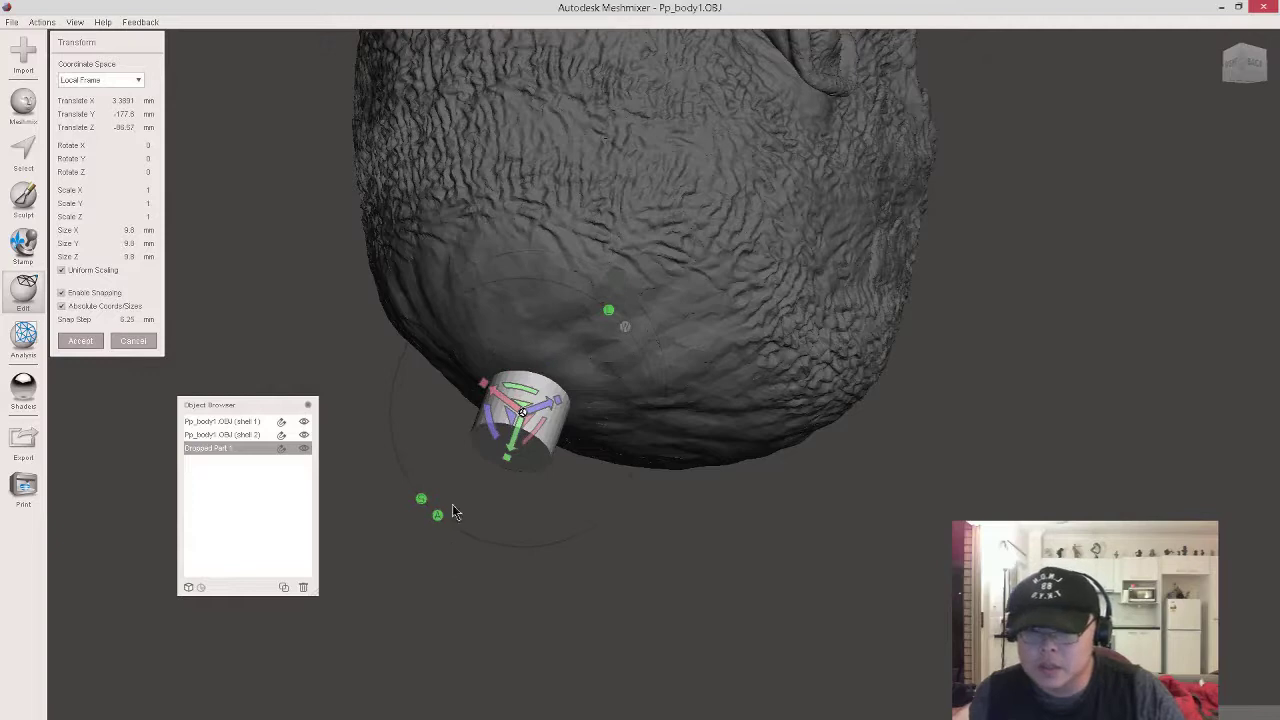
# Disable snapping, move the head cylinder about 1.72 mm in Y into the head, compare it against both shells and accept the transform
pyautogui.click(421, 503)
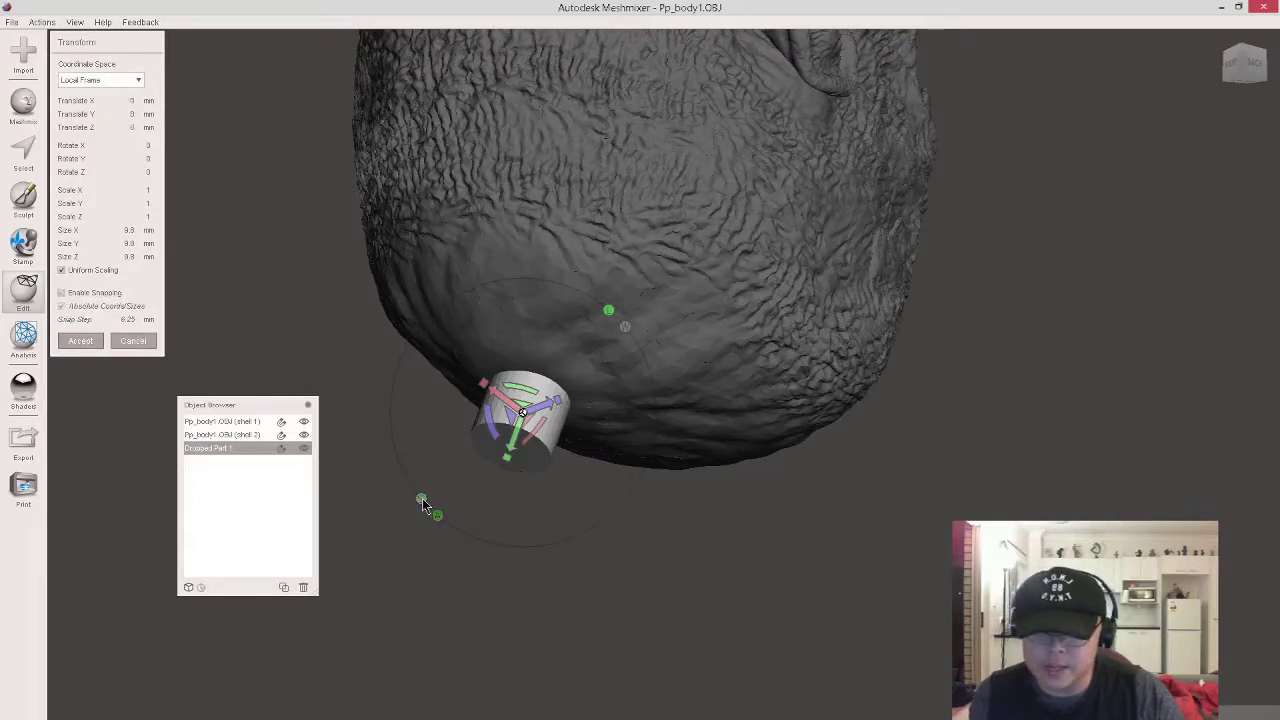
pyautogui.moveTo(510, 452); pyautogui.dragTo(518, 440)
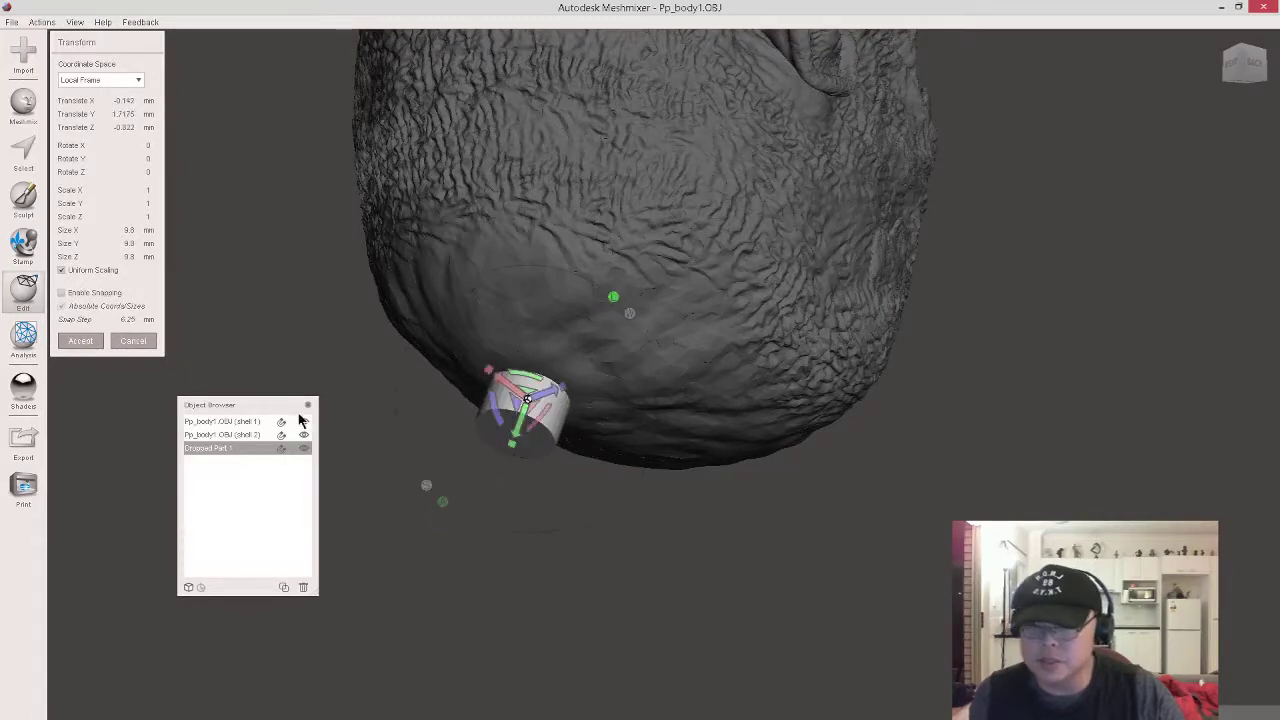
pyautogui.click(304, 421)
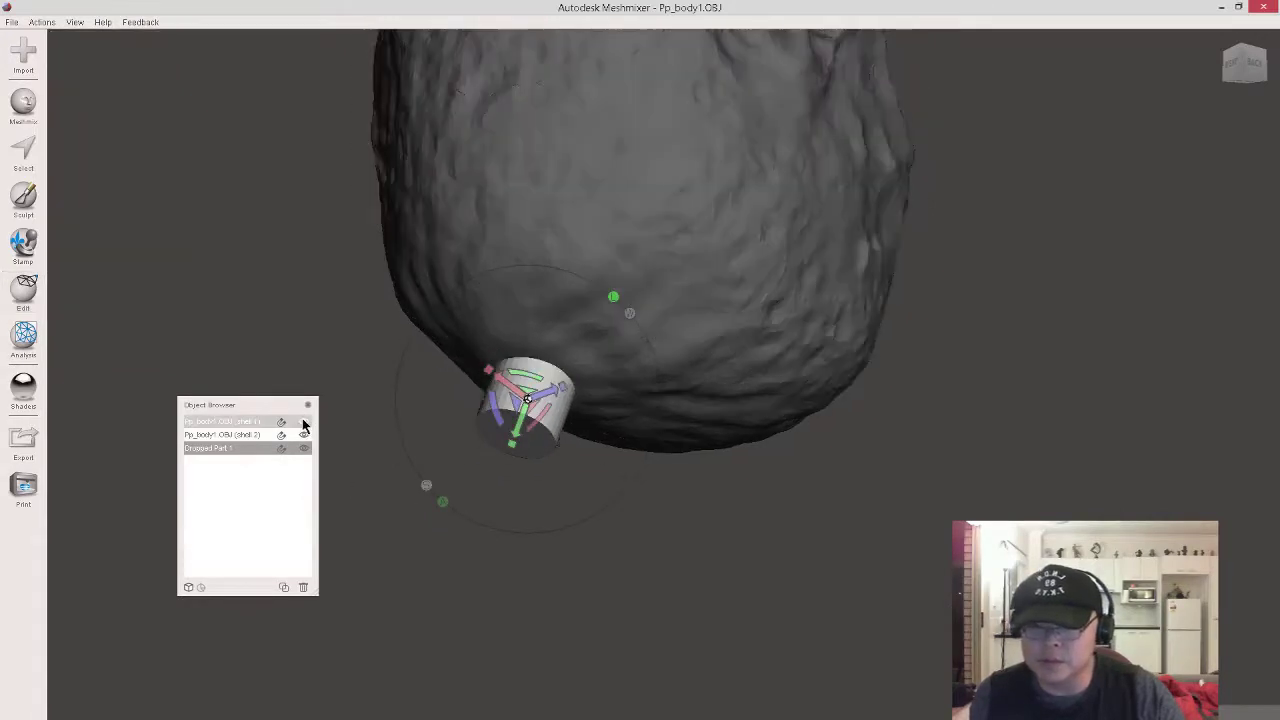
pyautogui.click(304, 421)
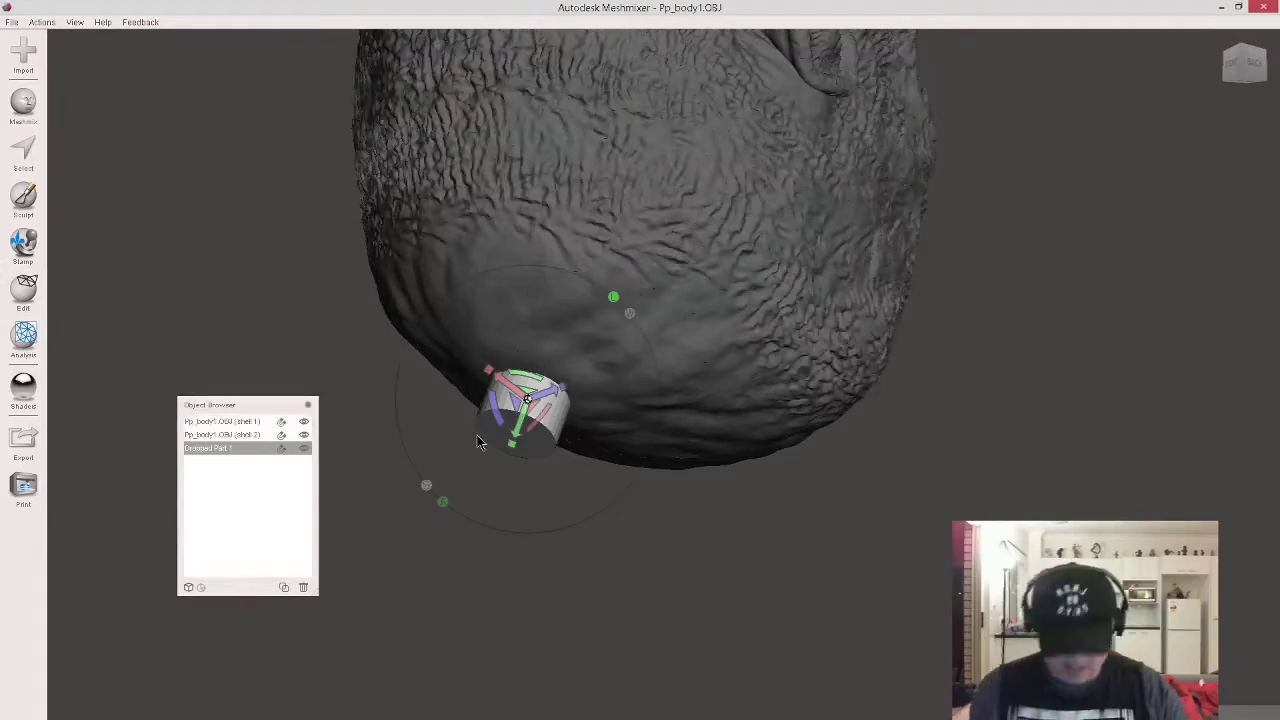
pyautogui.press('Return')
# Hide the outer shell, make the inner shell active and drop a cylinder inside its torso beside the support column
pyautogui.scroll(-4, 514, 450)
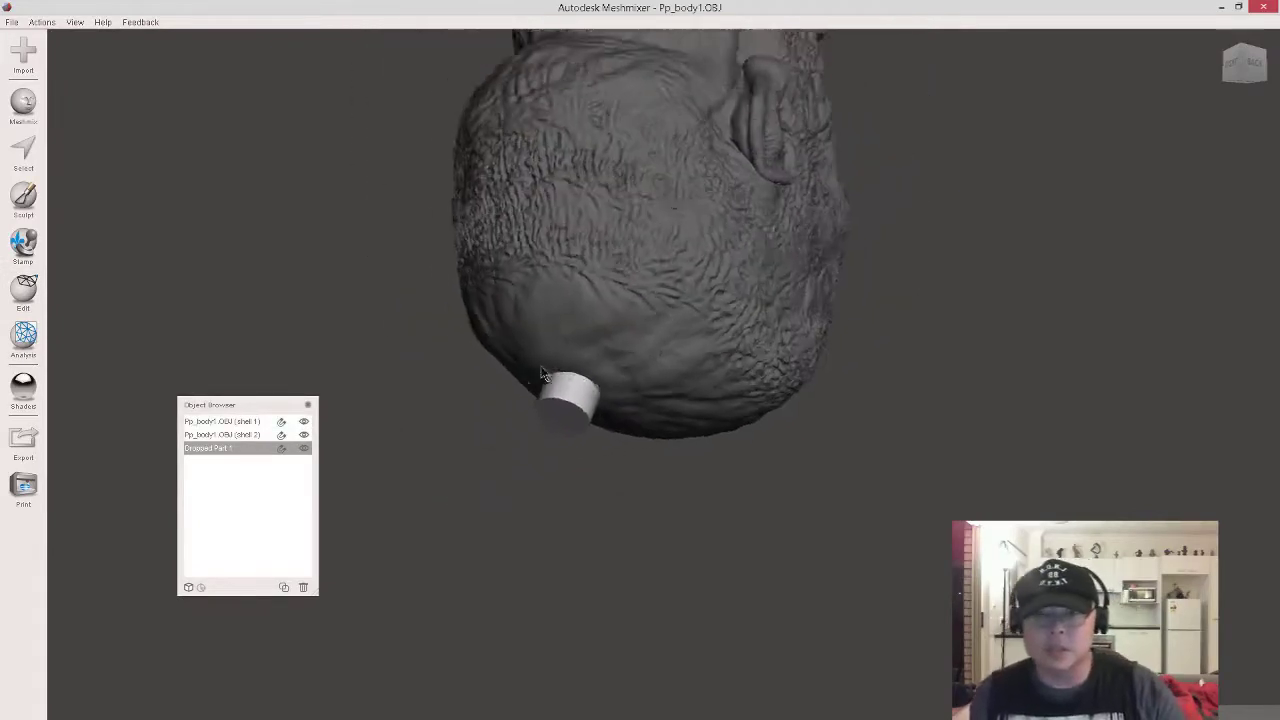
pyautogui.click(304, 421)
pyautogui.moveTo(669, 379); pyautogui.dragTo(659, 433, button='right')
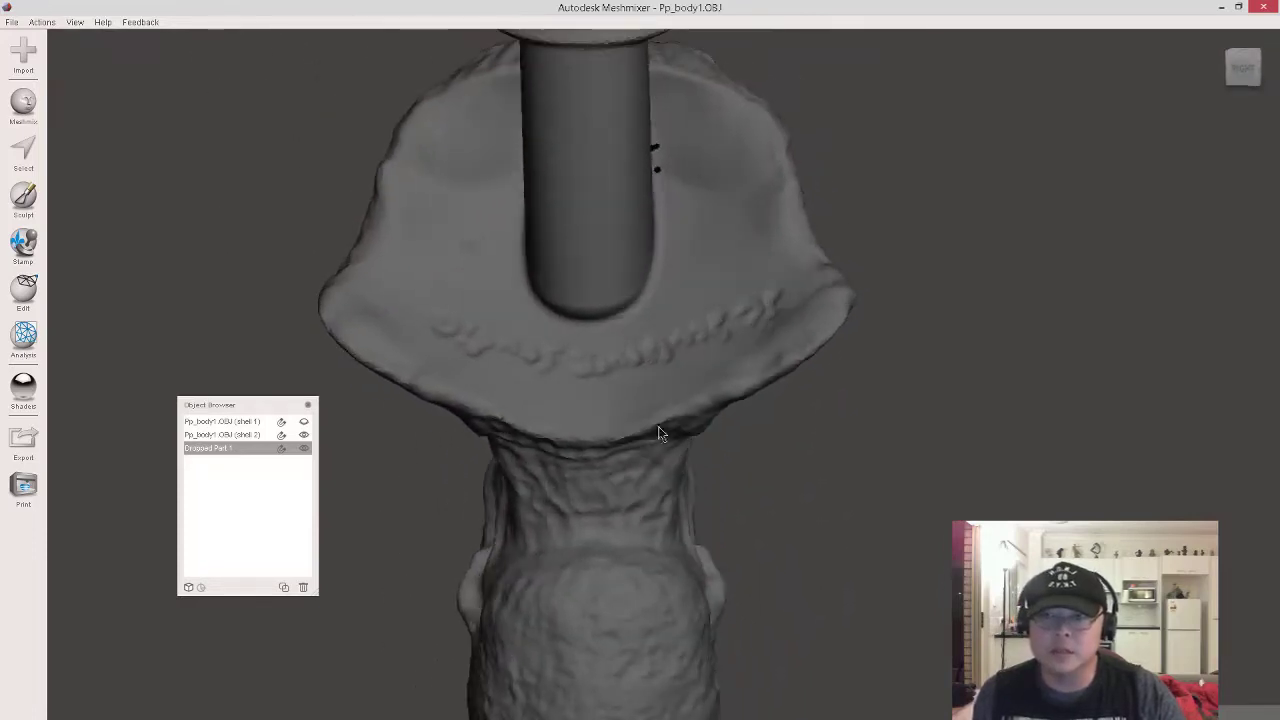
pyautogui.moveTo(675, 325); pyautogui.dragTo(650, 374, button='right')
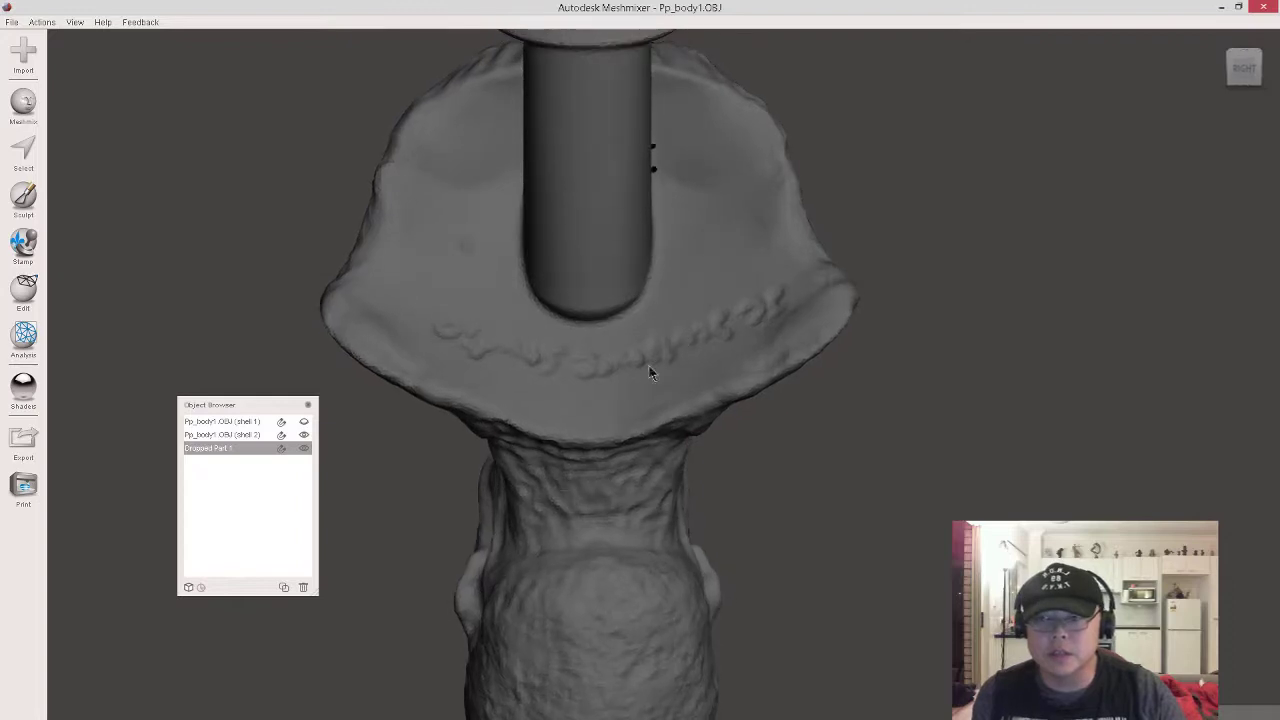
pyautogui.moveTo(580, 437); pyautogui.dragTo(632, 385, button='right')
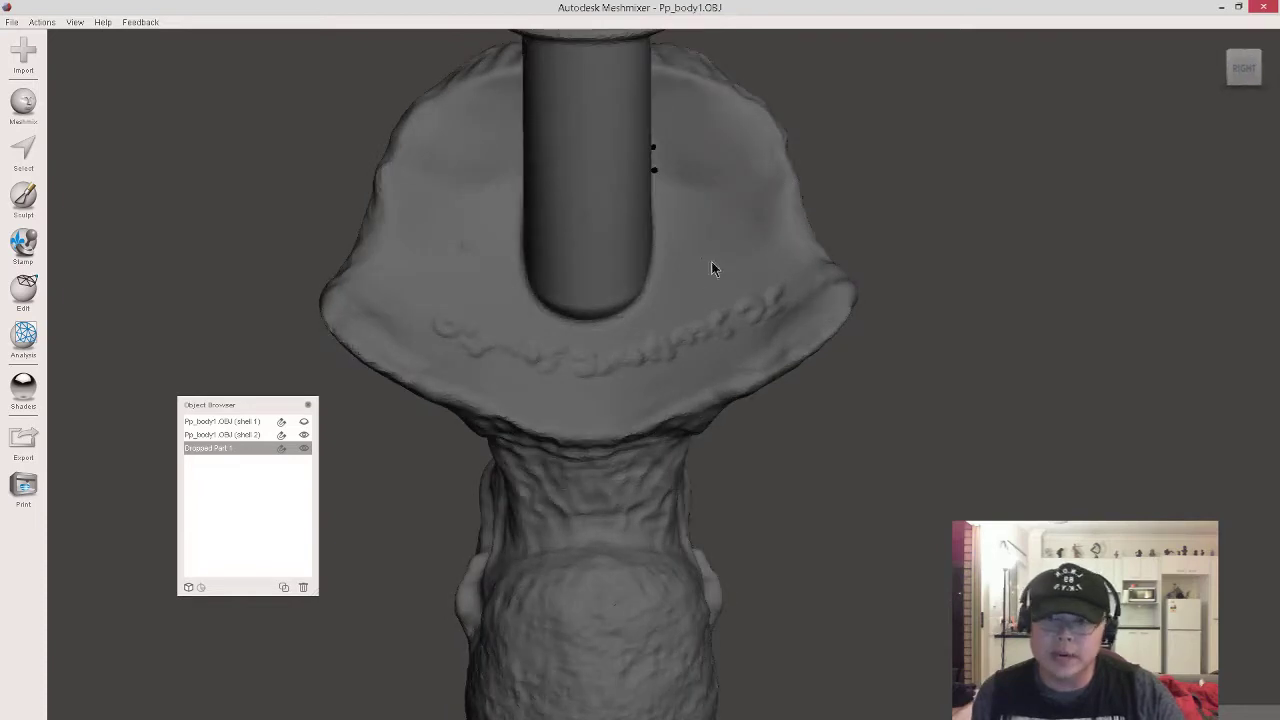
pyautogui.click(446, 296)
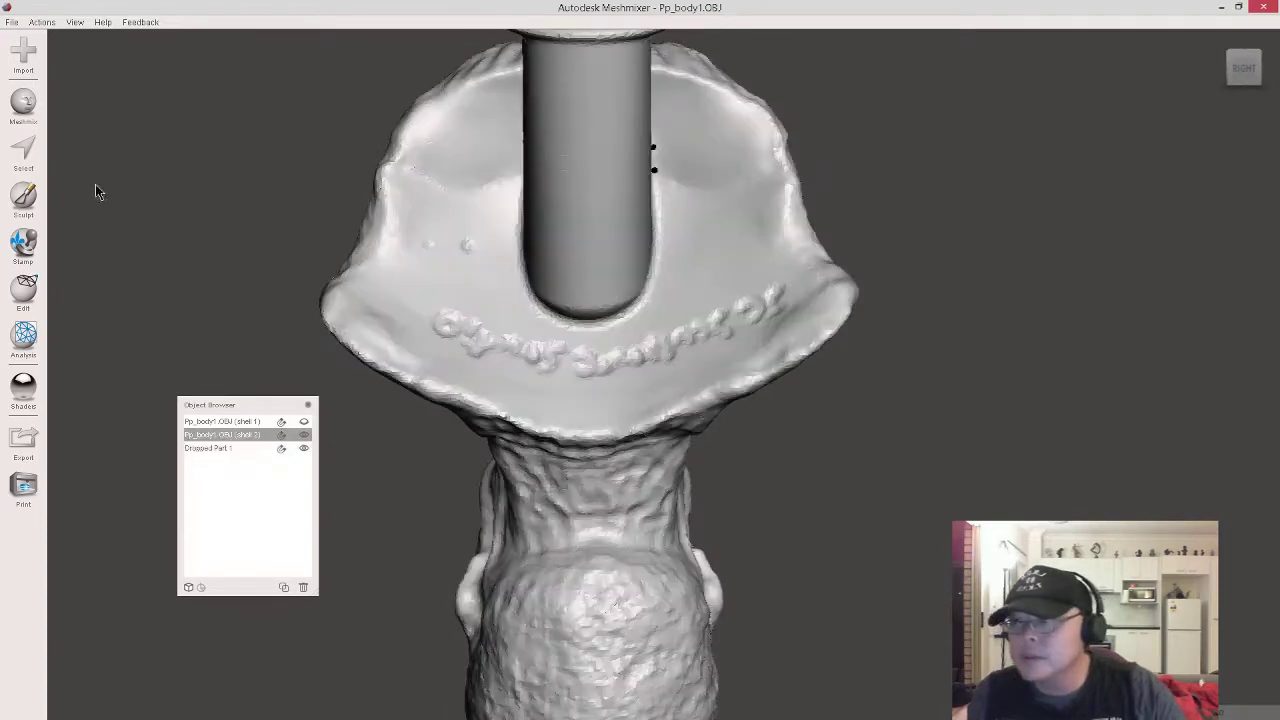
pyautogui.click(32, 113)
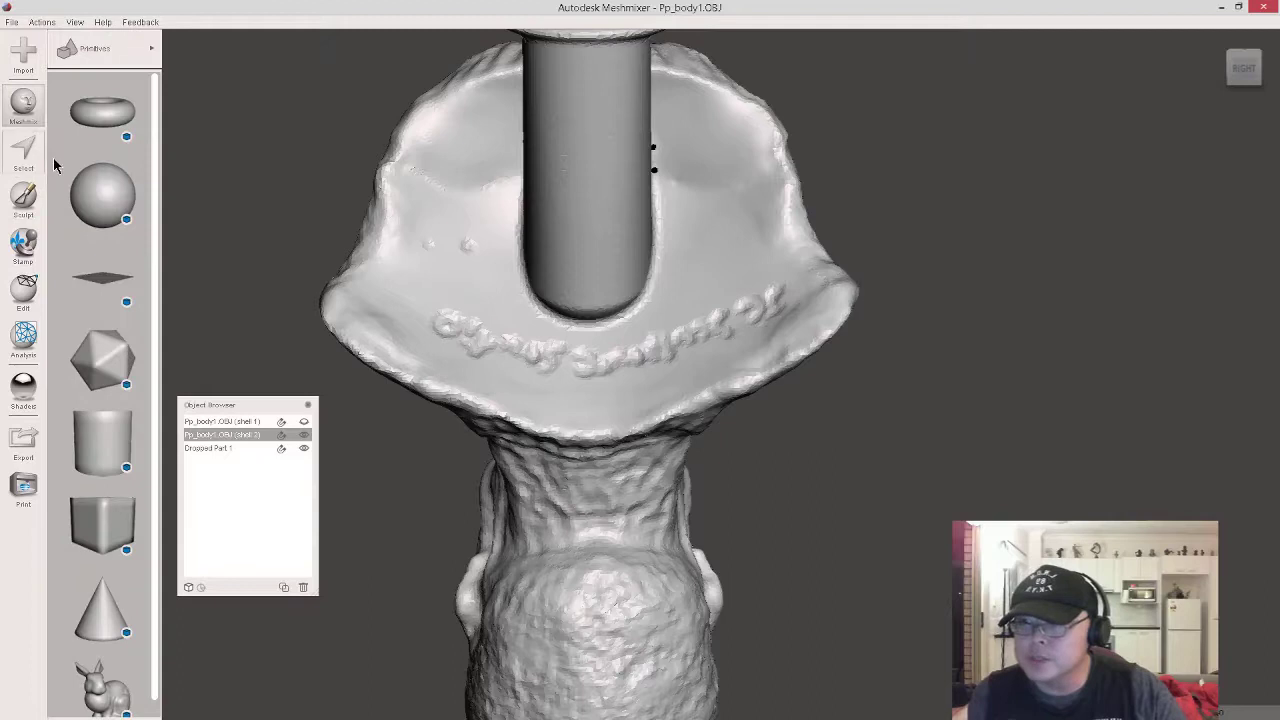
pyautogui.moveTo(110, 442); pyautogui.dragTo(705, 244)
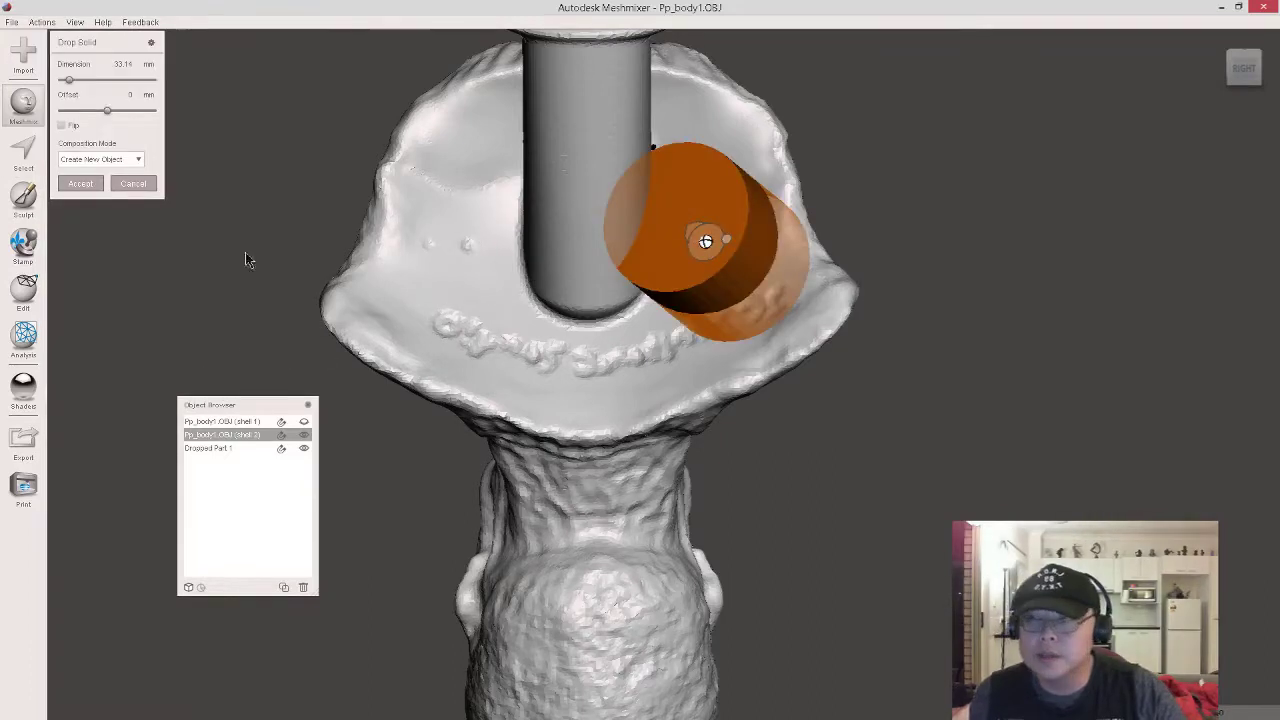
# Keep the Create New Object composition mode, shrink the torso cylinder to about 10.1 mm and shift it slightly towards the raised lettering
pyautogui.click(139, 160)
pyautogui.click(140, 160)
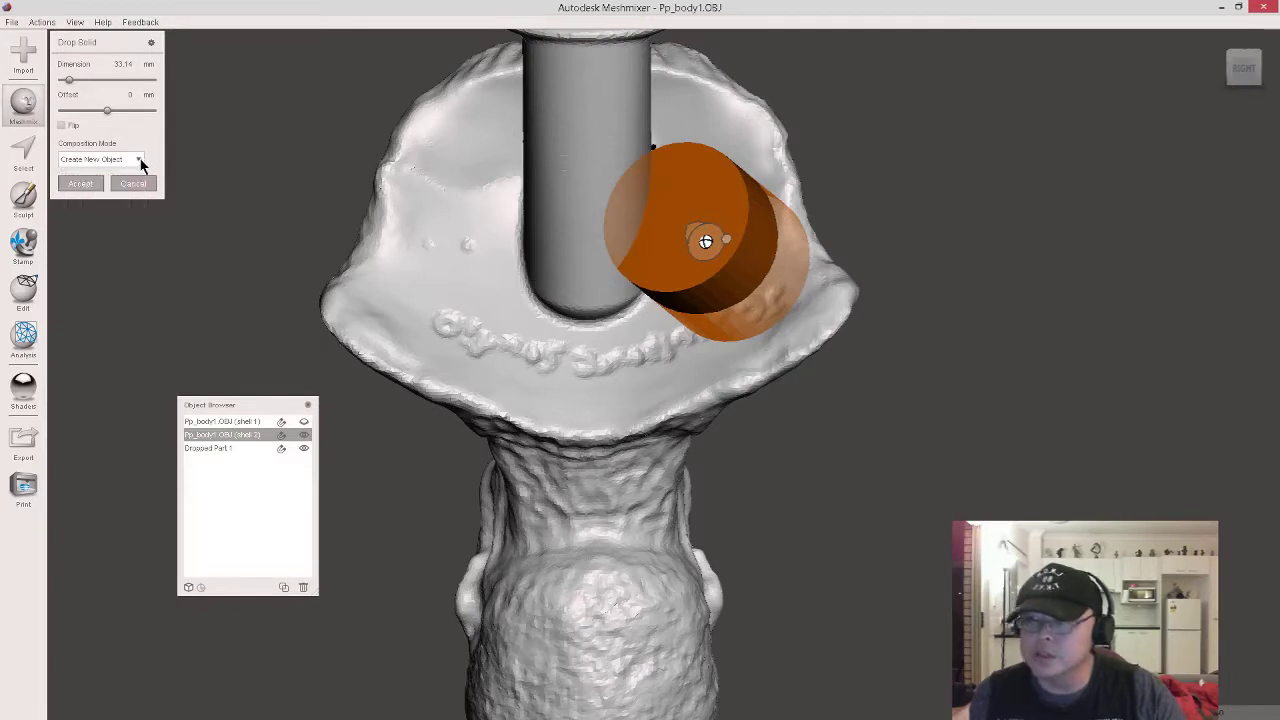
pyautogui.click(140, 163)
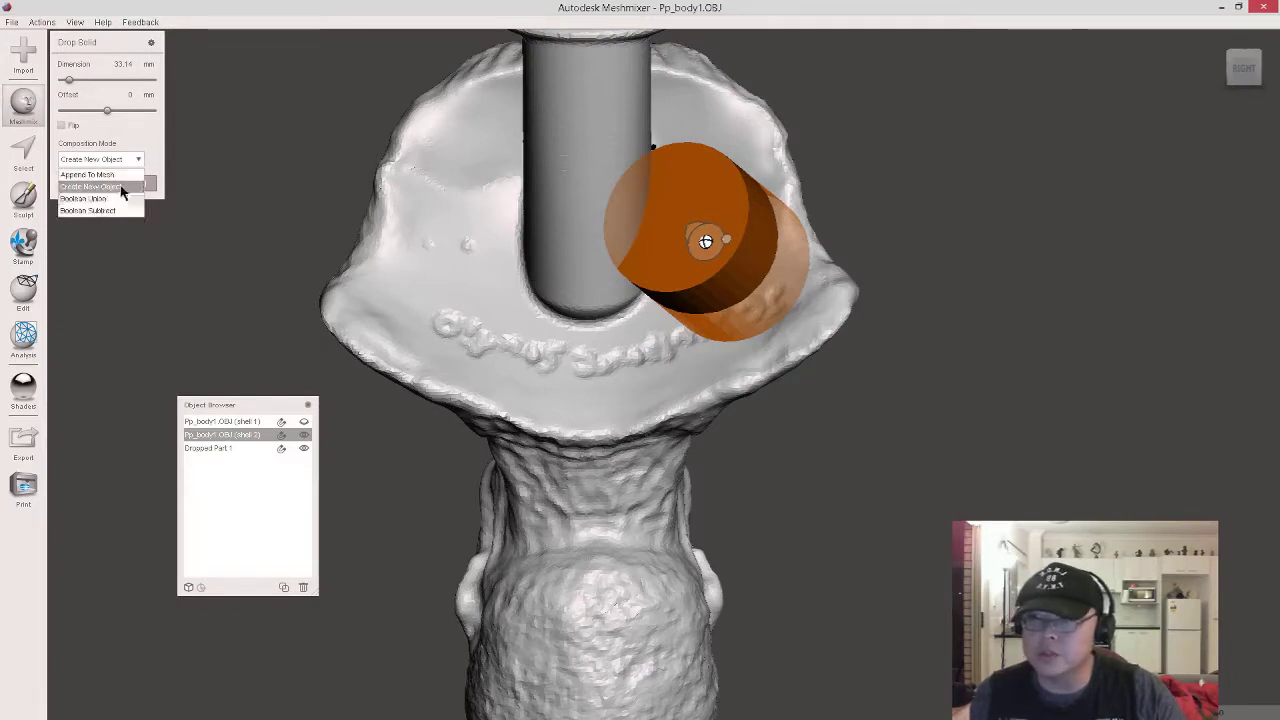
pyautogui.click(140, 160)
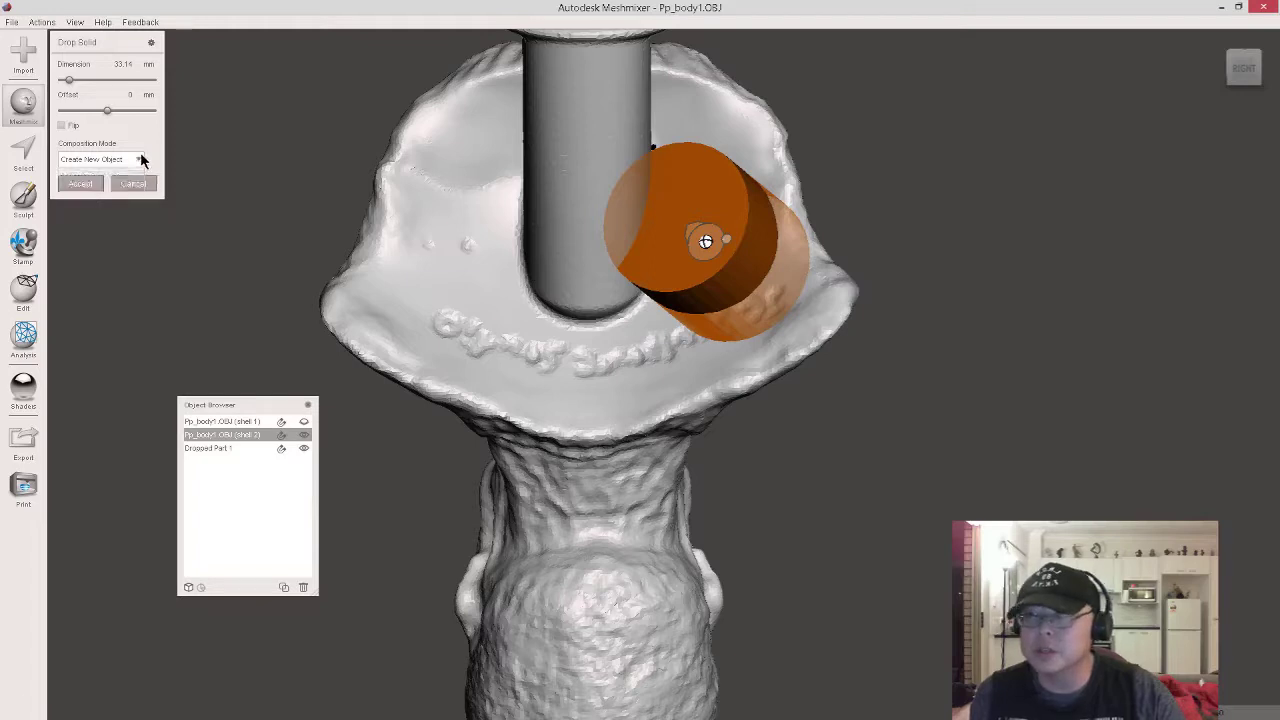
pyautogui.scroll(-8, 705, 240)
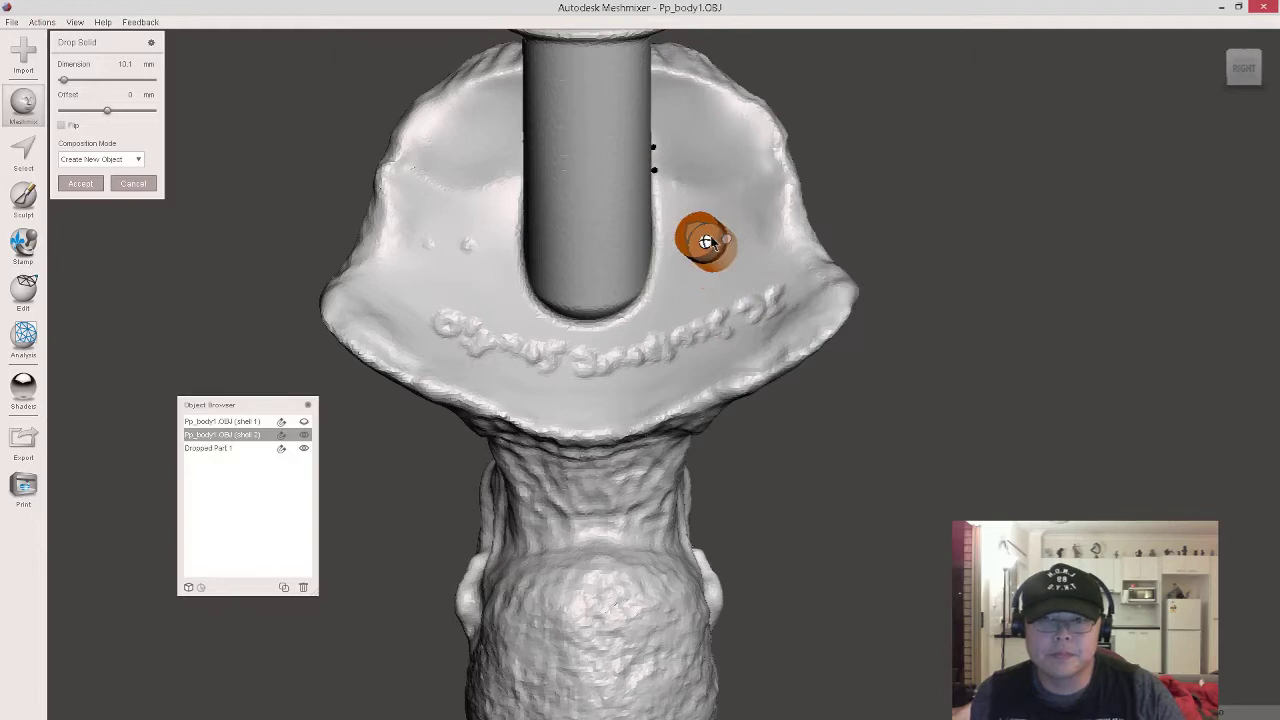
pyautogui.moveTo(704, 245); pyautogui.dragTo(703, 260)
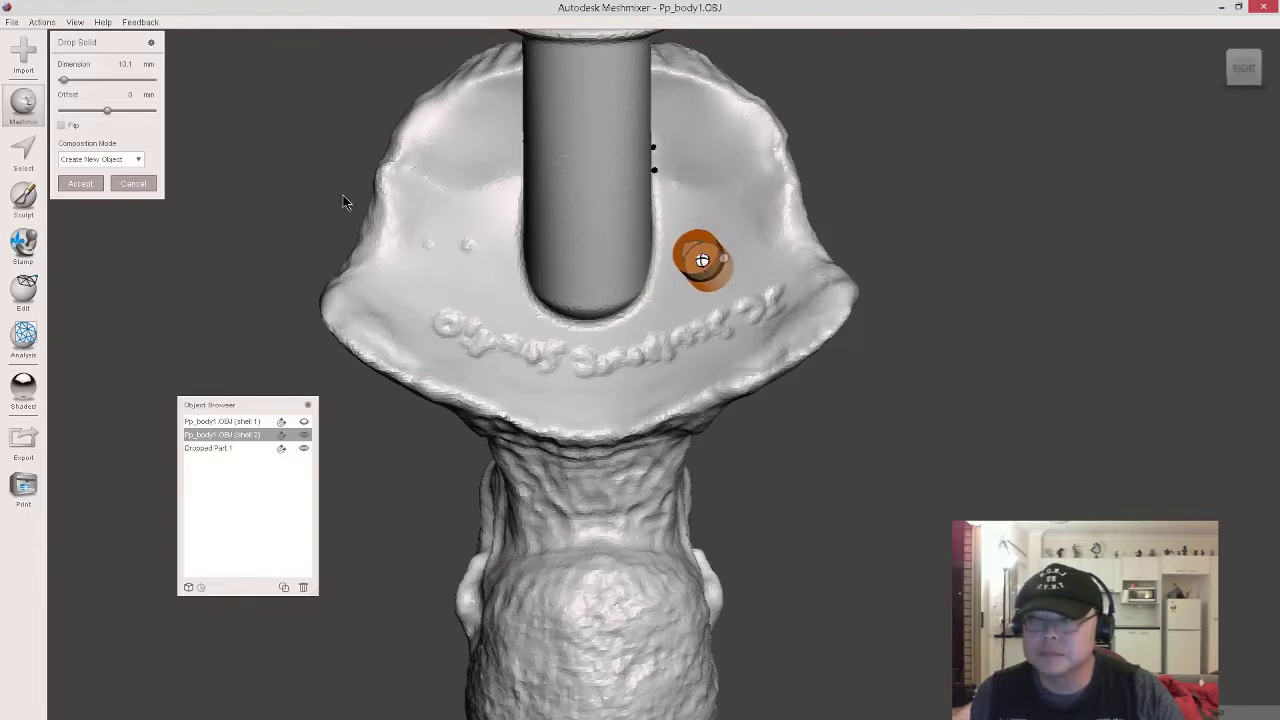
# Offset the torso cylinder about 3.82 mm out of the surface and accept it as a new object
pyautogui.moveTo(426, 164)
pyautogui.mouseDown(button='right')
pyautogui.moveTo(447, 163)
pyautogui.moveTo(433, 141)
pyautogui.mouseUp(button='right')
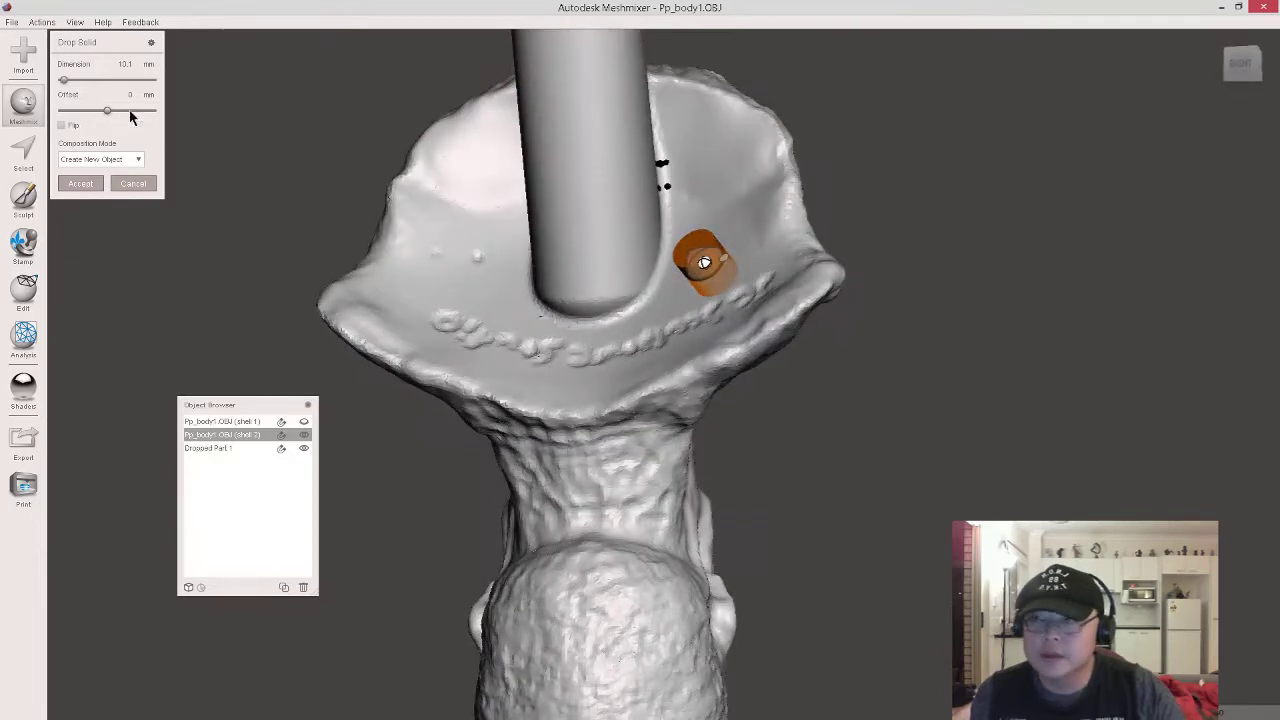
pyautogui.moveTo(106, 110)
pyautogui.mouseDown()
pyautogui.moveTo(93, 111)
pyautogui.moveTo(115, 112)
pyautogui.mouseUp()
pyautogui.moveTo(634, 204); pyautogui.dragTo(463, 233, button='right')
pyautogui.moveTo(116, 111); pyautogui.dragTo(116, 111)
pyautogui.moveTo(452, 235); pyautogui.dragTo(570, 210, button='right')
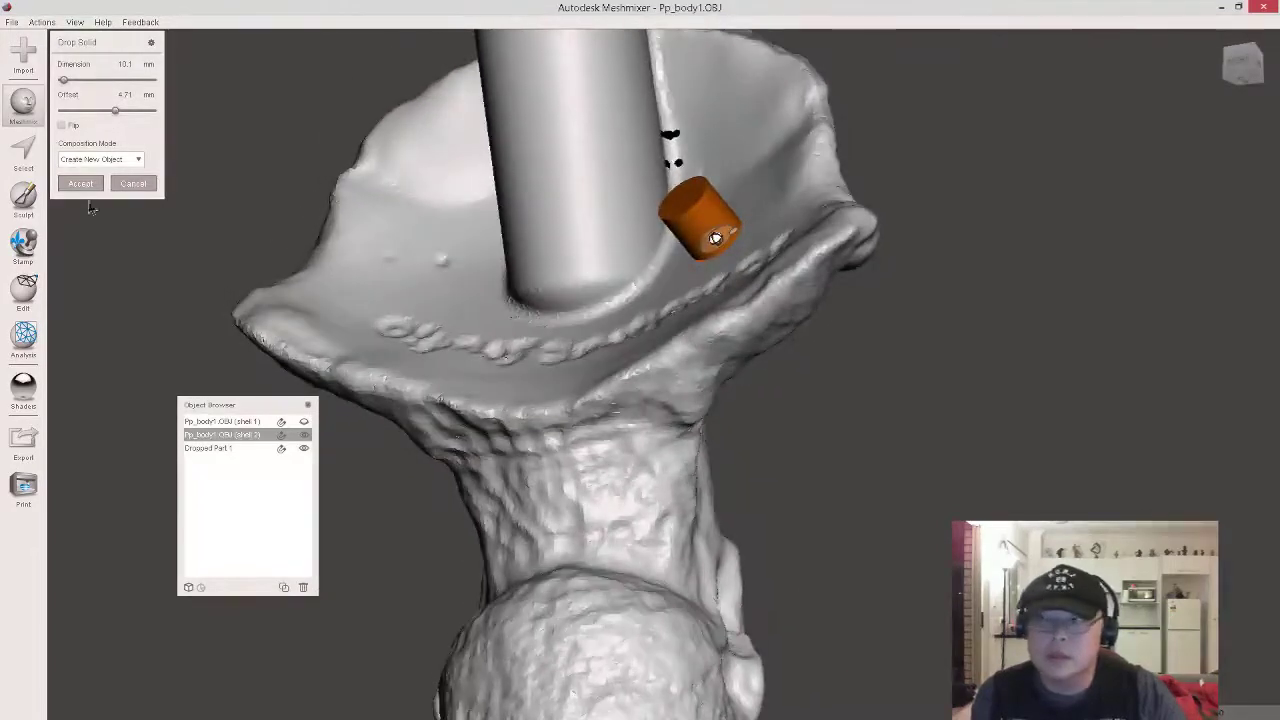
pyautogui.click(114, 111)
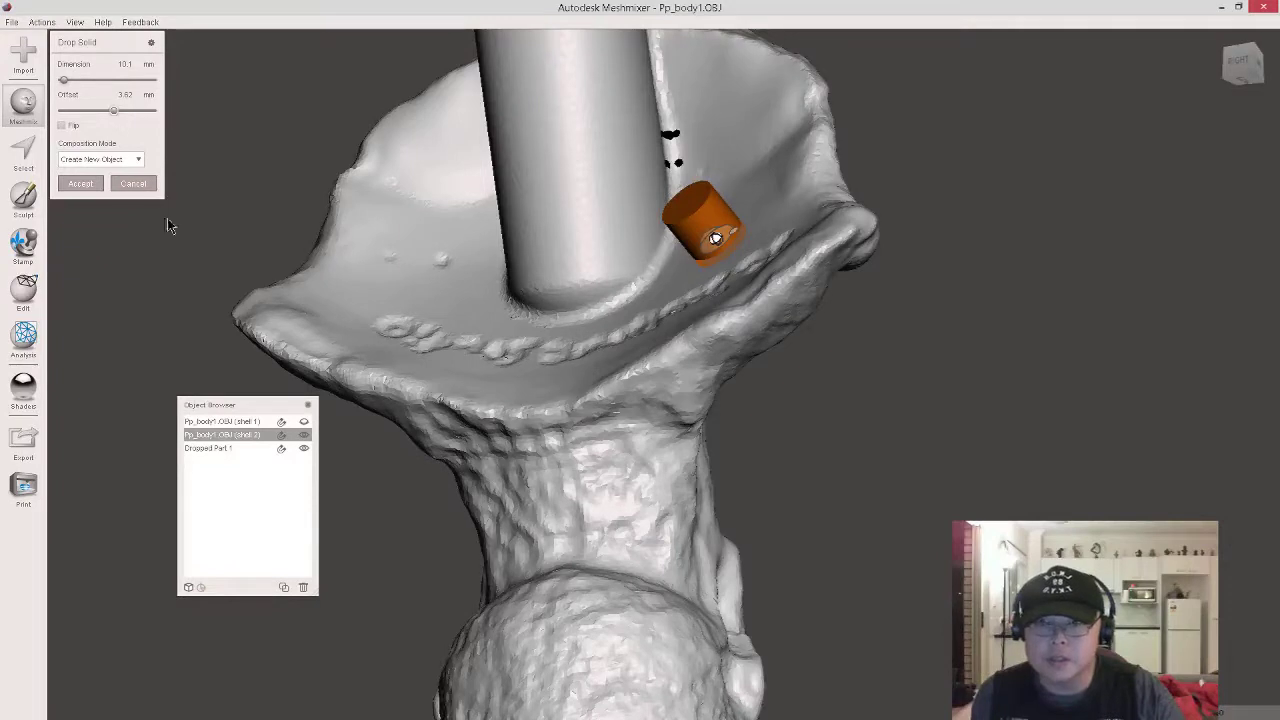
pyautogui.moveTo(167, 226); pyautogui.dragTo(478, 246, button='right')
pyautogui.click(81, 183)
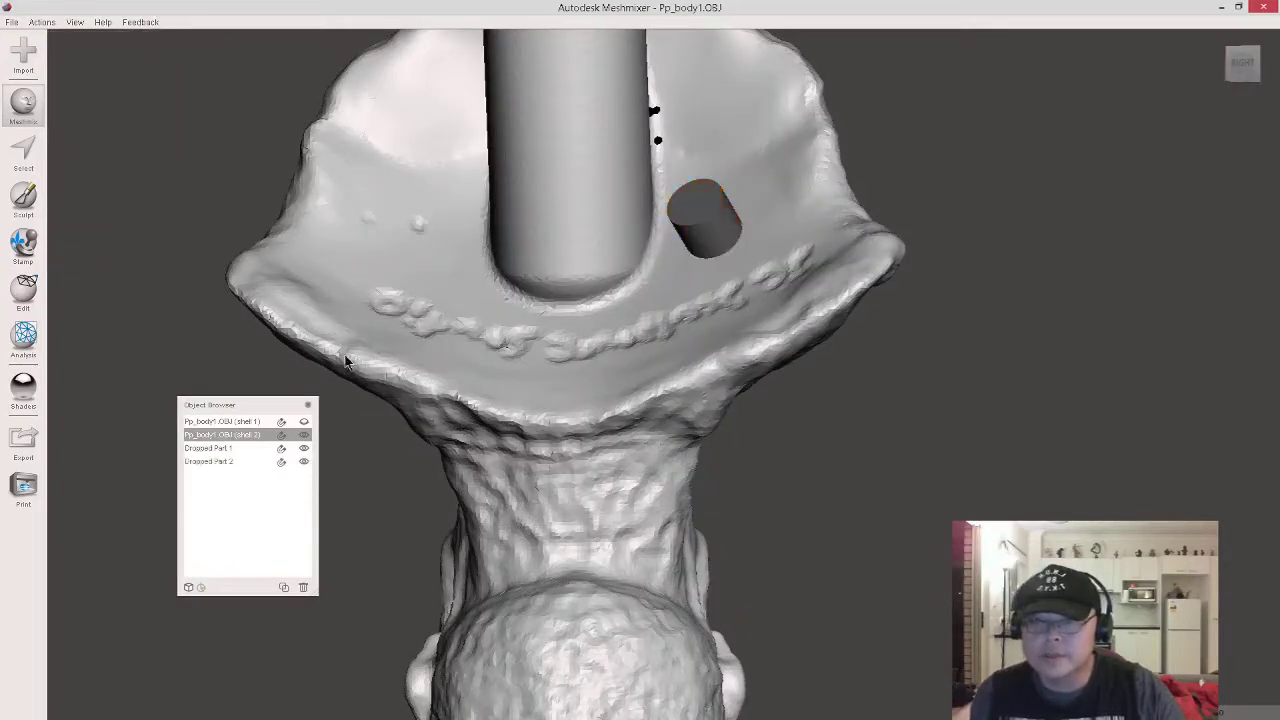
# Add an 11.85 mm cylinder on the opposite side of the support column as a new object, offset about 5.48 mm
pyautogui.keyDown('shift'); pyautogui.click(303, 422); pyautogui.keyUp('shift')
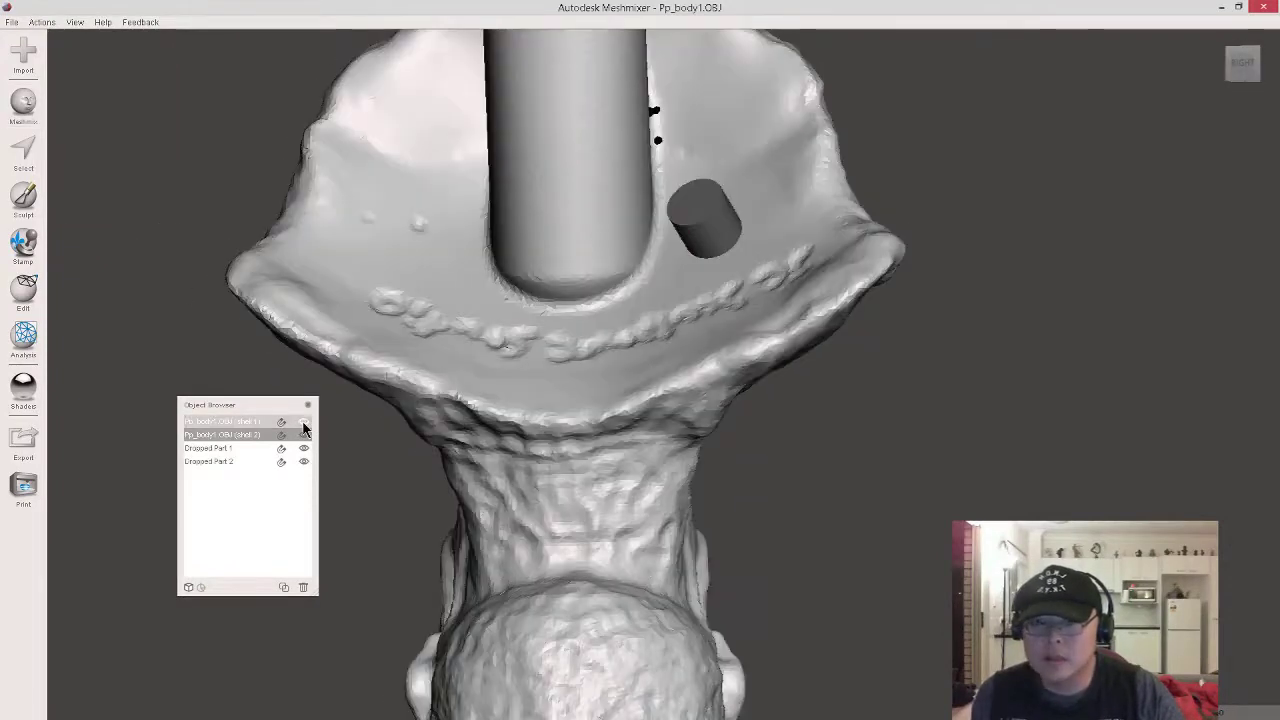
pyautogui.click(23, 103)
pyautogui.moveTo(103, 440); pyautogui.dragTo(440, 299)
pyautogui.moveTo(482, 226); pyautogui.dragTo(487, 308, button='right')
pyautogui.moveTo(370, 227); pyautogui.dragTo(424, 243)
pyautogui.moveTo(421, 266); pyautogui.dragTo(431, 177, button='right')
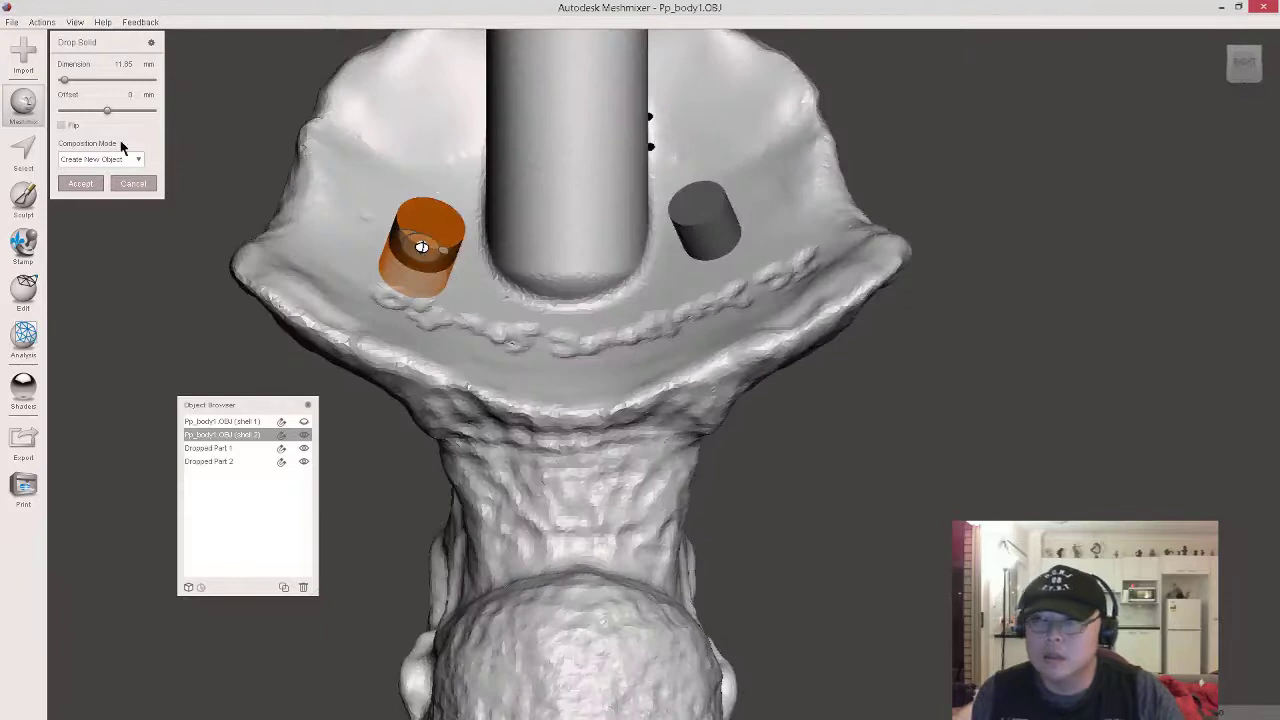
pyautogui.moveTo(107, 110); pyautogui.dragTo(117, 114)
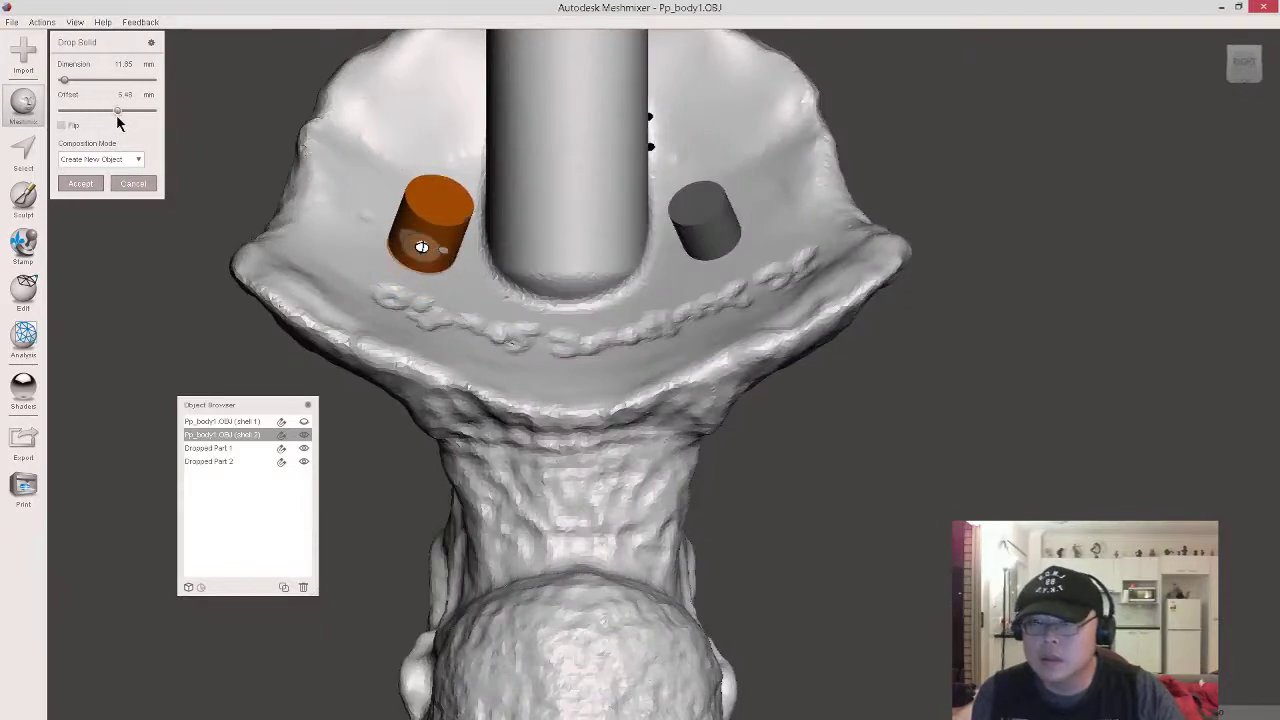
pyautogui.click(90, 184)
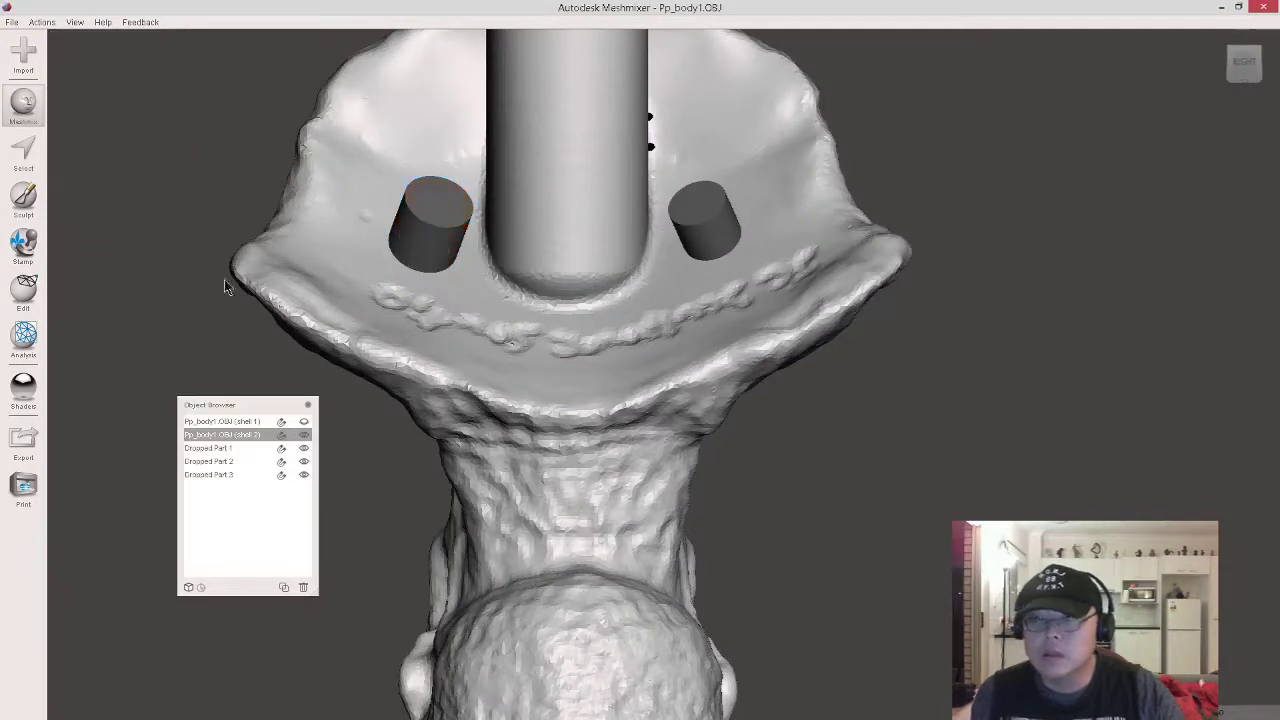
# Show the outer shell to compare it with the torso cylinders, hide it again and make the inner shell active
pyautogui.click(298, 421)
pyautogui.click(301, 423)
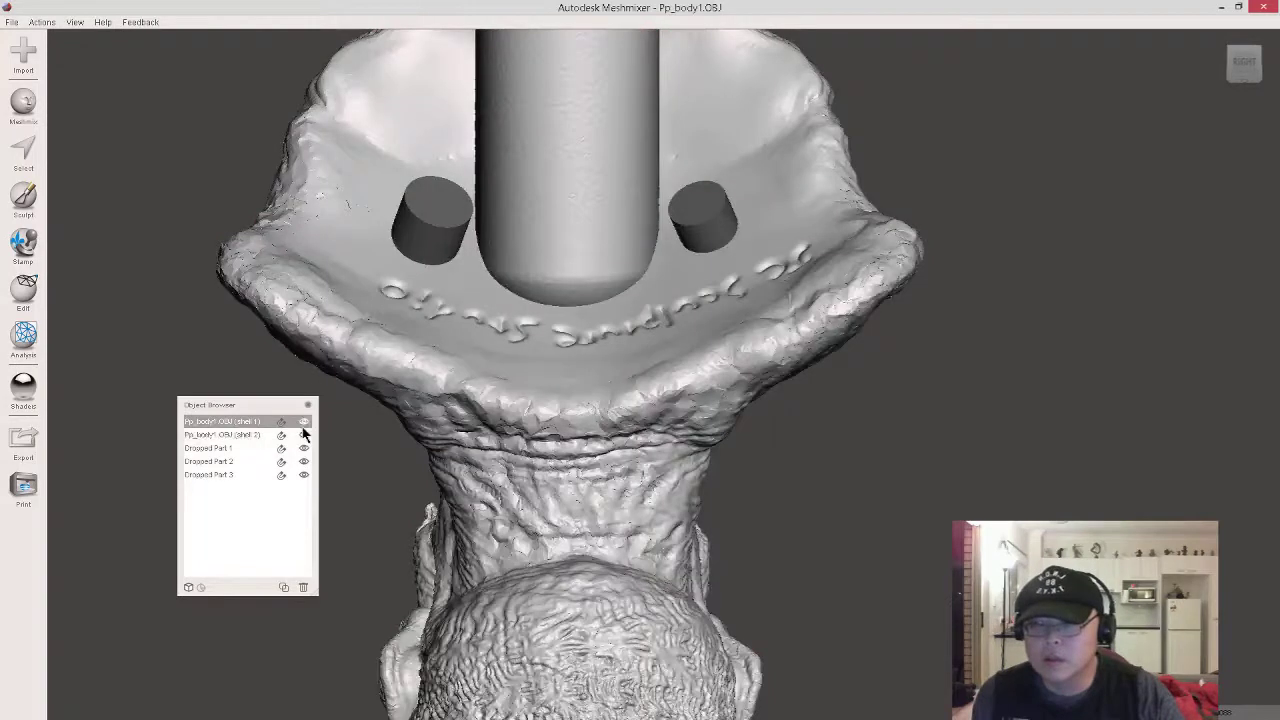
pyautogui.moveTo(508, 339); pyautogui.dragTo(431, 378, button='right')
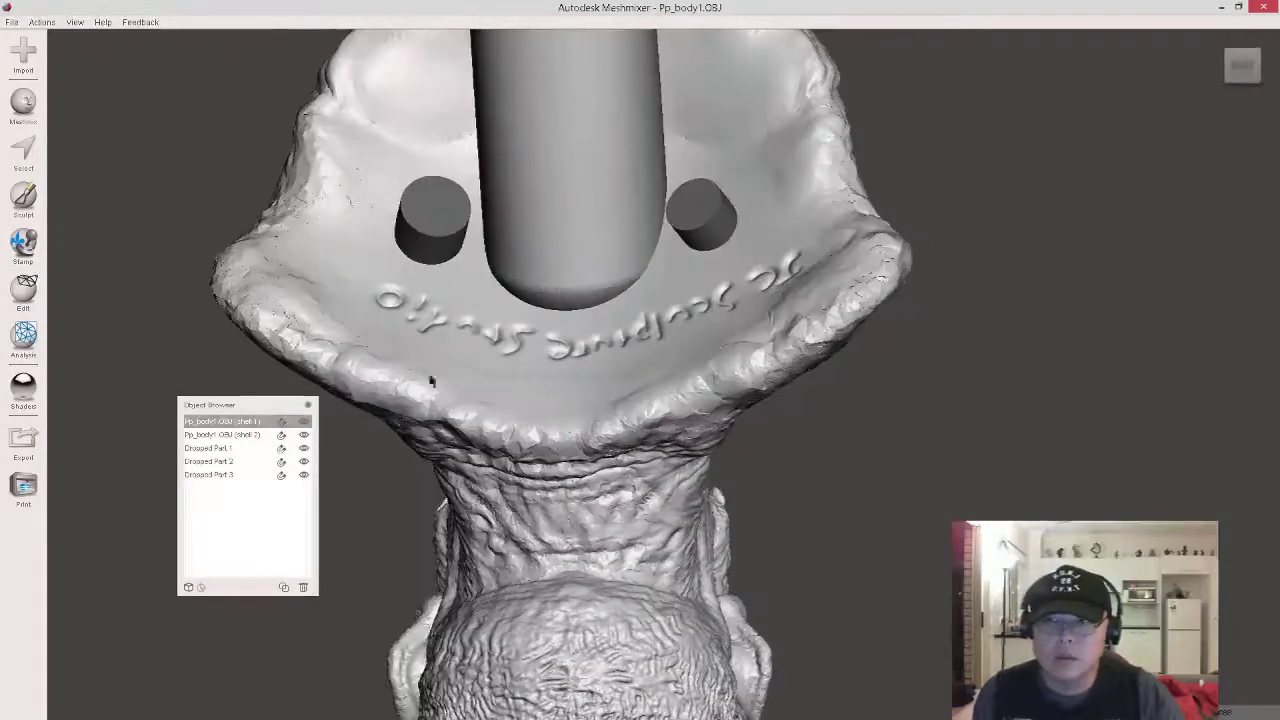
pyautogui.click(304, 421)
pyautogui.click(244, 434)
# Drop a 33.14 mm cylinder at the middle of the support column's flat round end, using the Create New Object composition mode
pyautogui.scroll(-5, 607, 341)
pyautogui.moveTo(604, 341)
pyautogui.mouseDown(button='right')
pyautogui.moveTo(577, 355)
pyautogui.moveTo(610, 341)
pyautogui.mouseUp(button='right')
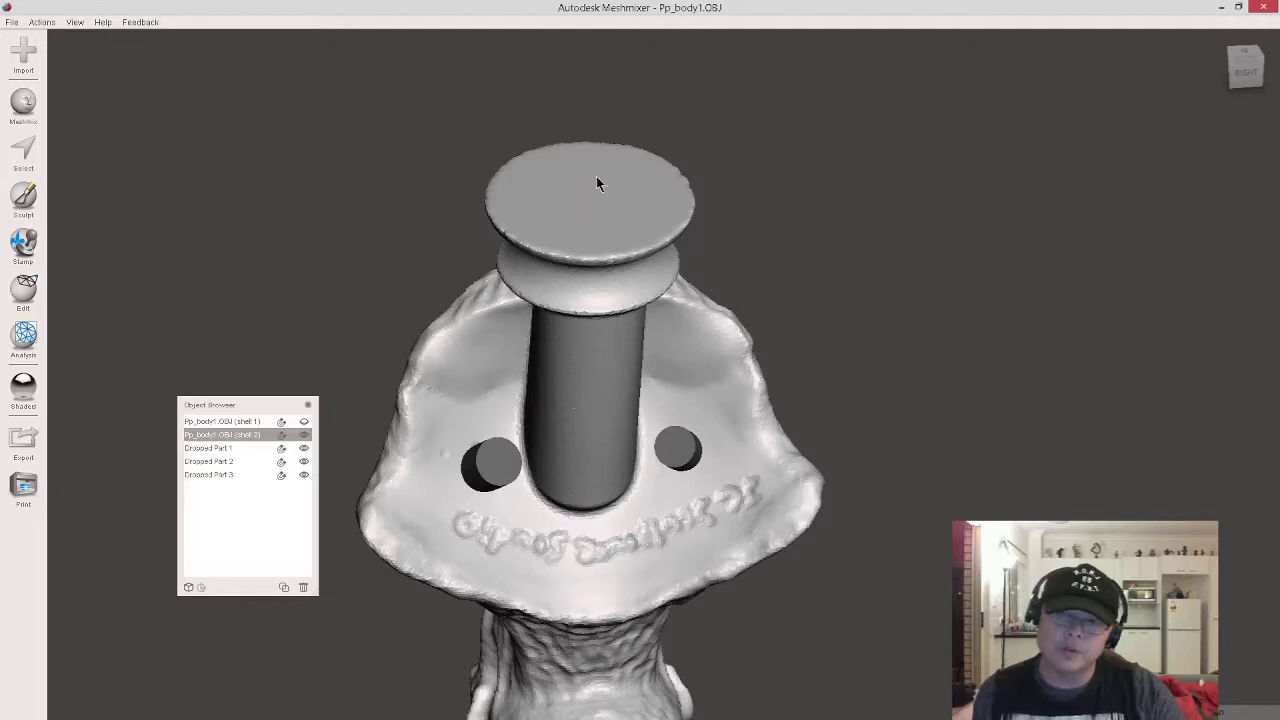
pyautogui.click(23, 103)
pyautogui.moveTo(90, 443); pyautogui.dragTo(574, 194)
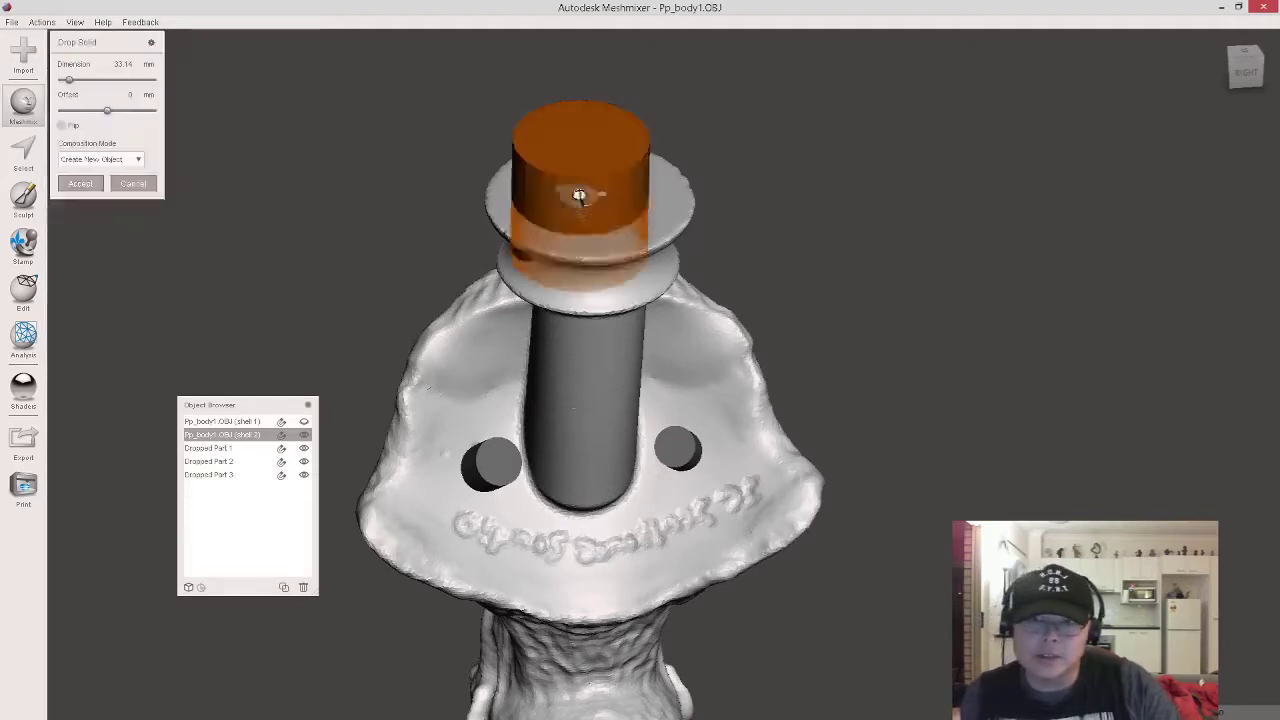
pyautogui.moveTo(574, 192); pyautogui.dragTo(573, 395, button='right')
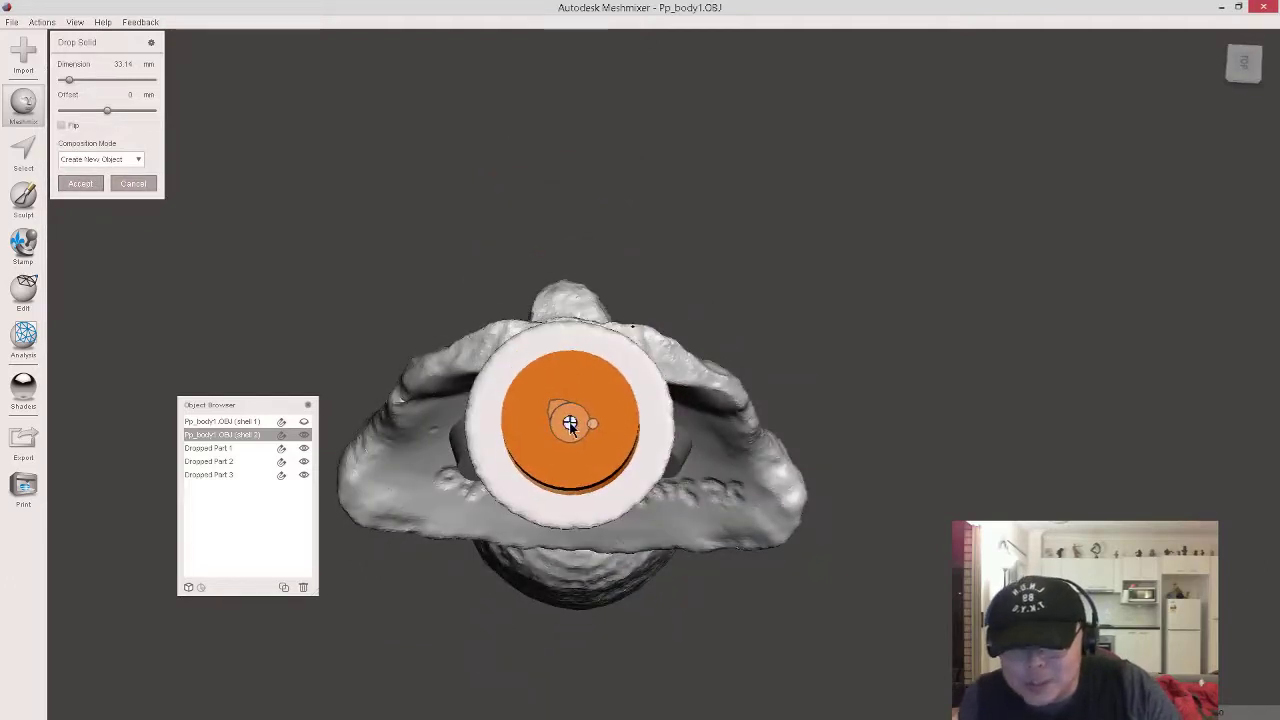
# Offset the column-end cylinder about 13.41 mm outward and accept it as a new object
pyautogui.scroll(2, 565, 423)
pyautogui.moveTo(568, 419); pyautogui.dragTo(603, 364, button='right')
pyautogui.moveTo(113, 113); pyautogui.dragTo(133, 115)
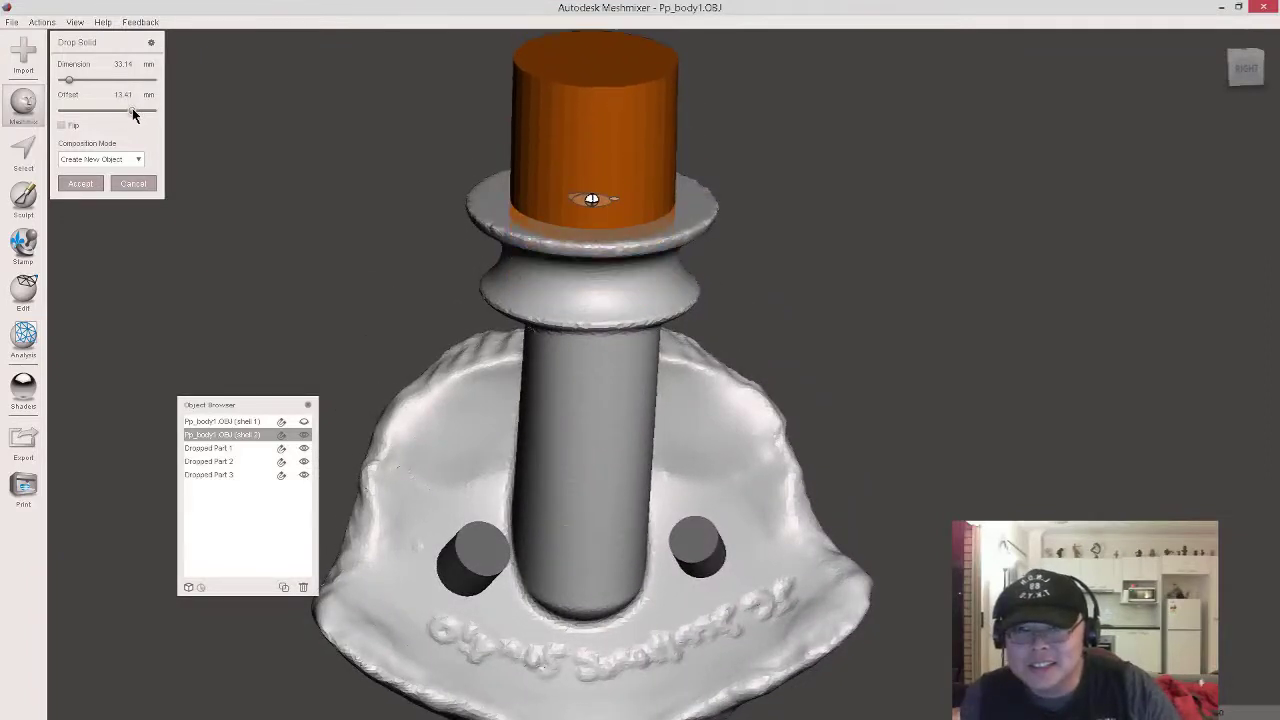
pyautogui.moveTo(509, 264); pyautogui.dragTo(485, 396, button='right')
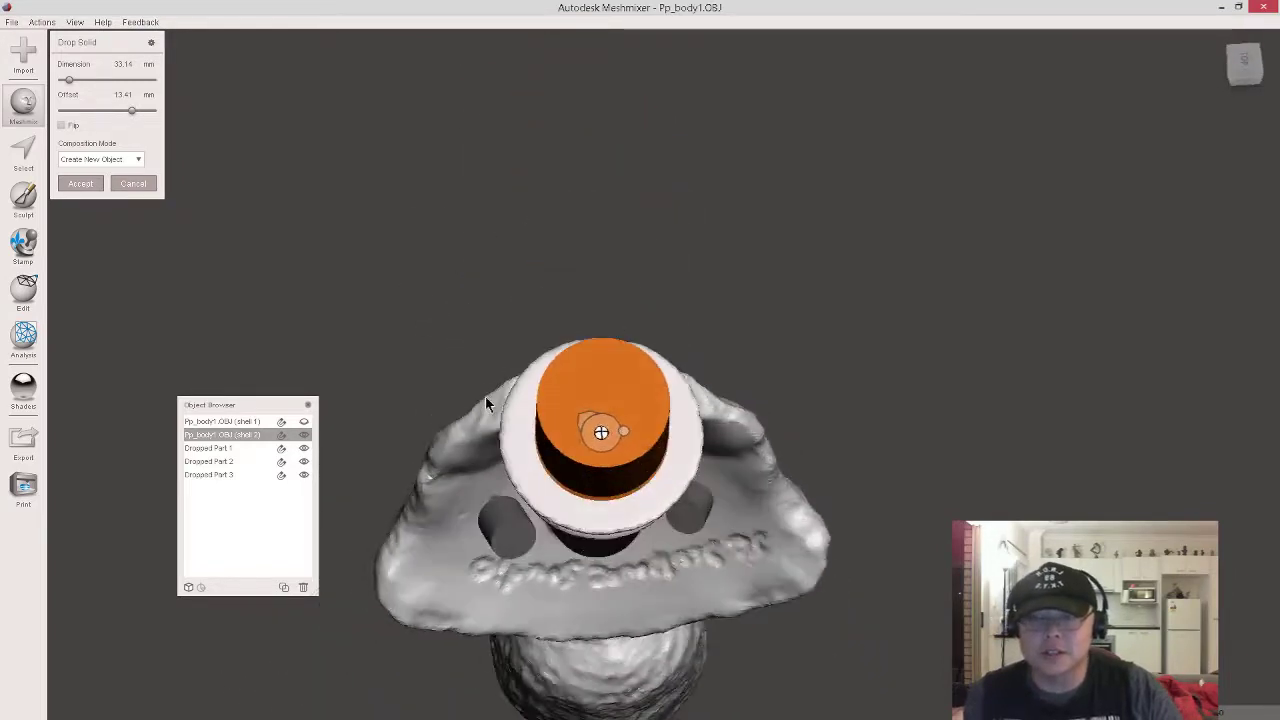
pyautogui.click(80, 183)
# Briefly show the outer shell to check the column-end cylinder against it, and hide the shell again
pyautogui.moveTo(386, 280); pyautogui.dragTo(430, 240, button='right')
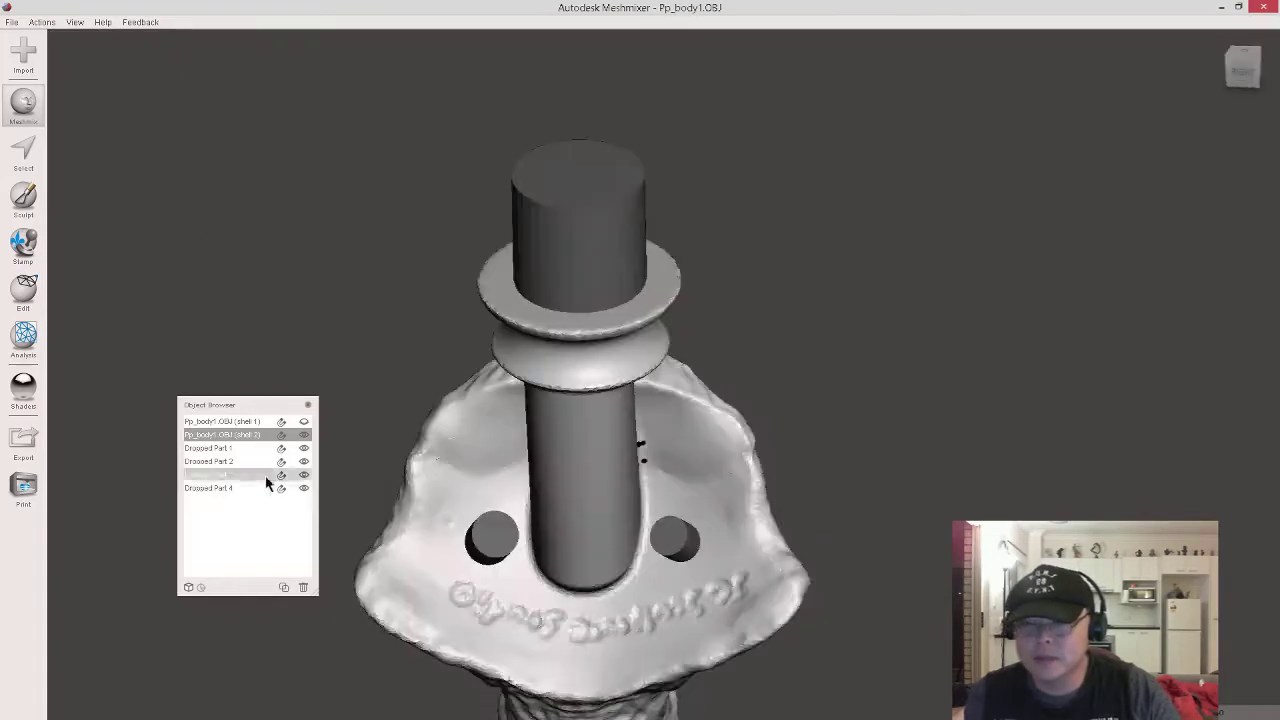
pyautogui.click(305, 422)
pyautogui.click(307, 423)
pyautogui.scroll(-5, 705, 402)
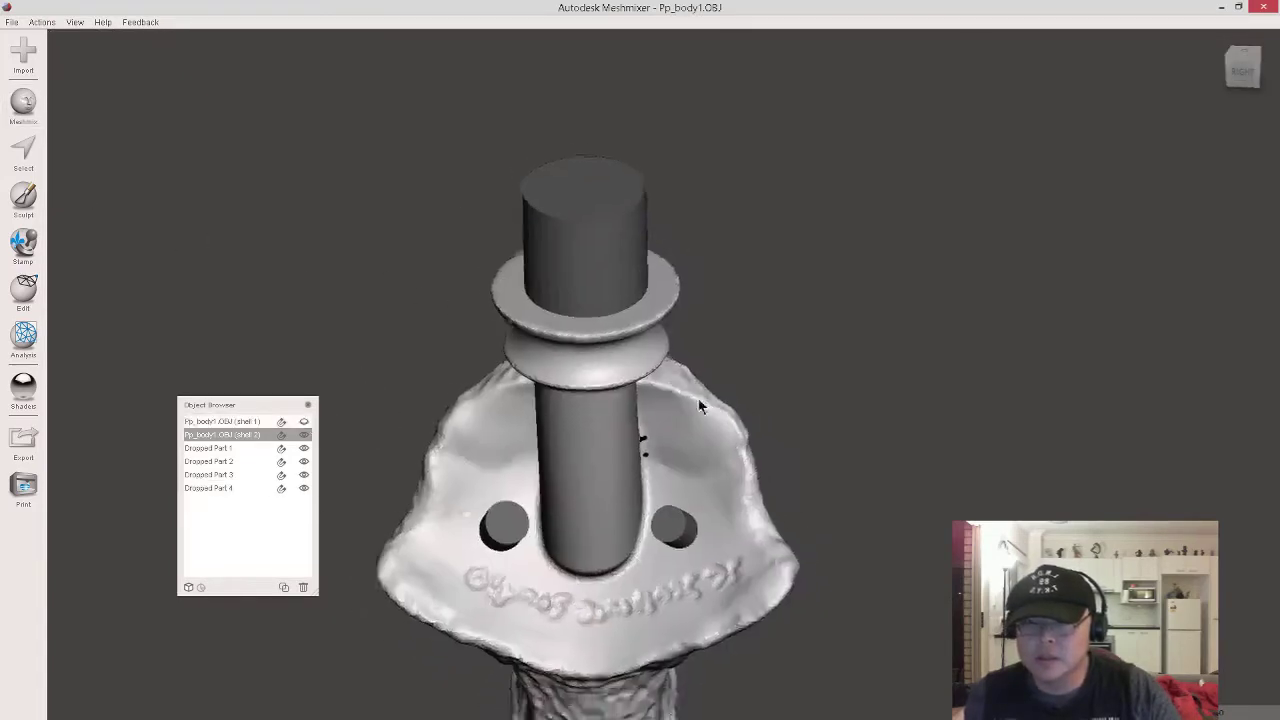
pyautogui.moveTo(624, 412); pyautogui.dragTo(624, 328, button='middle')
pyautogui.moveTo(623, 330); pyautogui.dragTo(610, 291, button='right')
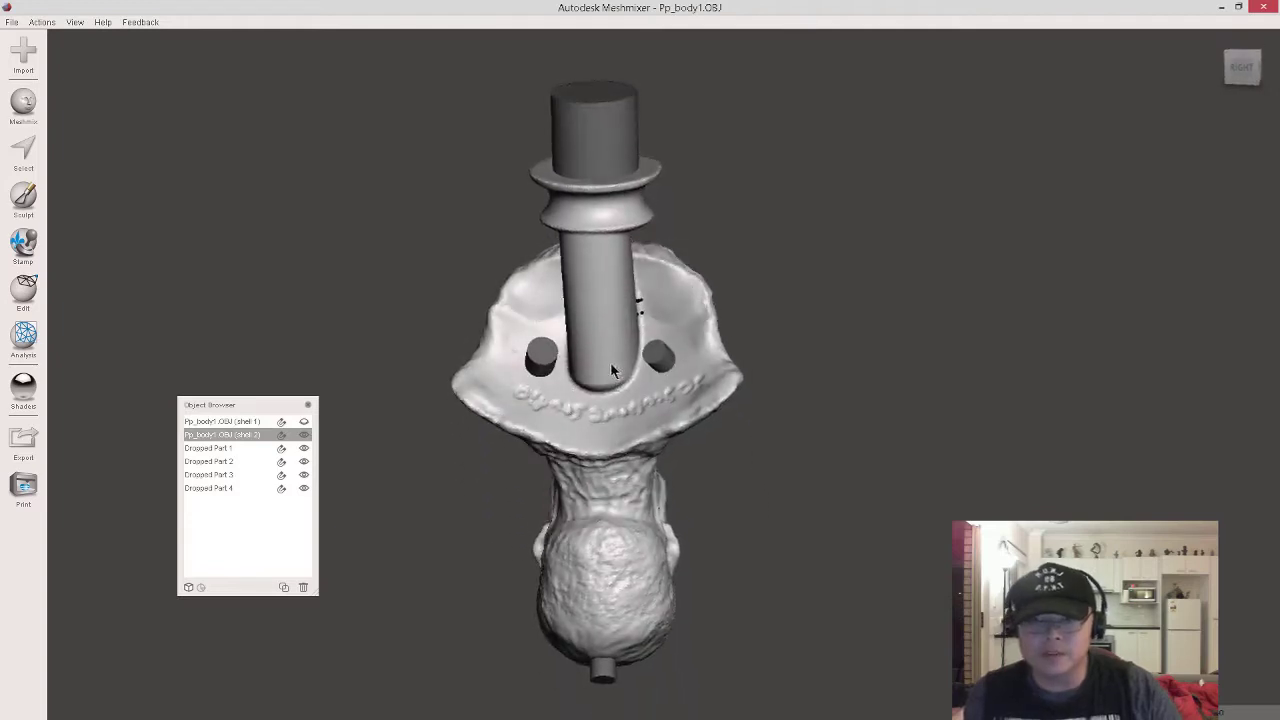
pyautogui.click(543, 368)
pyautogui.keyDown('shift'); pyautogui.click(667, 363); pyautogui.keyUp('shift')
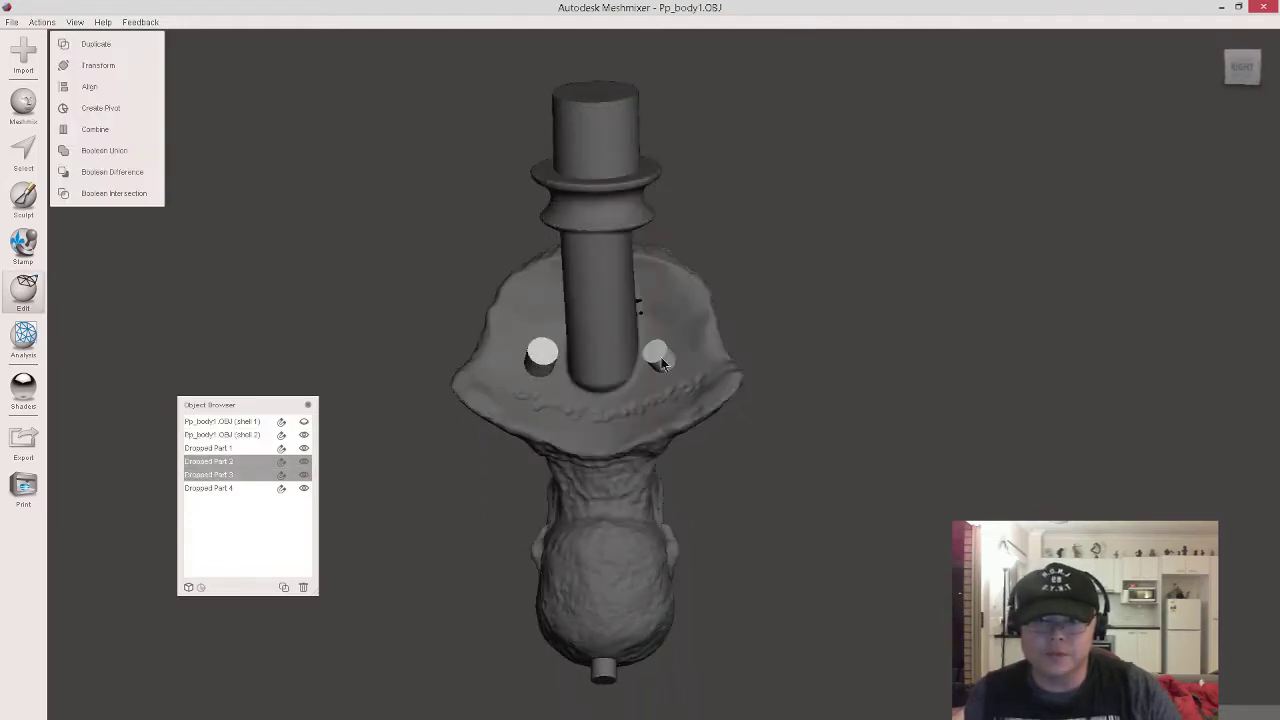
pyautogui.keyDown('shift'); pyautogui.click(626, 176); pyautogui.keyUp('shift')
pyautogui.moveTo(563, 487); pyautogui.dragTo(669, 520, button='right')
pyautogui.keyDown('shift'); pyautogui.click(643, 578); pyautogui.keyUp('shift')
pyautogui.moveTo(645, 578); pyautogui.dragTo(691, 562, button='right')
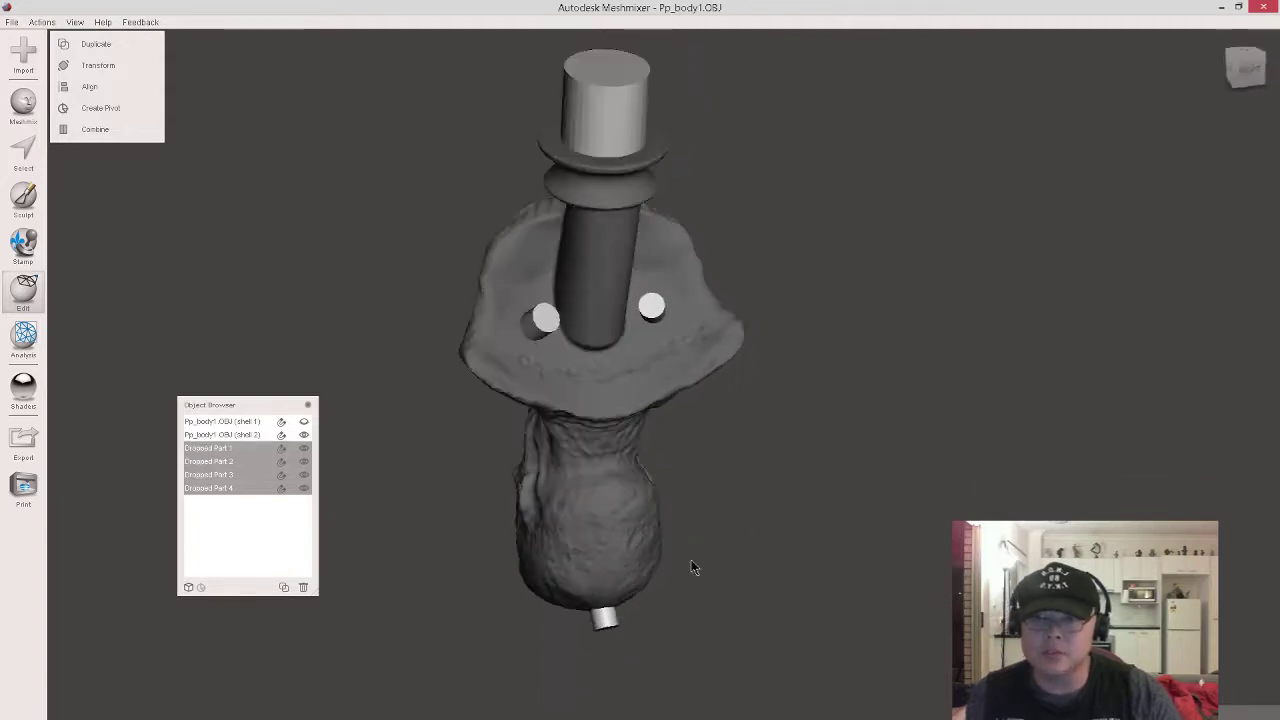
# Combine the two torso cylinders, the column-end cylinder and the head cylinder into a single object
pyautogui.click(540, 333)
pyautogui.keyDown('shift'); pyautogui.click(607, 119); pyautogui.keyUp('shift')
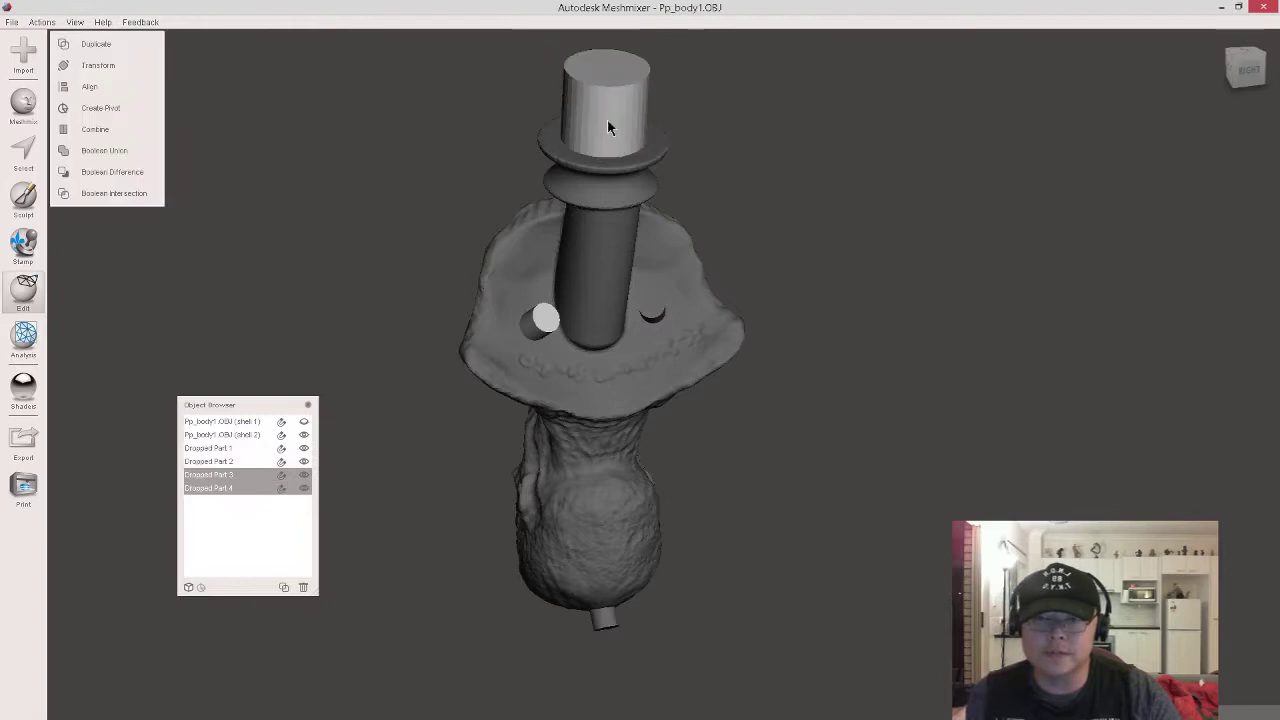
pyautogui.keyDown('shift'); pyautogui.click(651, 312); pyautogui.keyUp('shift')
pyautogui.keyDown('shift'); pyautogui.click(606, 620); pyautogui.keyUp('shift')
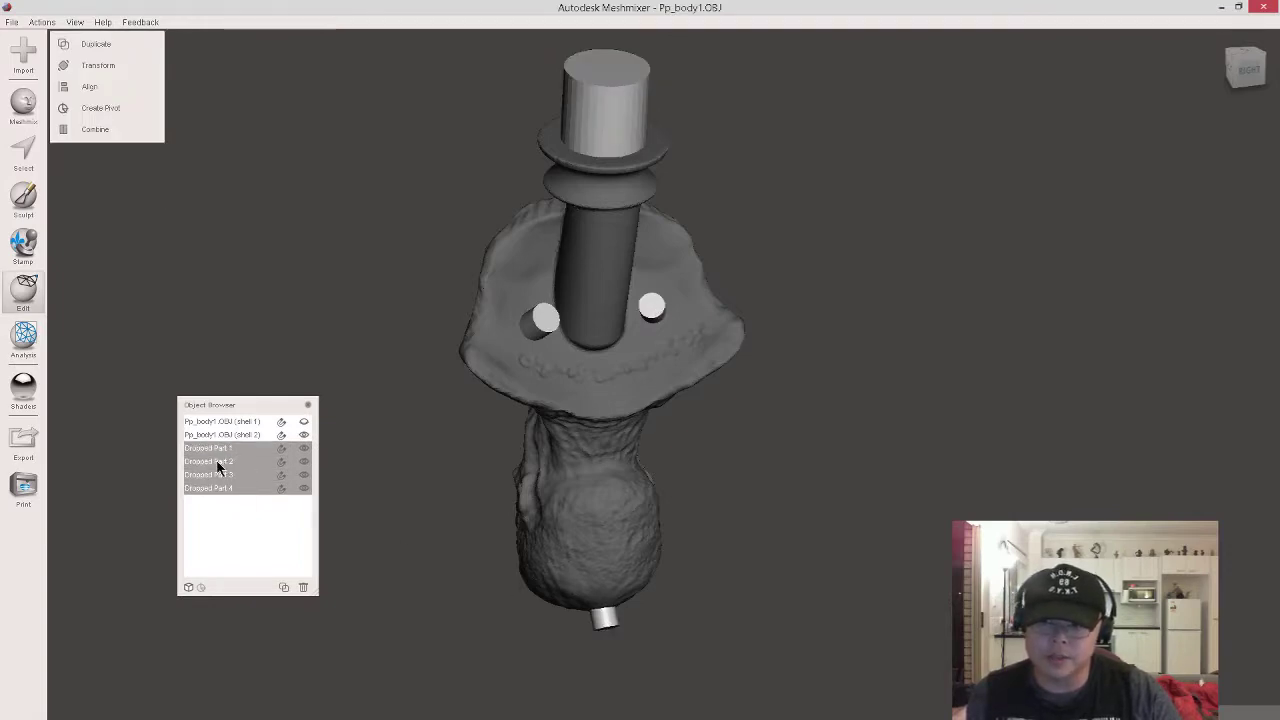
pyautogui.click(120, 128)
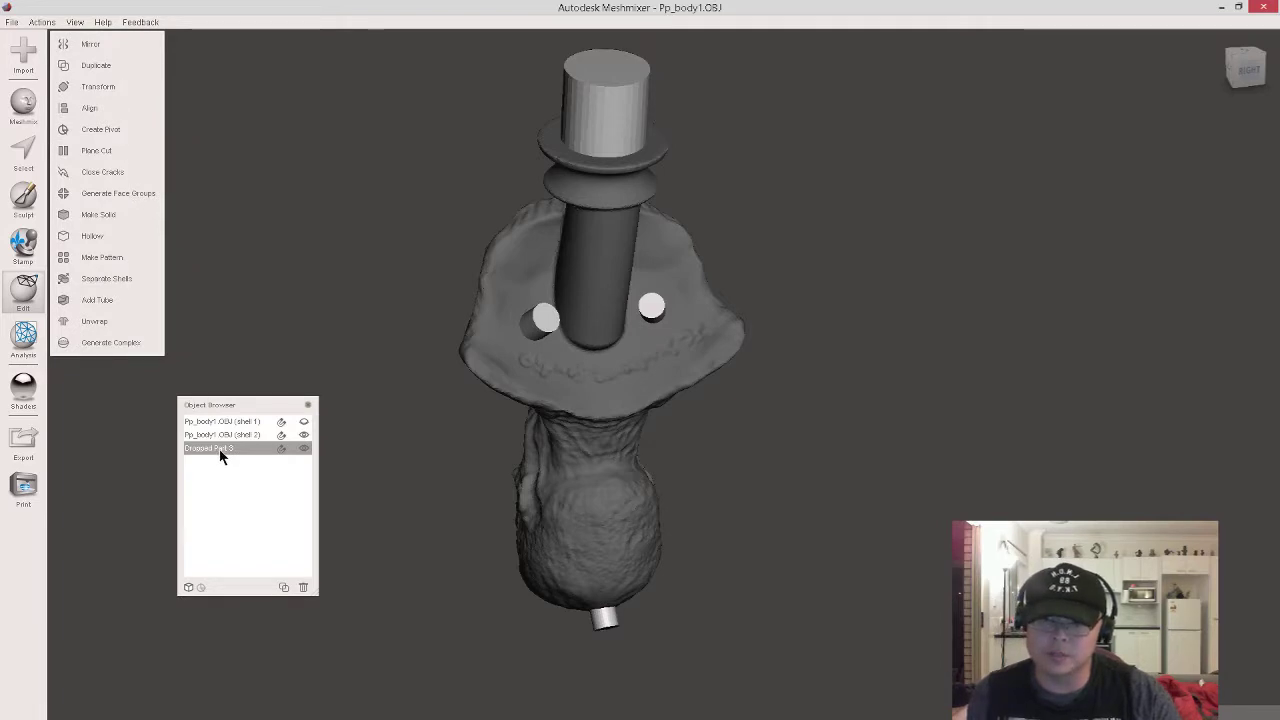
# Set up a Precise Boolean Union of the inner shell with the combined cylinders, with Auto-Reduce Result off and Use Intersection Curves on
pyautogui.moveTo(583, 366); pyautogui.dragTo(650, 258, button='right')
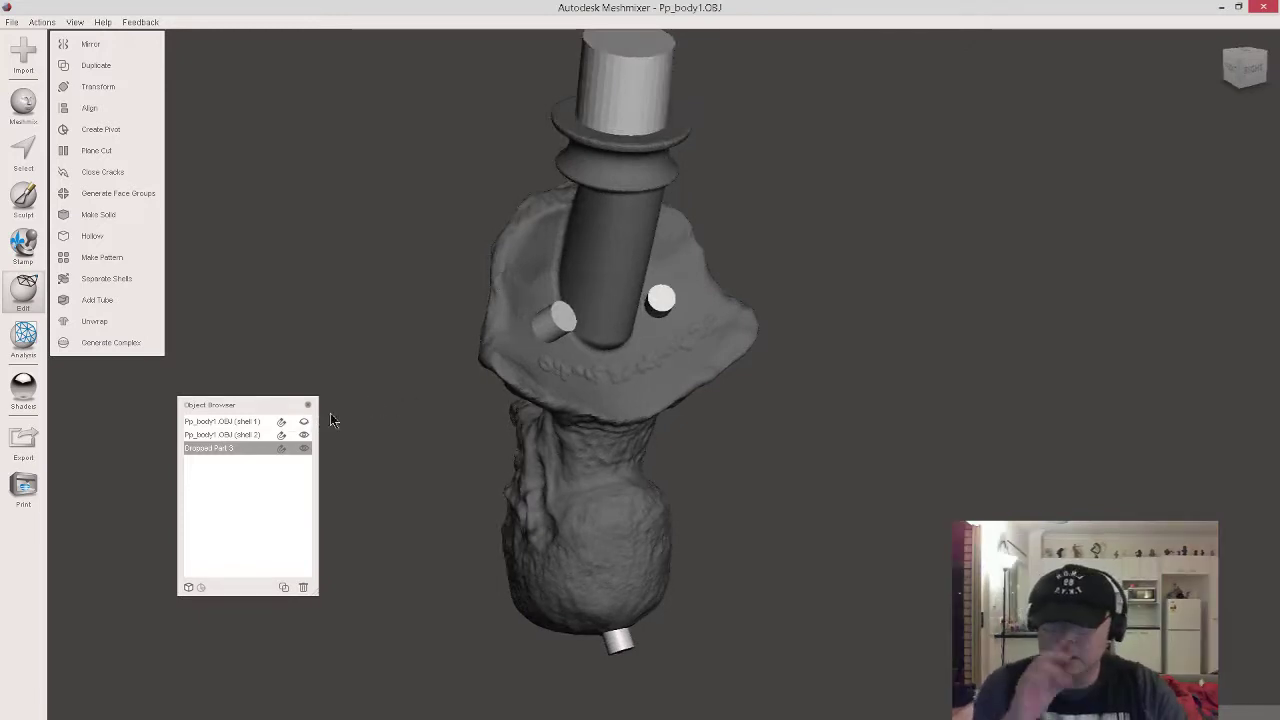
pyautogui.keyDown('shift'); pyautogui.click(236, 436); pyautogui.keyUp('shift')
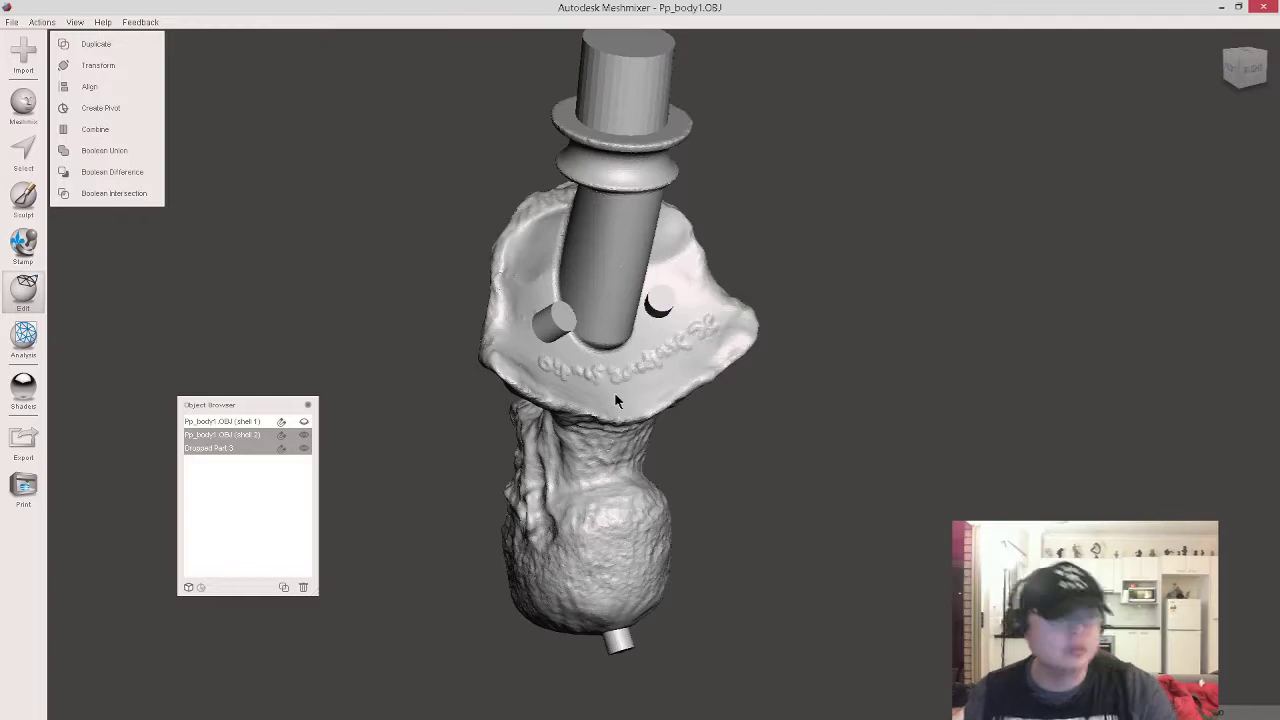
pyautogui.click(237, 437)
pyautogui.keyDown('shift'); pyautogui.click(221, 447); pyautogui.keyUp('shift')
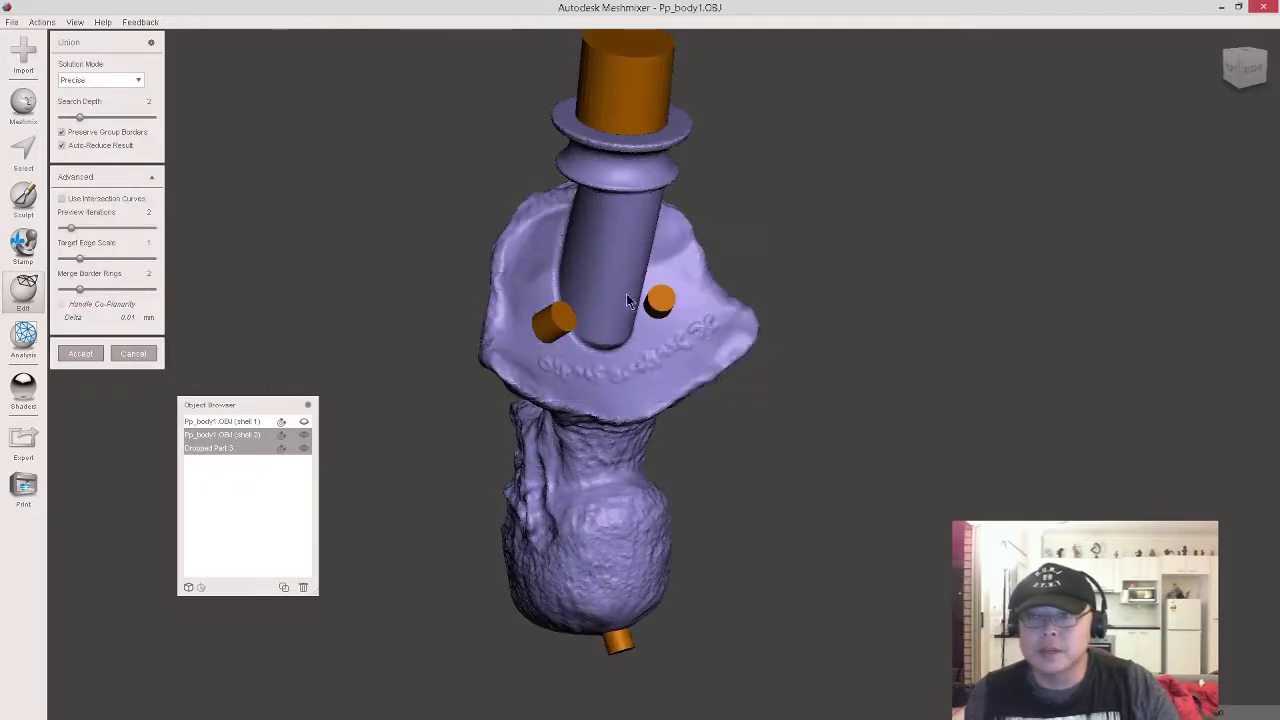
pyautogui.click(61, 146)
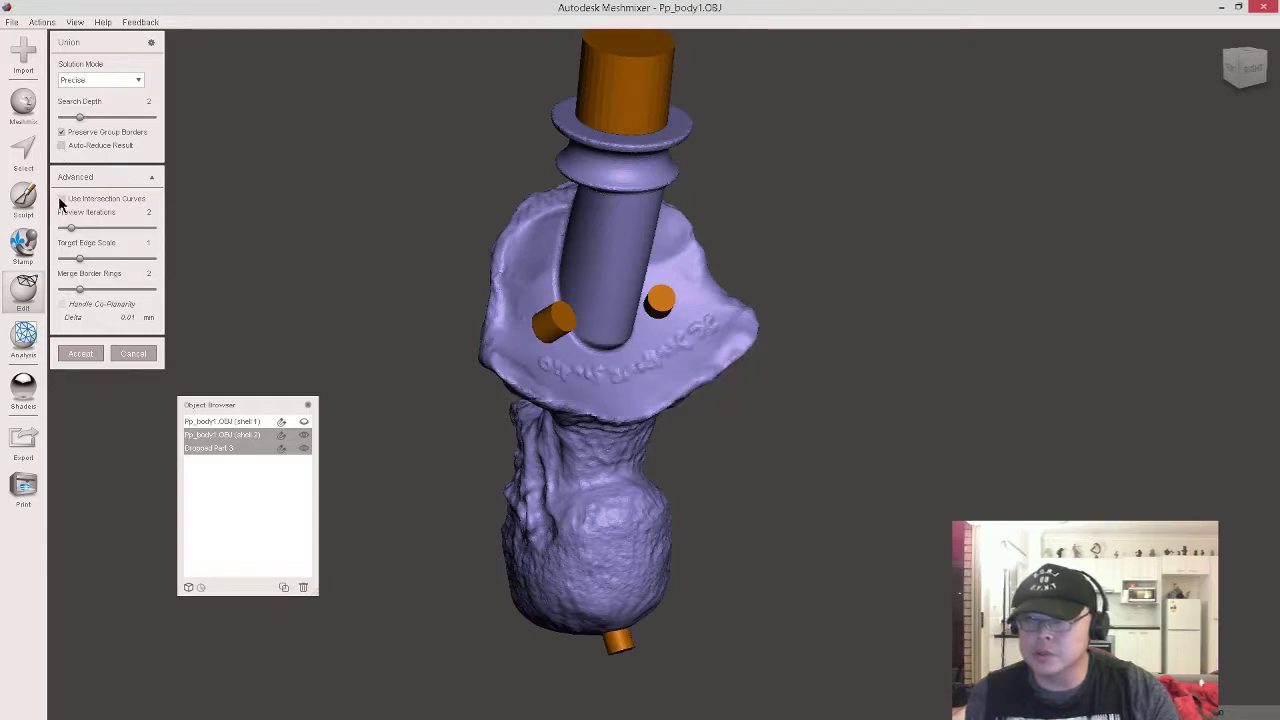
pyautogui.scroll(10, 397, 280)
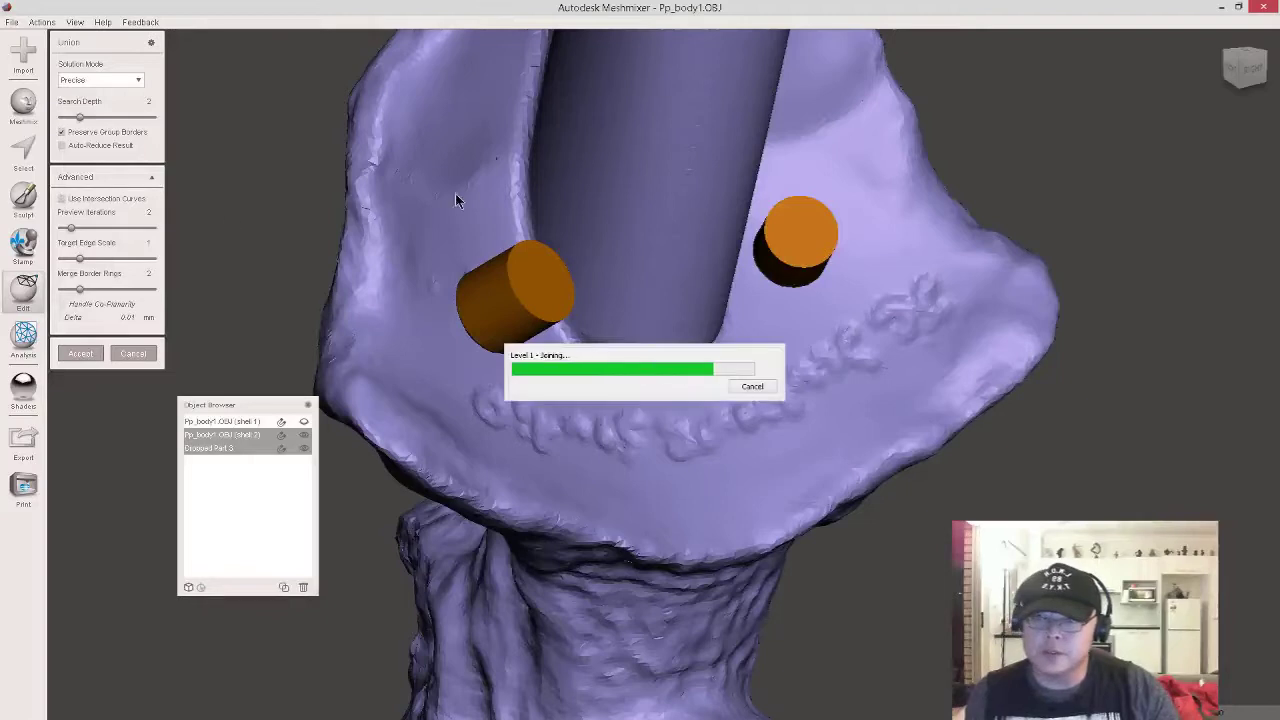
pyautogui.moveTo(467, 258); pyautogui.dragTo(651, 293, button='right')
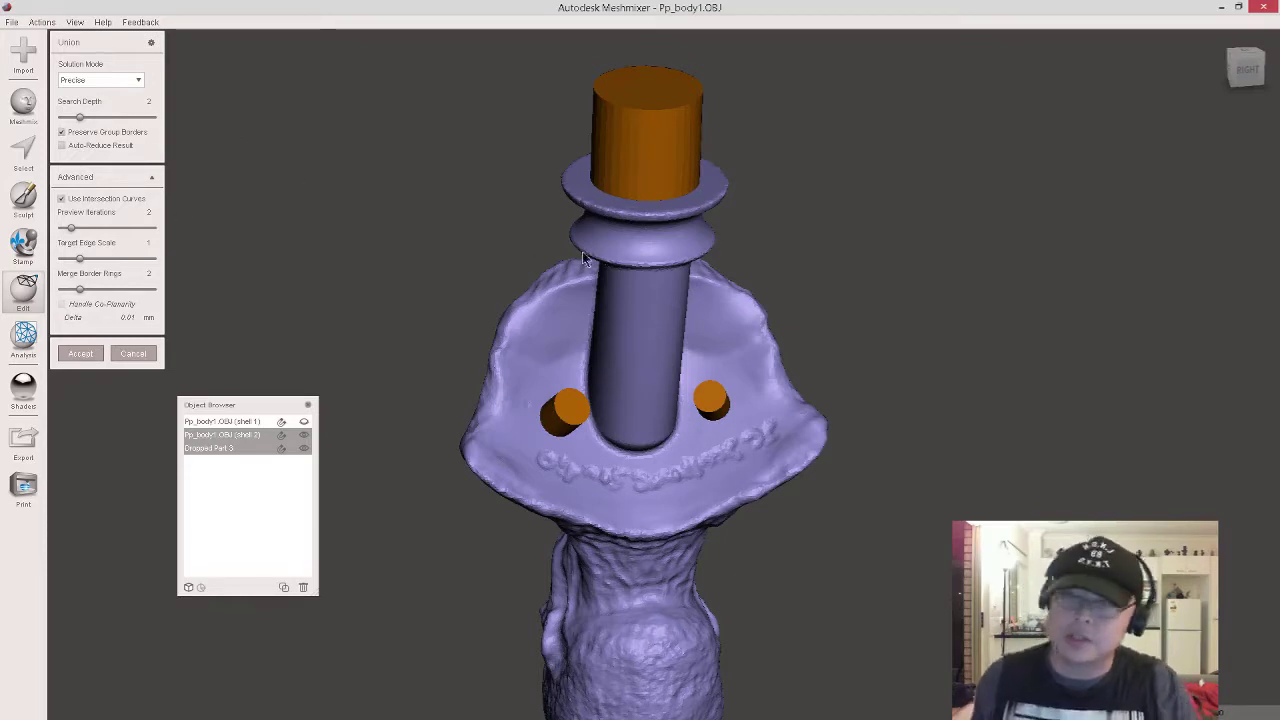
# Inspect the union preview around the column, torso and head cylinders and accept the union
pyautogui.moveTo(565, 326); pyautogui.dragTo(504, 318, button='right')
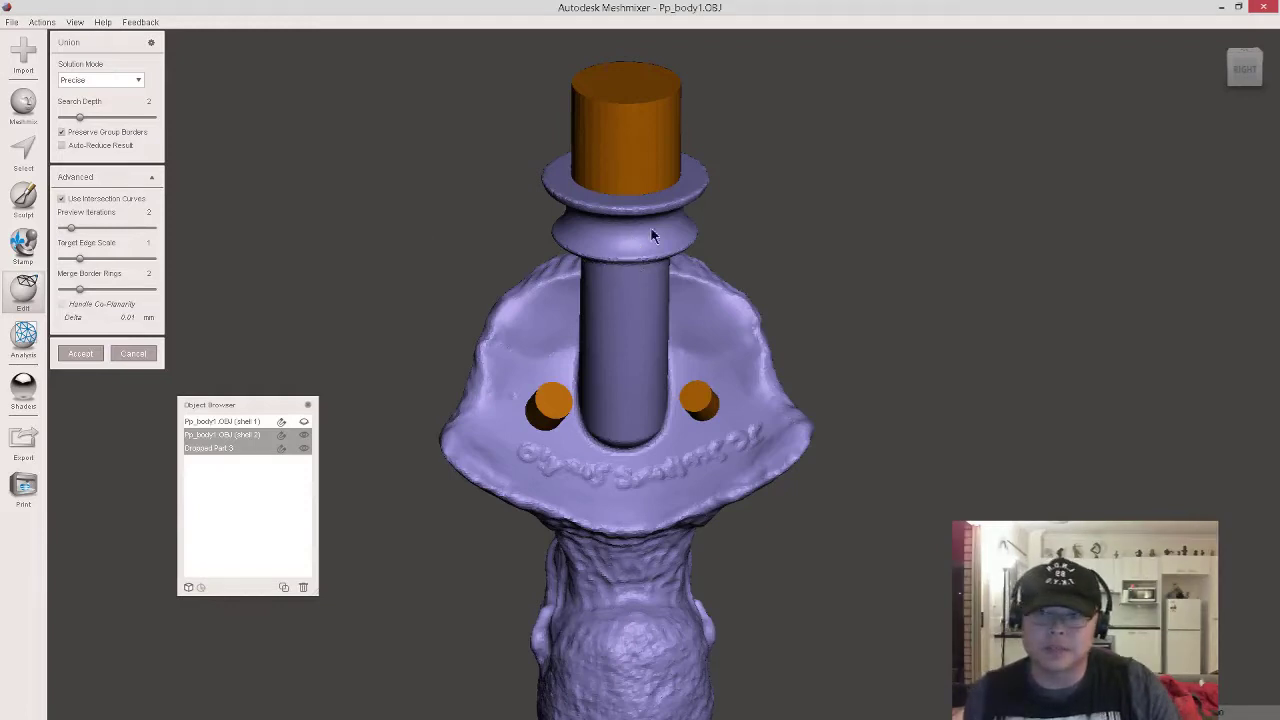
pyautogui.scroll(-2, 666, 331)
pyautogui.moveTo(635, 365); pyautogui.dragTo(714, 366, button='right')
pyautogui.moveTo(635, 386)
pyautogui.mouseDown(button='right')
pyautogui.moveTo(608, 401)
pyautogui.moveTo(688, 376)
pyautogui.moveTo(608, 386)
pyautogui.moveTo(640, 381)
pyautogui.moveTo(636, 362)
pyautogui.moveTo(633, 383)
pyautogui.mouseUp(button='right')
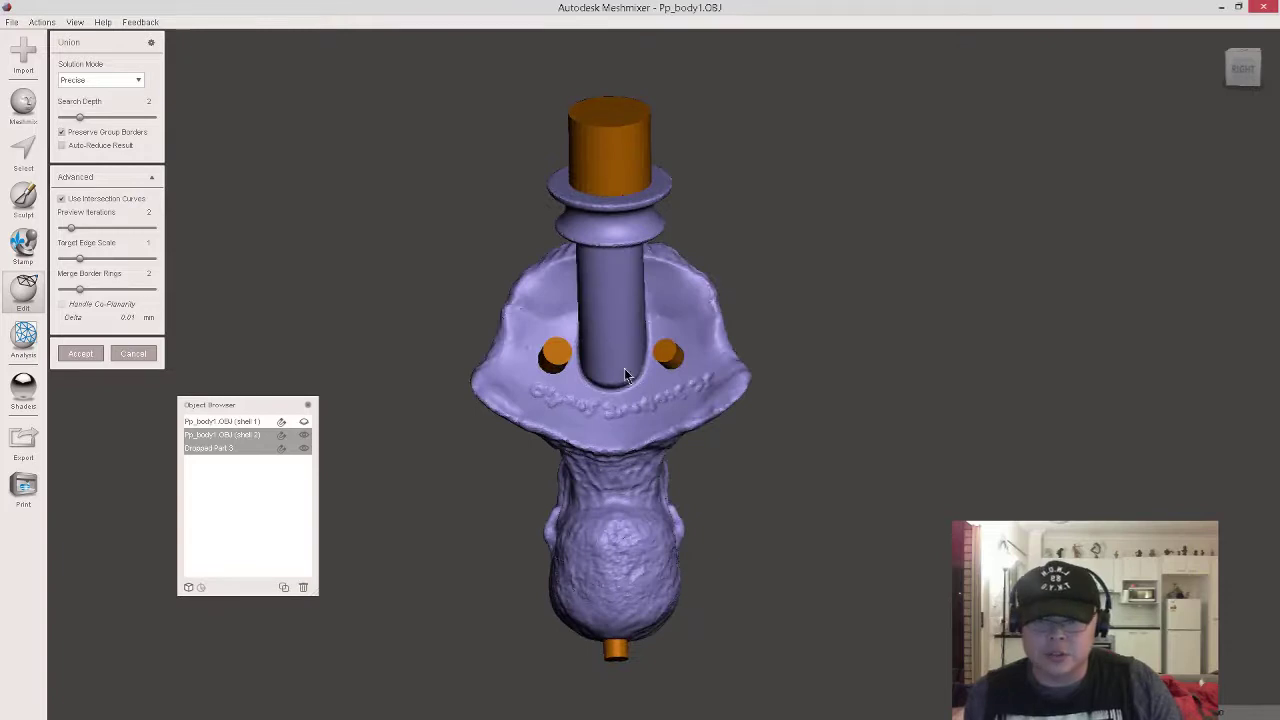
pyautogui.scroll(2, 621, 371)
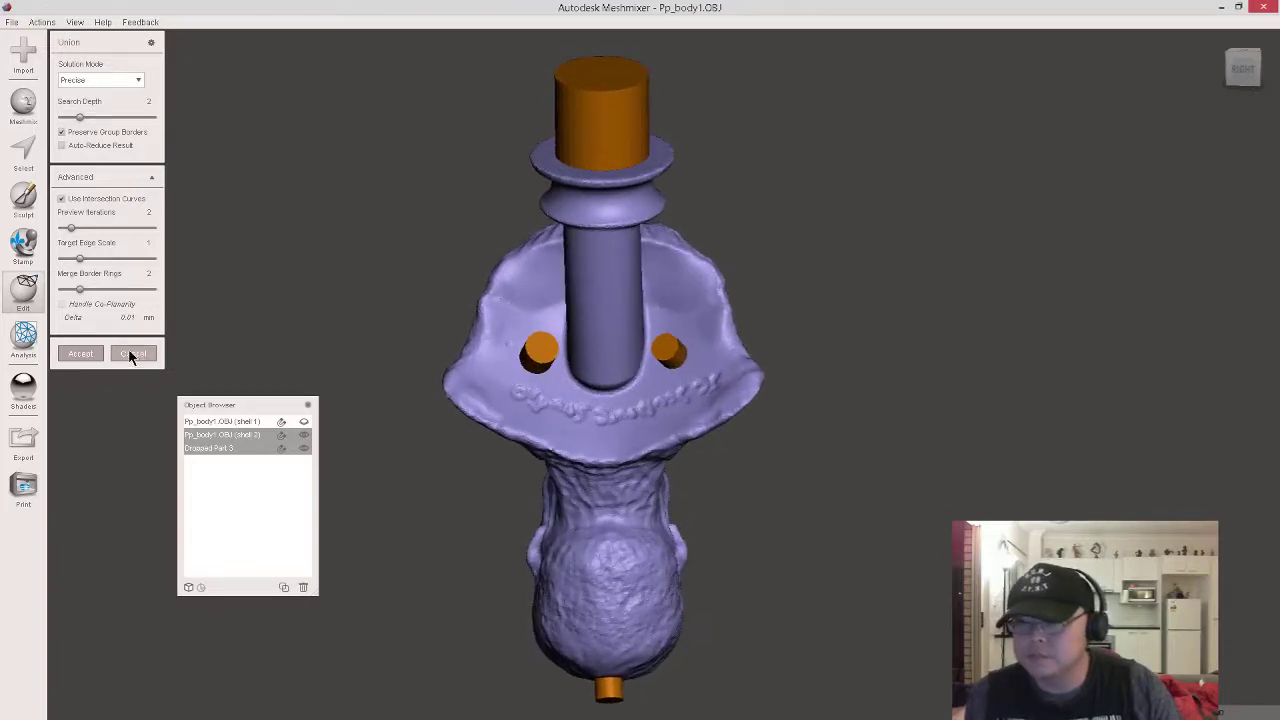
pyautogui.scroll(2, 408, 323)
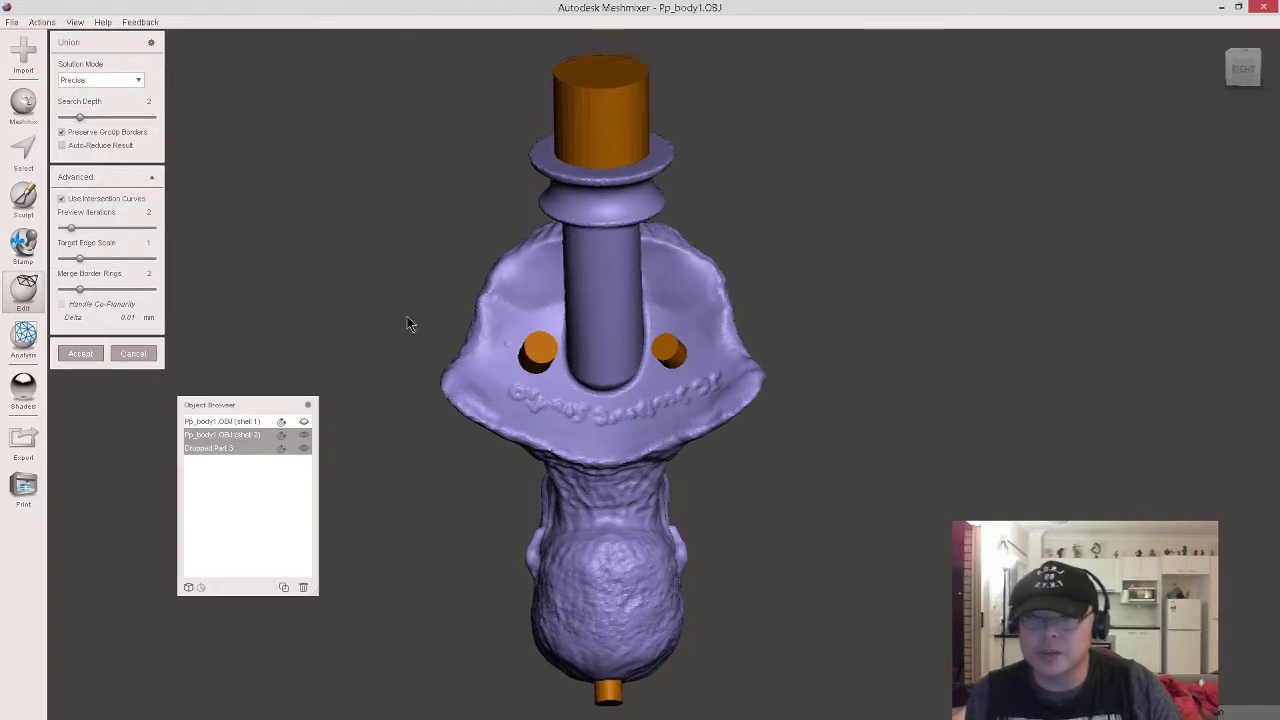
pyautogui.moveTo(408, 328); pyautogui.dragTo(453, 374, button='middle')
pyautogui.moveTo(453, 374)
pyautogui.mouseDown(button='right')
pyautogui.moveTo(474, 383)
pyautogui.moveTo(431, 382)
pyautogui.mouseUp(button='right')
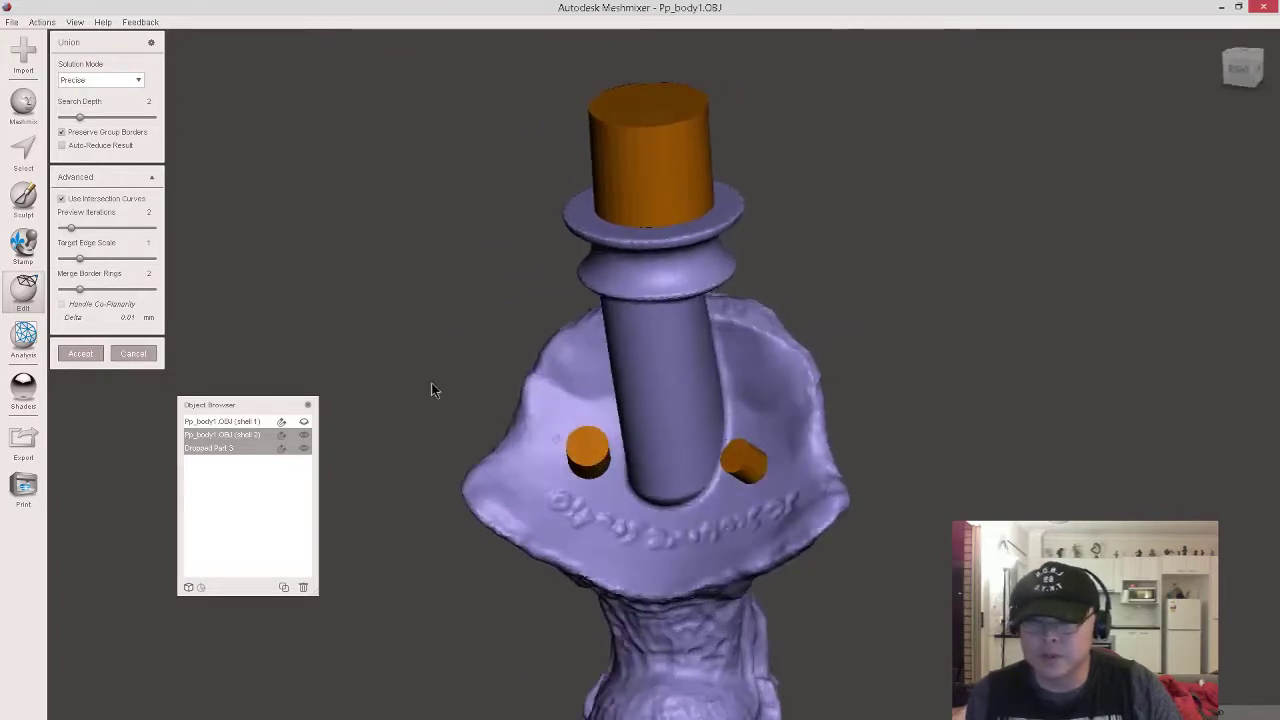
pyautogui.click(84, 356)
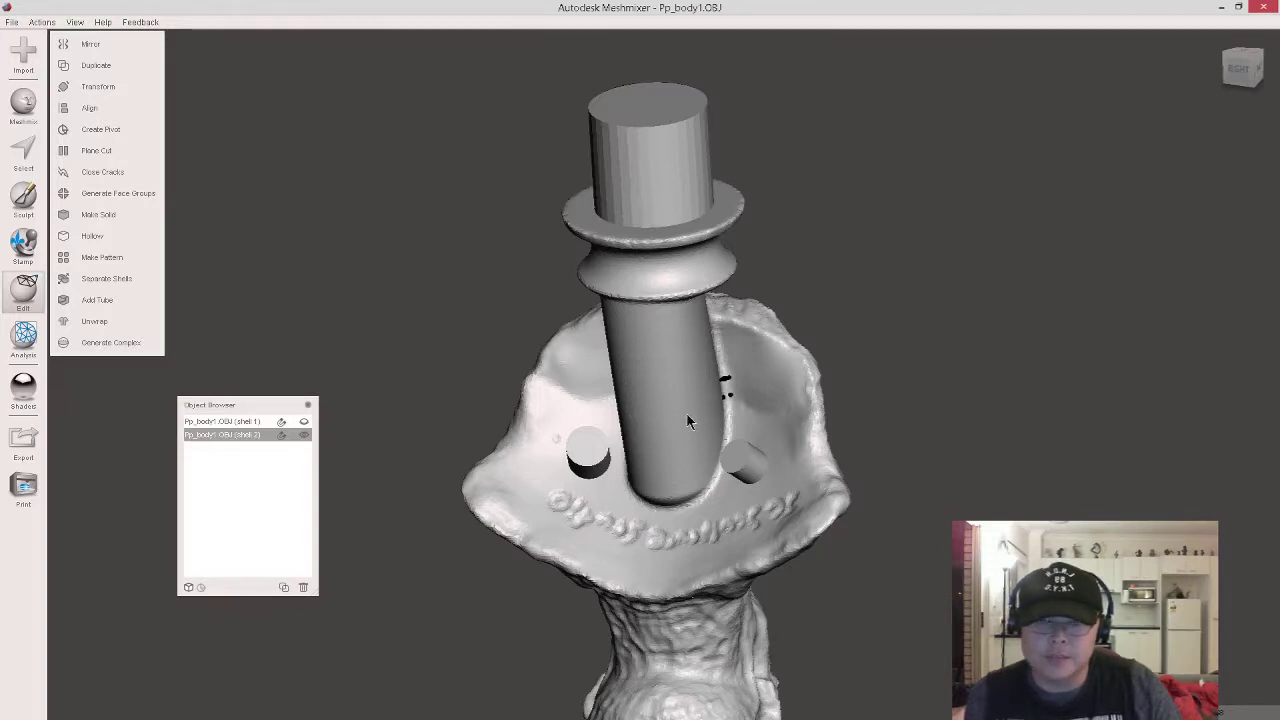
# Show the outer shell together with the merged inner shell and cylinders
pyautogui.moveTo(616, 430); pyautogui.dragTo(587, 378, button='right')
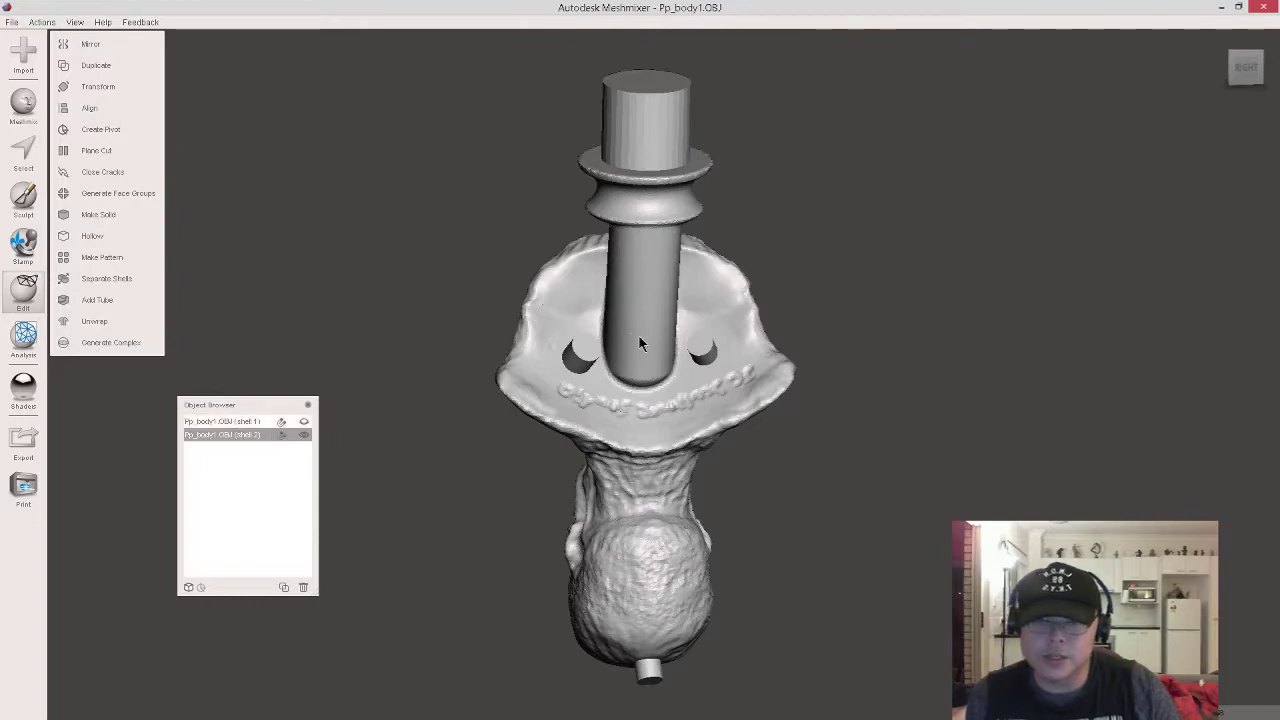
pyautogui.click(305, 422)
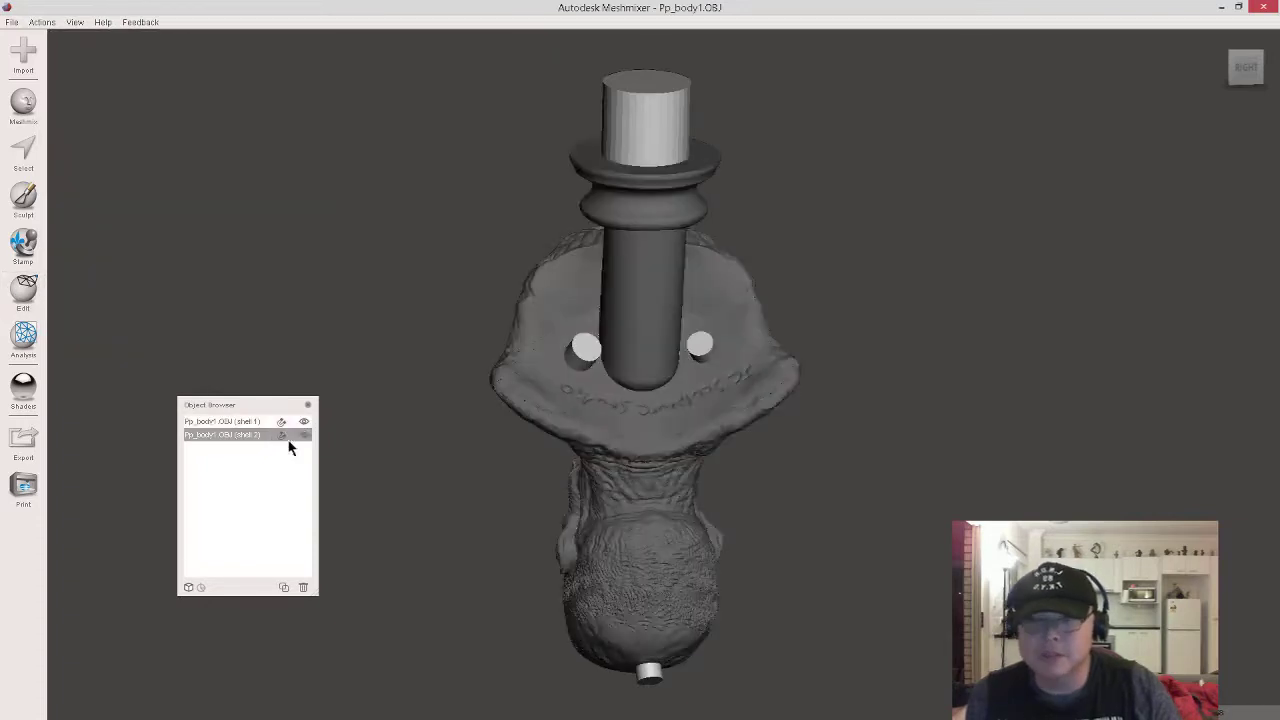
pyautogui.click(305, 422)
pyautogui.click(305, 422)
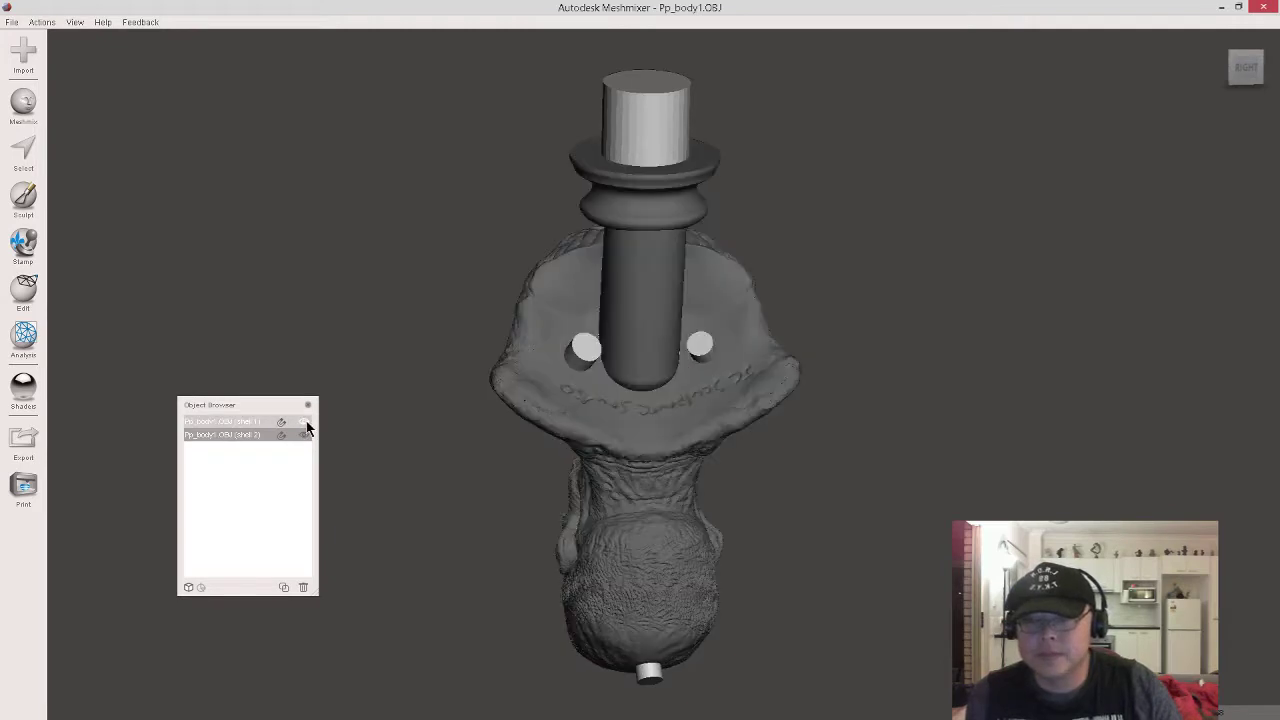
# Subtract the merged inner shell and cylinders from the outer shell with a Precise Boolean Difference, with Auto-Reduce Result off
pyautogui.click(241, 421)
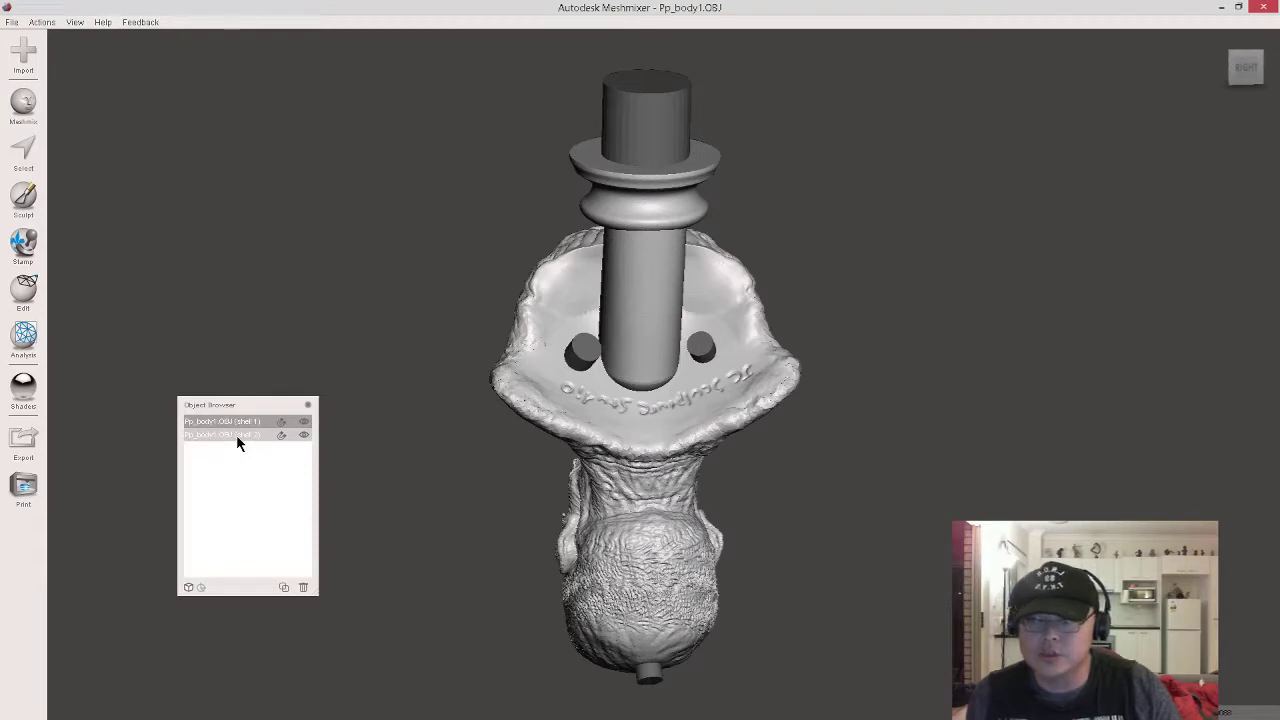
pyautogui.keyDown('shift'); pyautogui.click(240, 436); pyautogui.keyUp('shift')
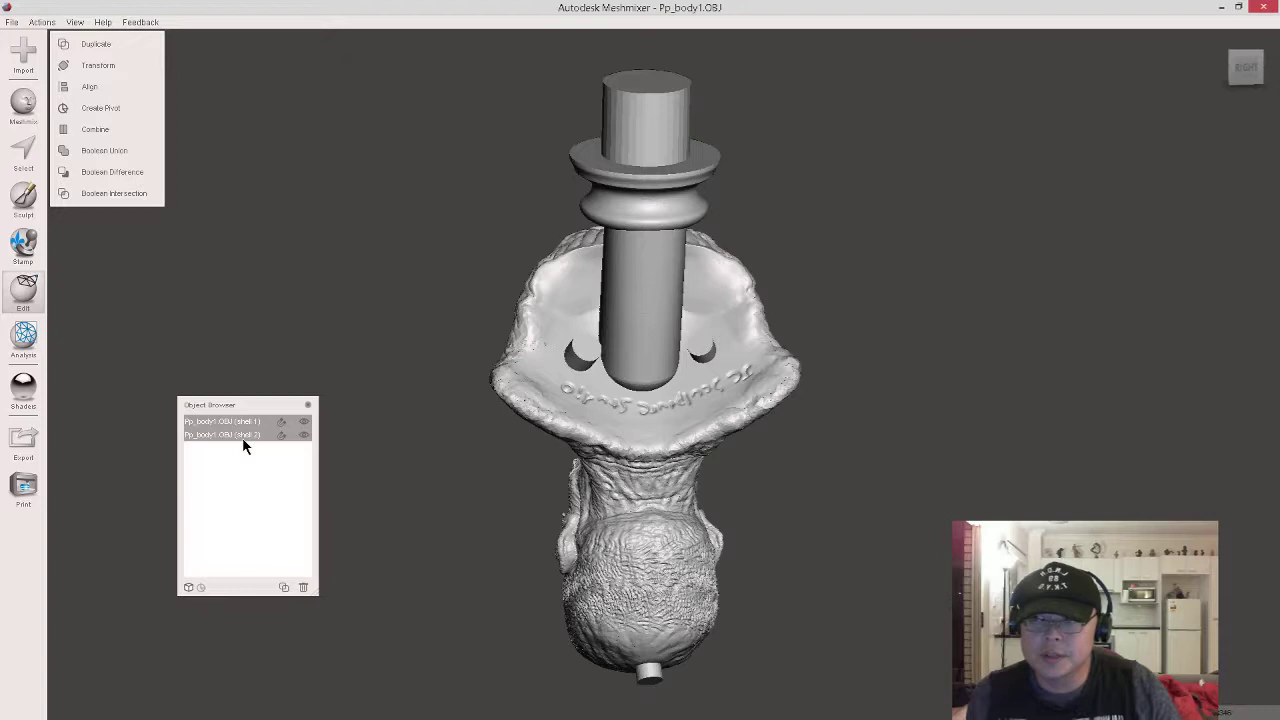
pyautogui.click(146, 174)
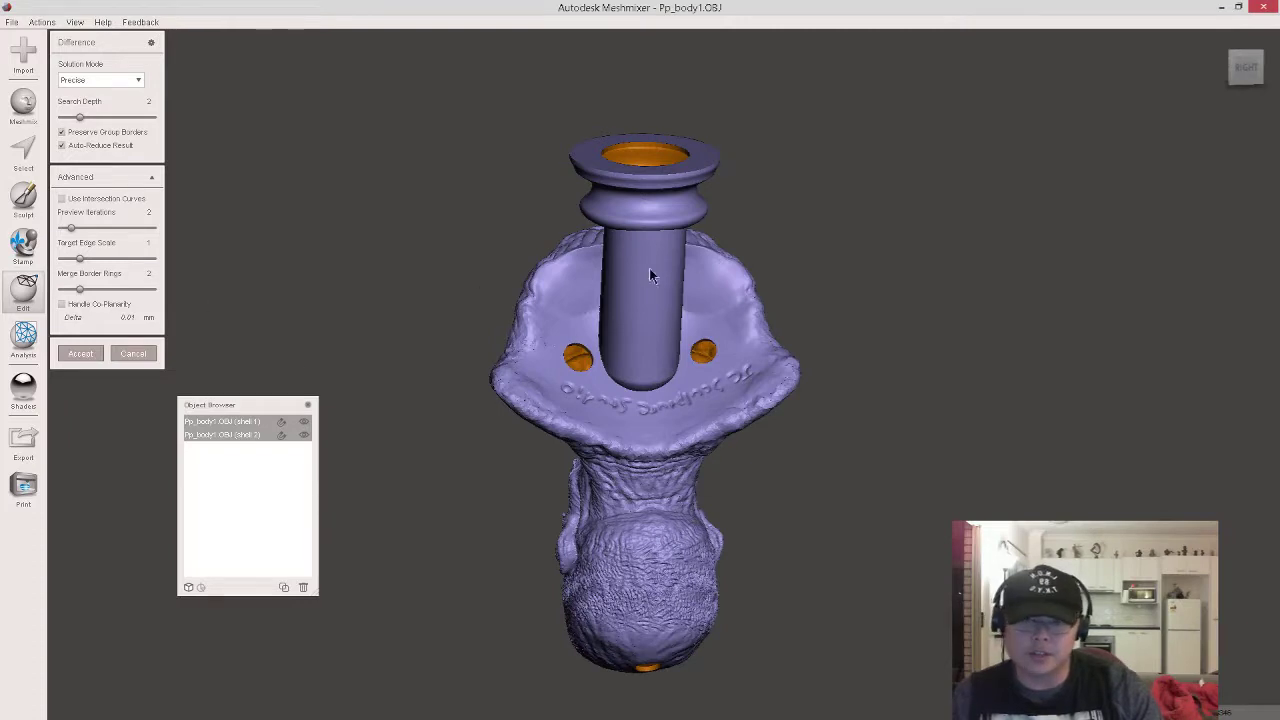
pyautogui.scroll(2, 688, 274)
pyautogui.scroll(2, 692, 273)
pyautogui.moveTo(702, 404); pyautogui.dragTo(714, 618, button='middle')
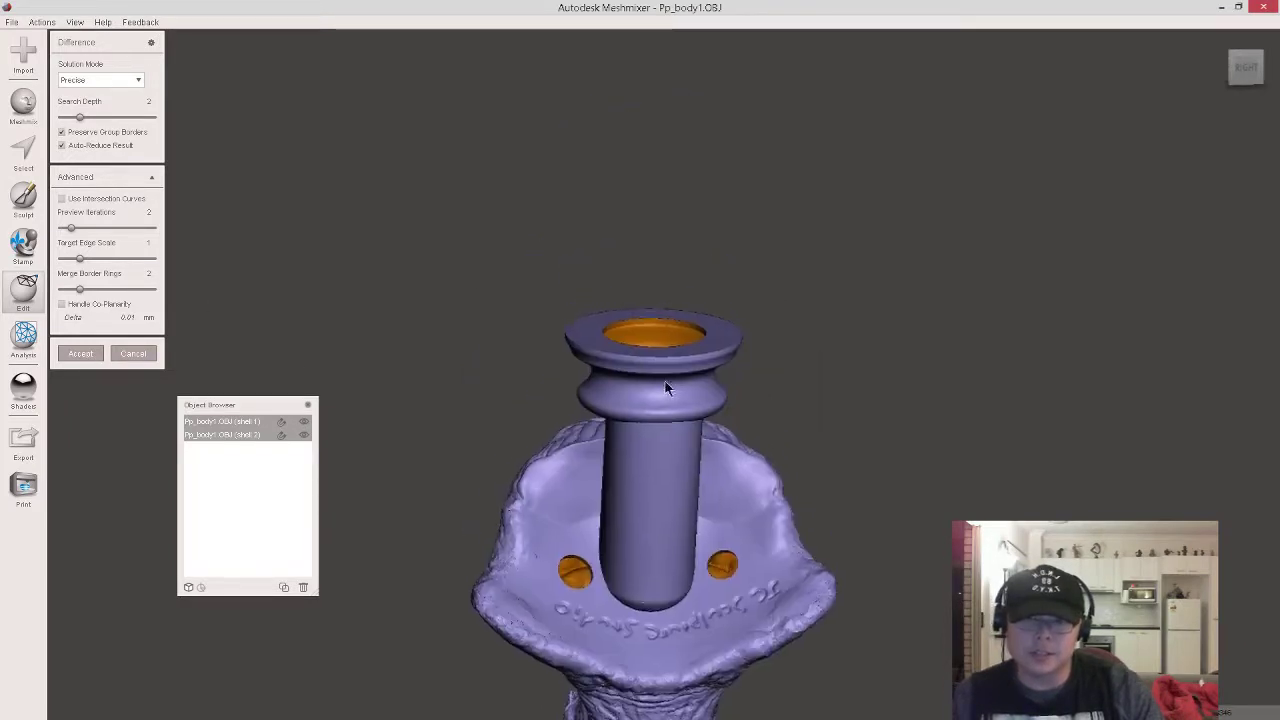
pyautogui.scroll(2, 724, 391)
pyautogui.moveTo(727, 398); pyautogui.dragTo(652, 328, button='right')
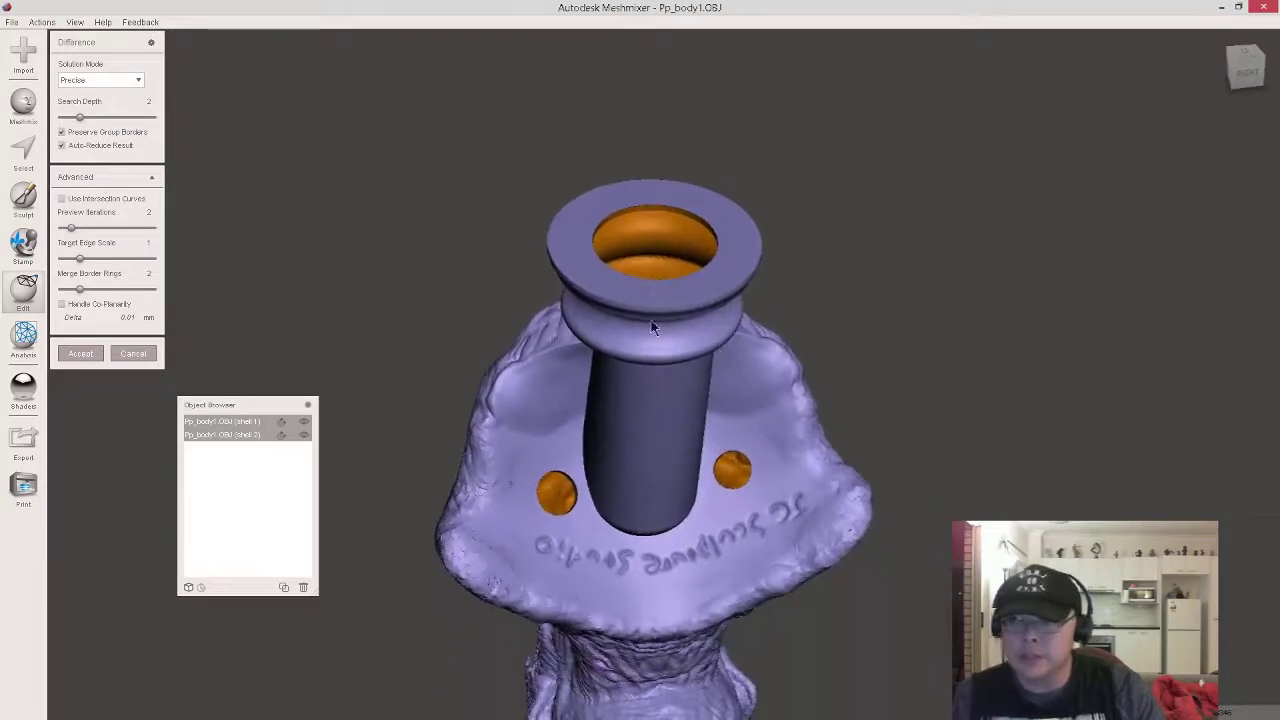
pyautogui.click(62, 146)
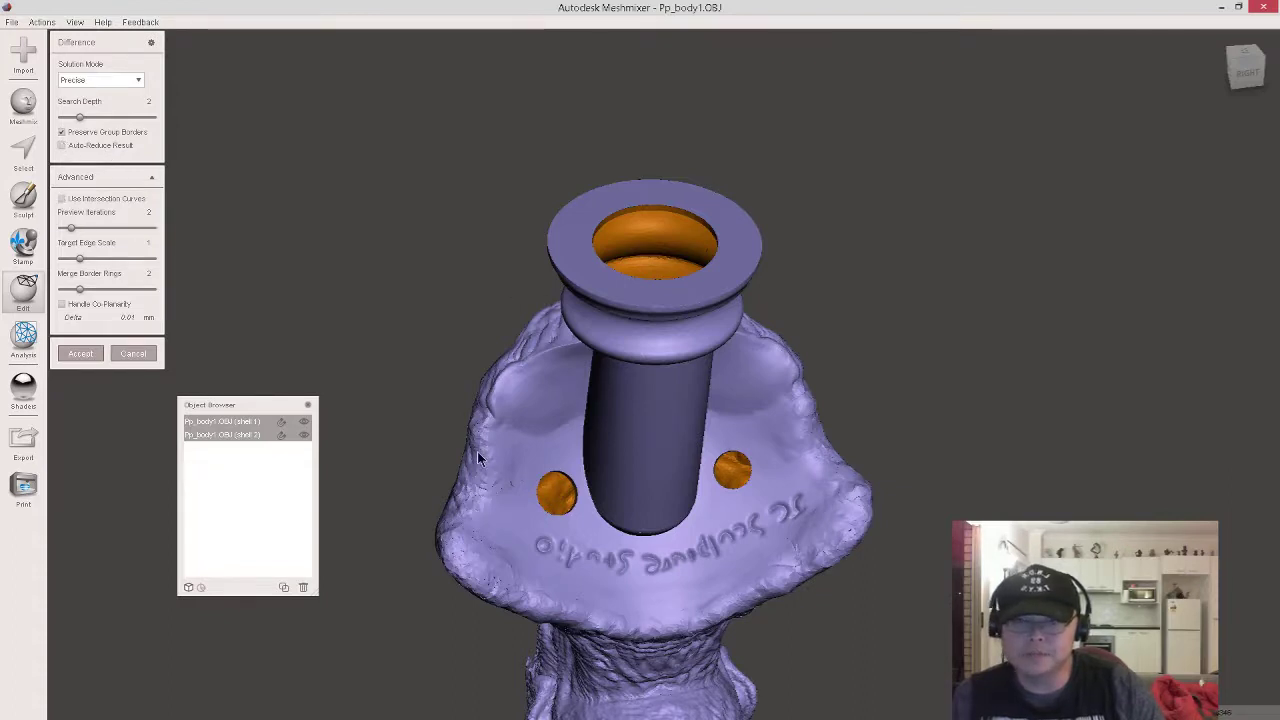
# Check the difference preview around the two torso holes and turn on Use Intersection Curves
pyautogui.scroll(6, 634, 502)
pyautogui.moveTo(638, 528); pyautogui.dragTo(674, 384, button='middle')
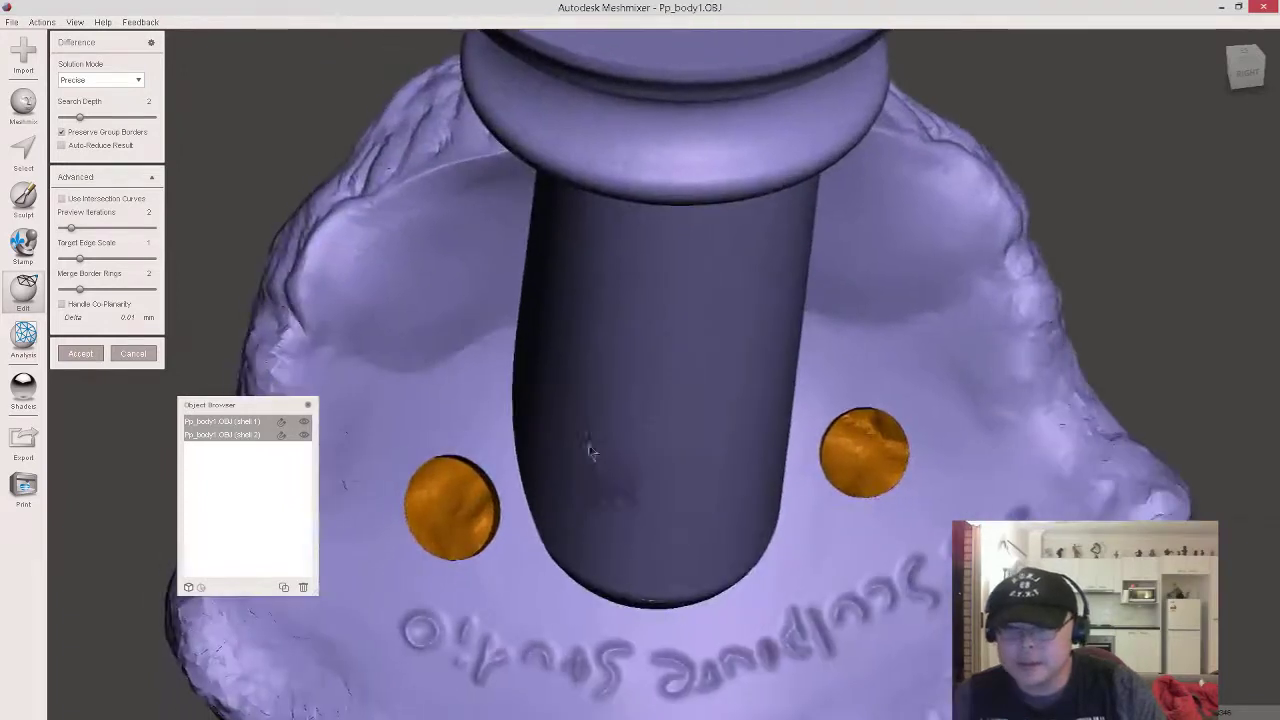
pyautogui.scroll(2, 665, 482)
pyautogui.moveTo(568, 510); pyautogui.dragTo(694, 440, button='middle')
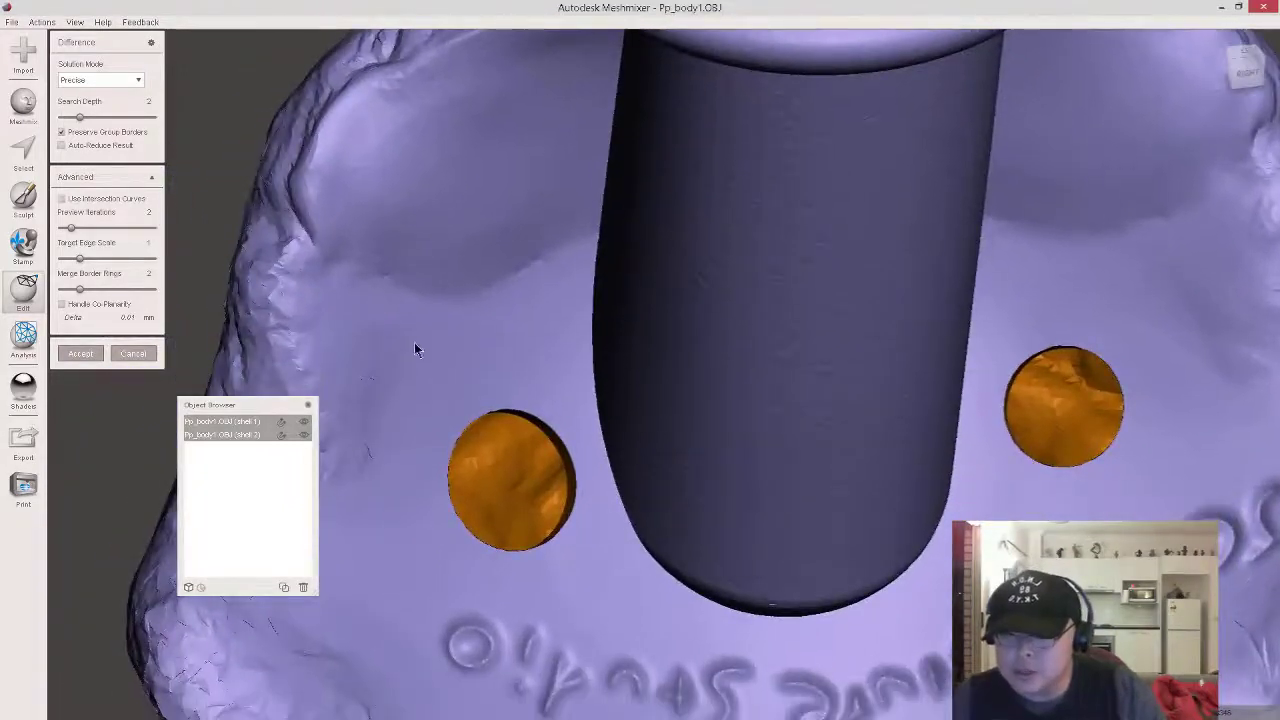
pyautogui.click(62, 200)
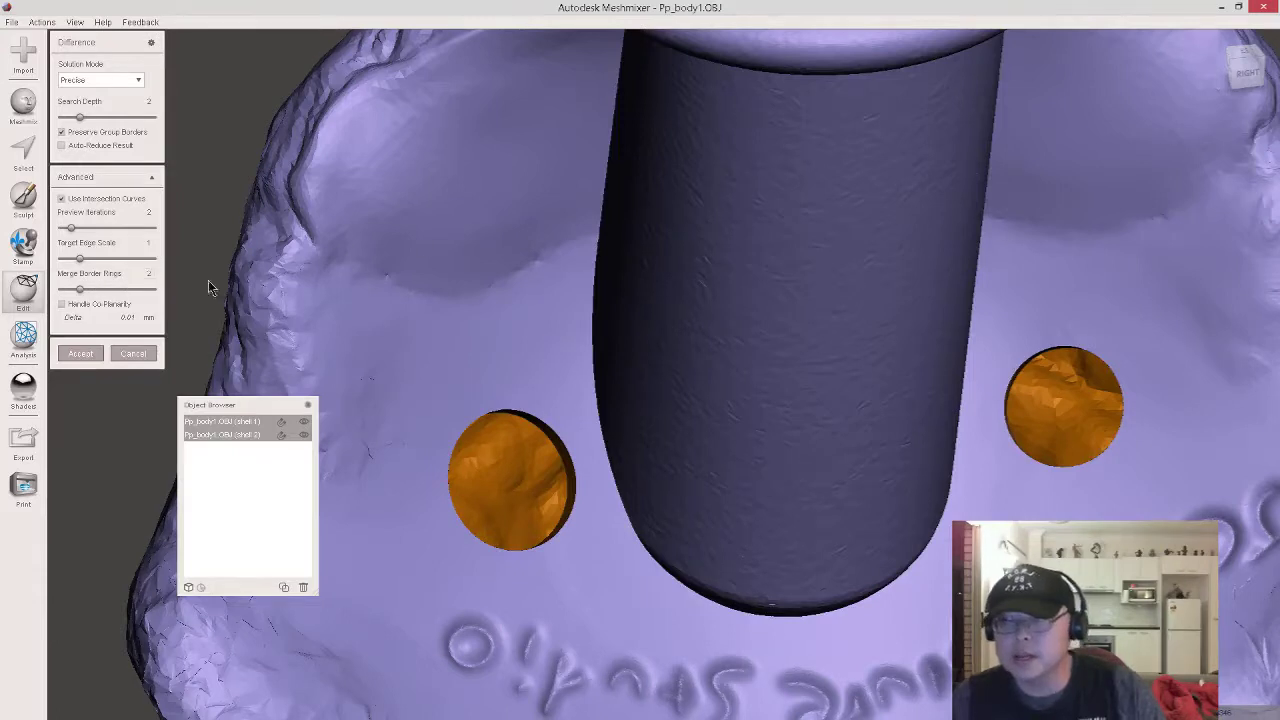
# Inspect the difference preview around the column and torso openings and accept the Boolean Difference
pyautogui.moveTo(631, 306); pyautogui.dragTo(565, 305, button='right')
pyautogui.scroll(-2, 566, 300)
pyautogui.moveTo(598, 443); pyautogui.dragTo(600, 245, button='middle')
pyautogui.moveTo(550, 353); pyautogui.dragTo(495, 347, button='right')
pyautogui.scroll(-5, 608, 411)
pyautogui.moveTo(612, 420); pyautogui.dragTo(830, 425, button='right')
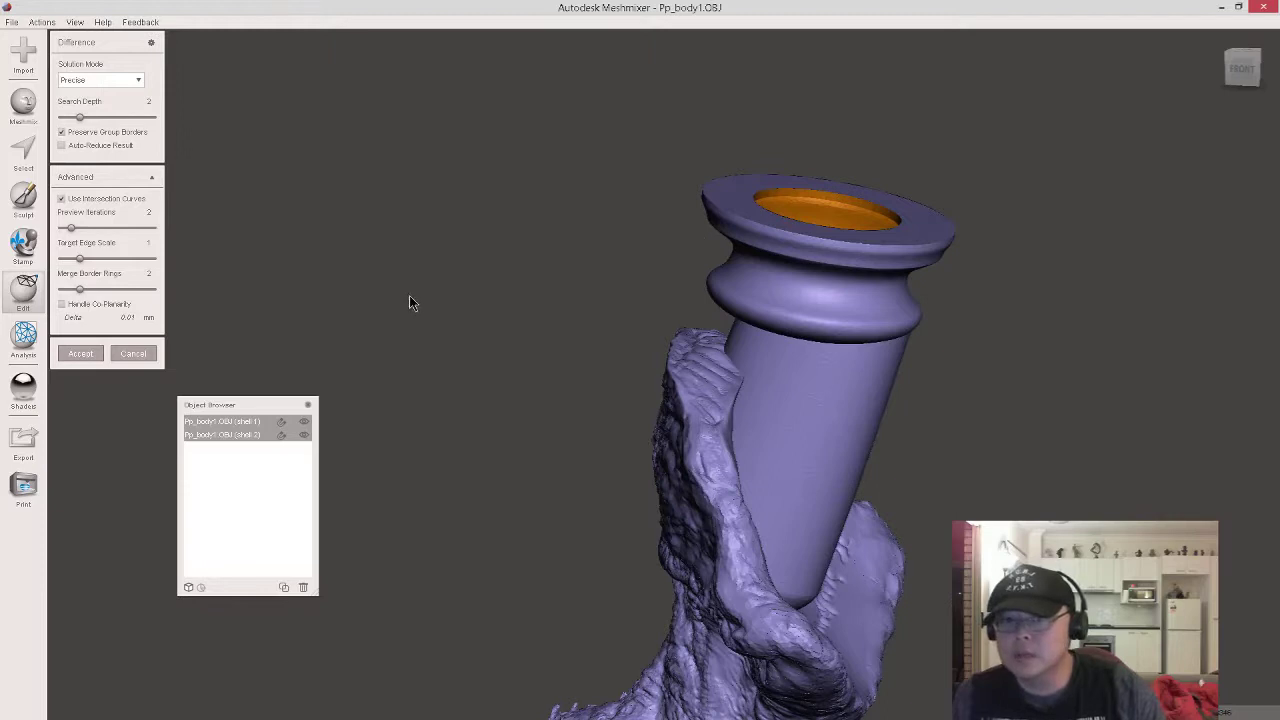
pyautogui.moveTo(531, 280); pyautogui.dragTo(399, 370, button='right')
pyautogui.click(80, 354)
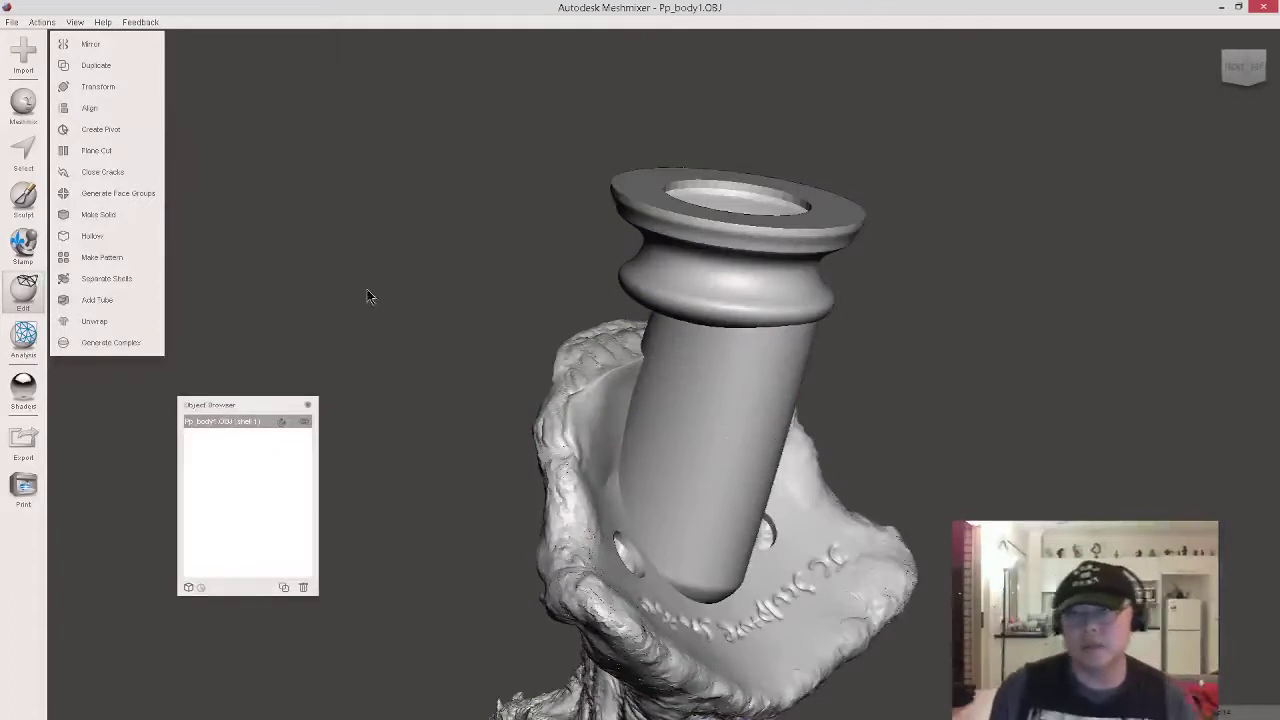
# Check the hollowed bust for mesh defects with the Inspector and close it without repairs
pyautogui.moveTo(606, 286); pyautogui.dragTo(610, 369, button='right')
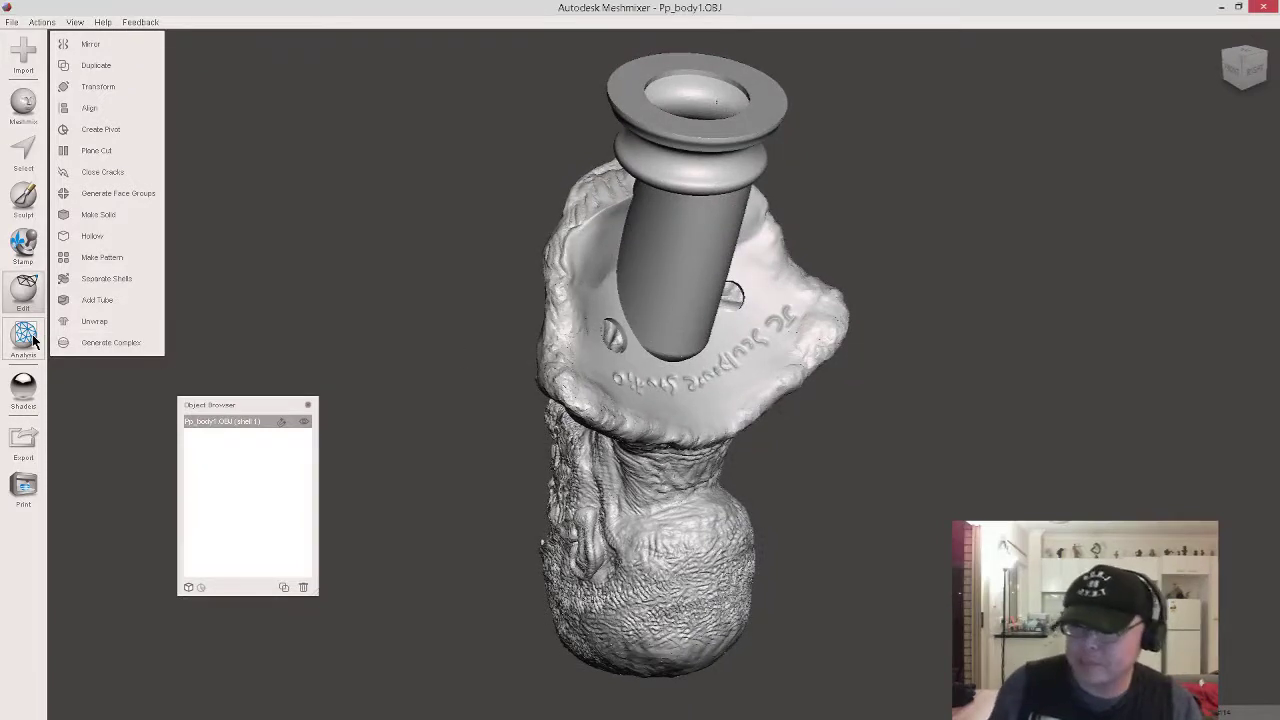
pyautogui.moveTo(33, 341)
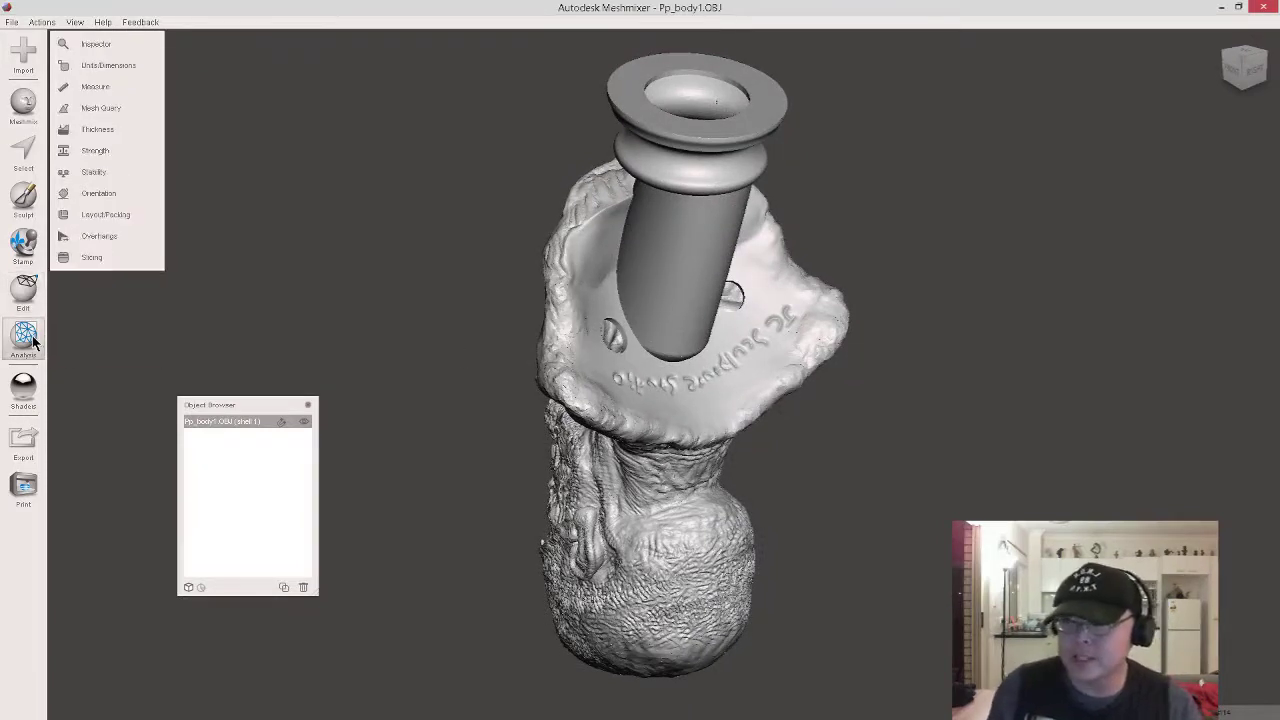
pyautogui.click(142, 46)
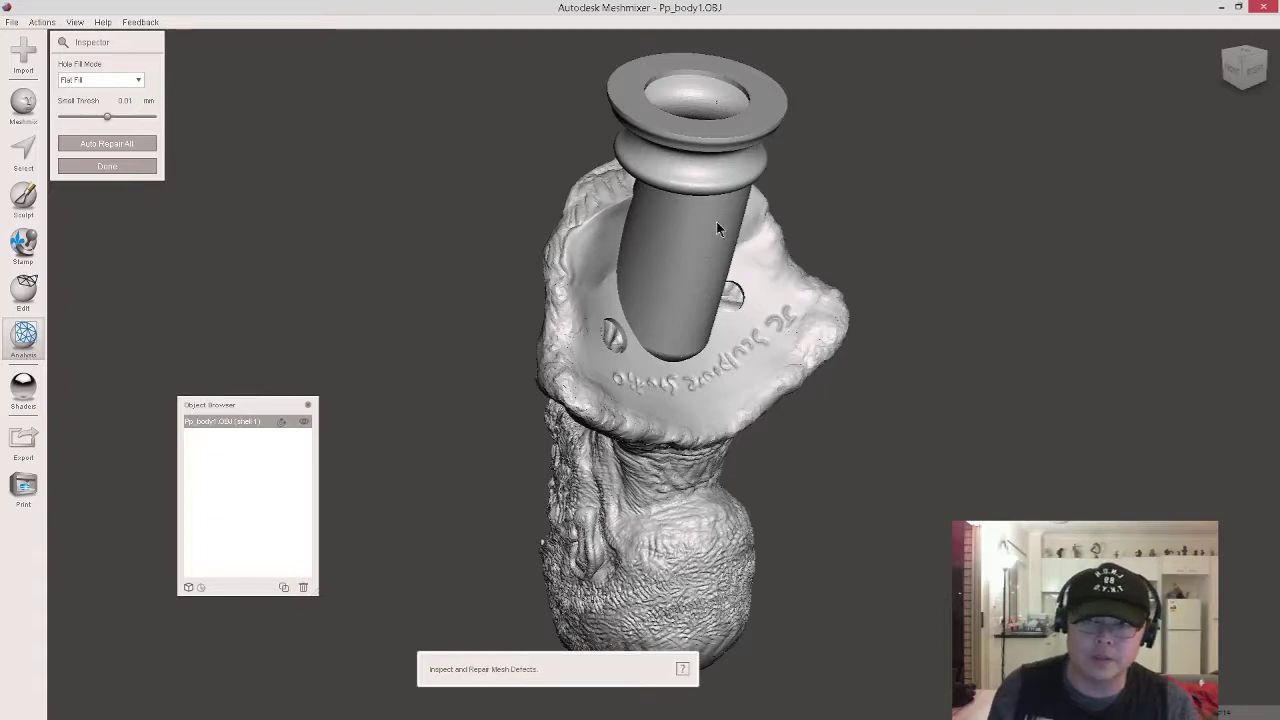
pyautogui.moveTo(697, 233); pyautogui.dragTo(641, 289, button='right')
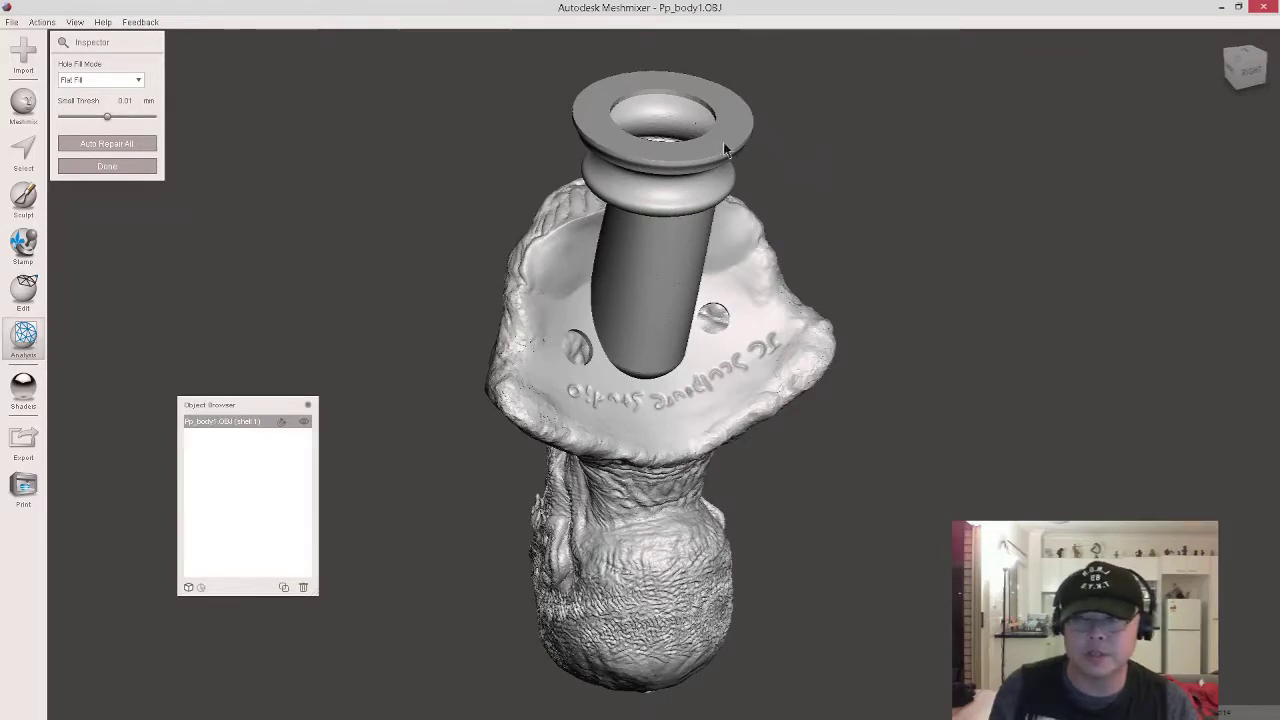
pyautogui.click(147, 166)
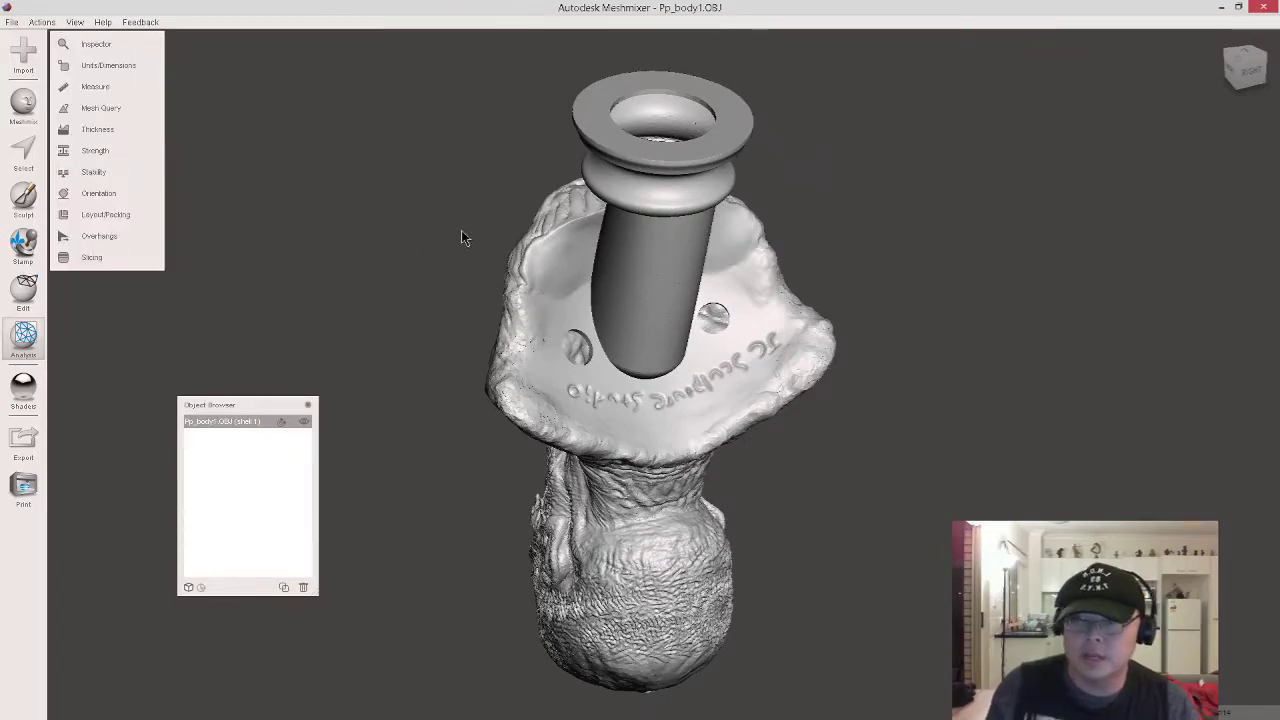
# Export the hollowed bust in STL Binary Format as h_body_01 to the p folder inside nazi_zombie
pyautogui.click(12, 21)
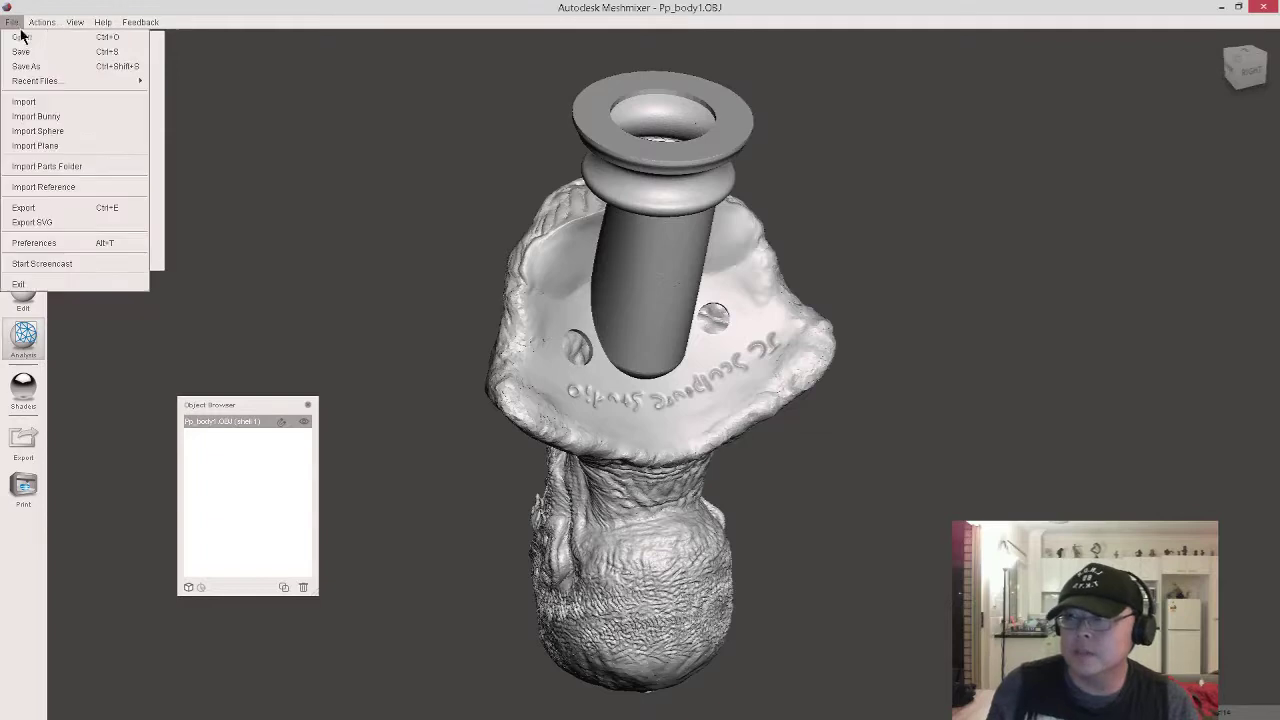
pyautogui.click(109, 208)
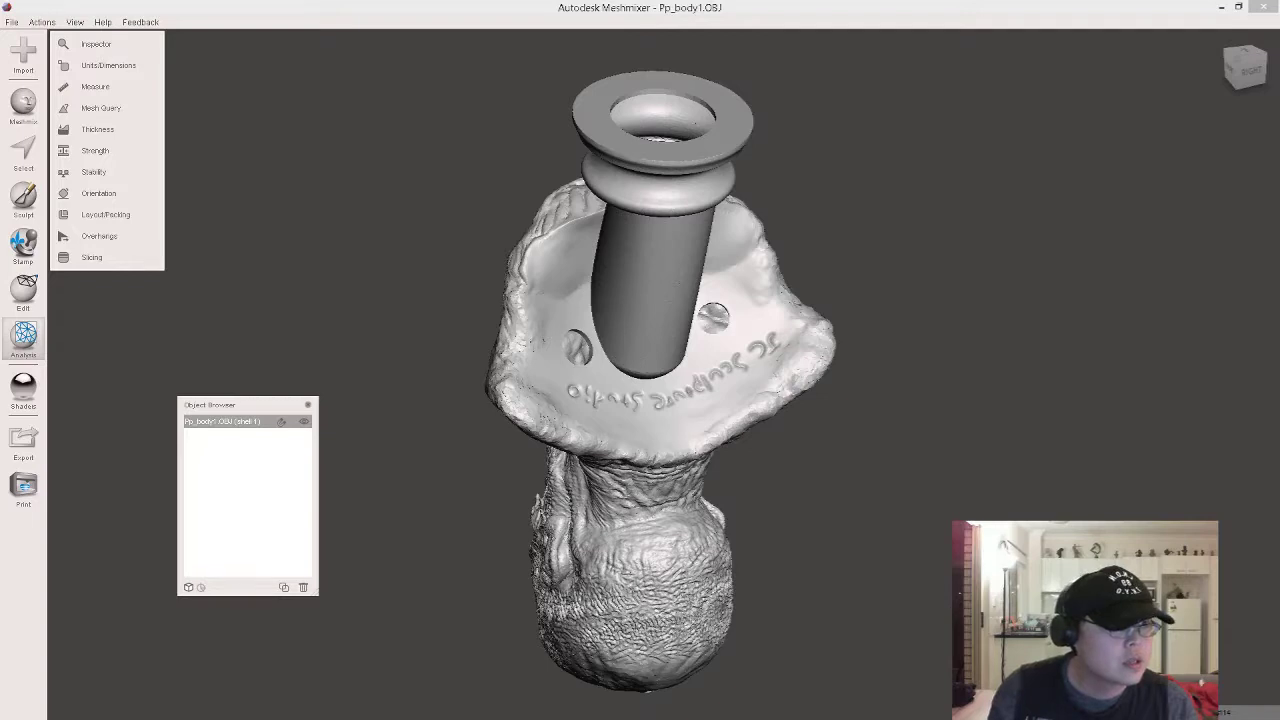
pyautogui.moveTo(1279, 205); pyautogui.dragTo(670, 134)
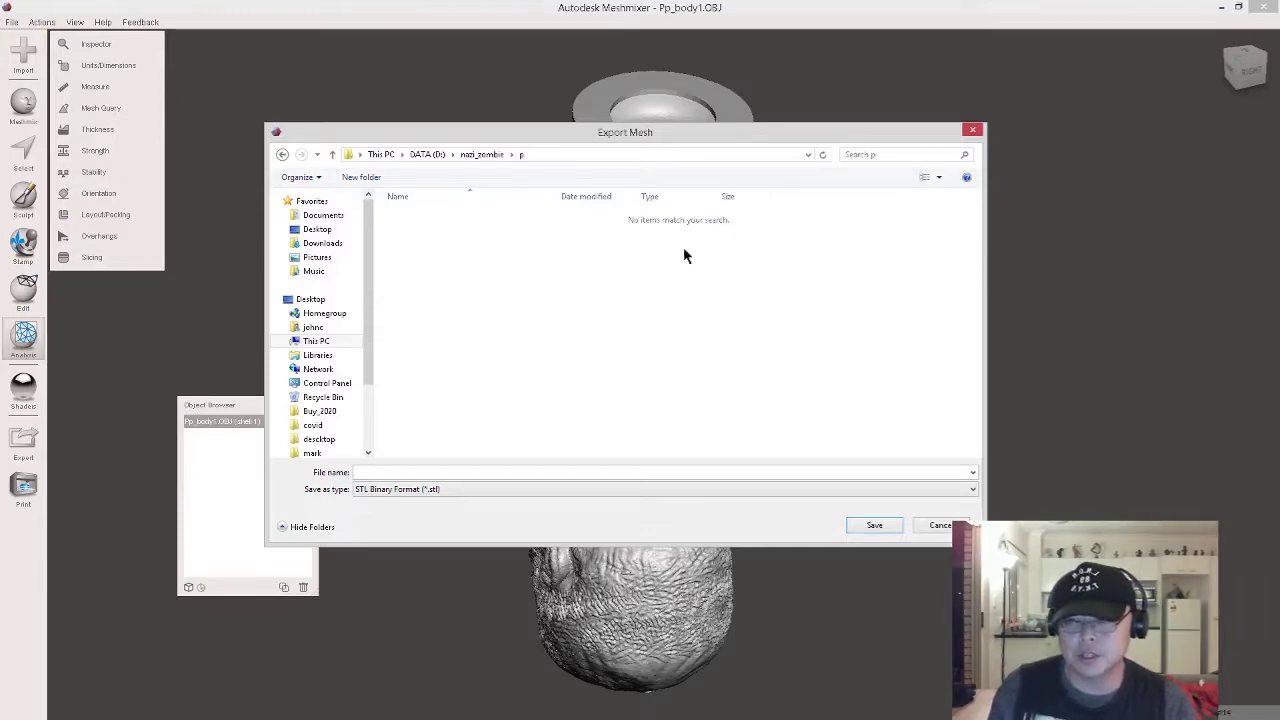
pyautogui.click(387, 492)
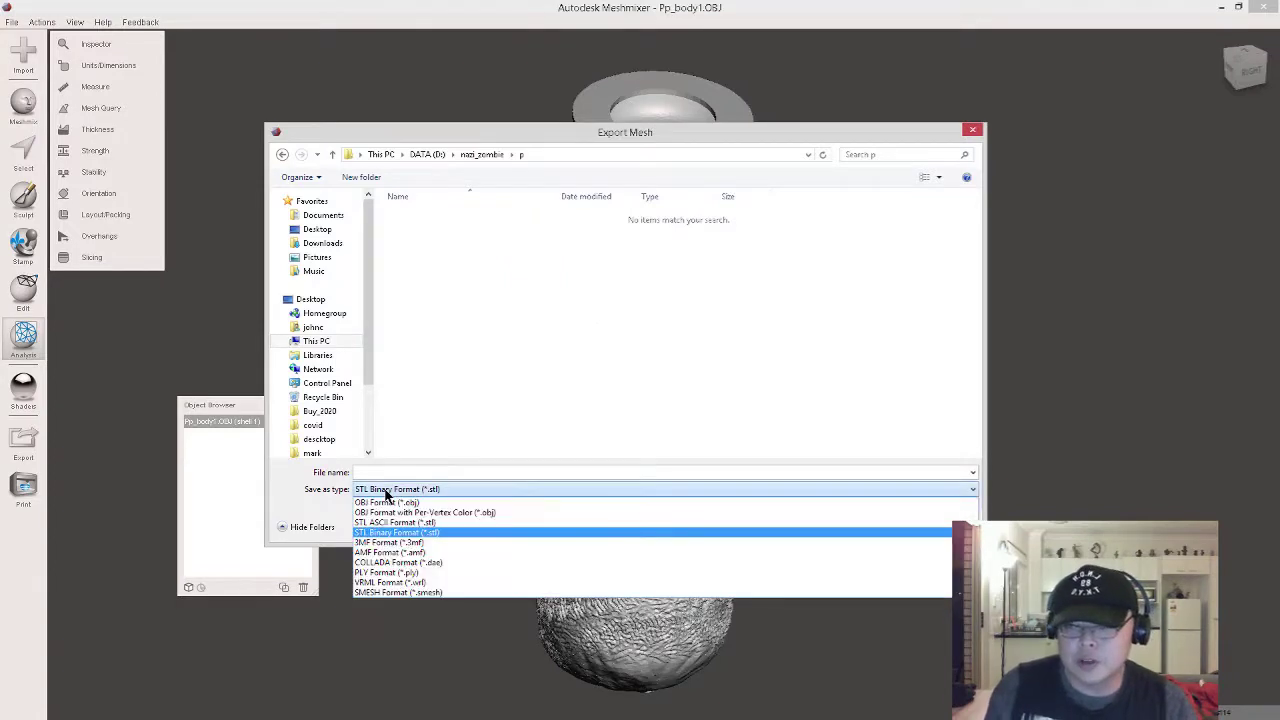
pyautogui.click(413, 534)
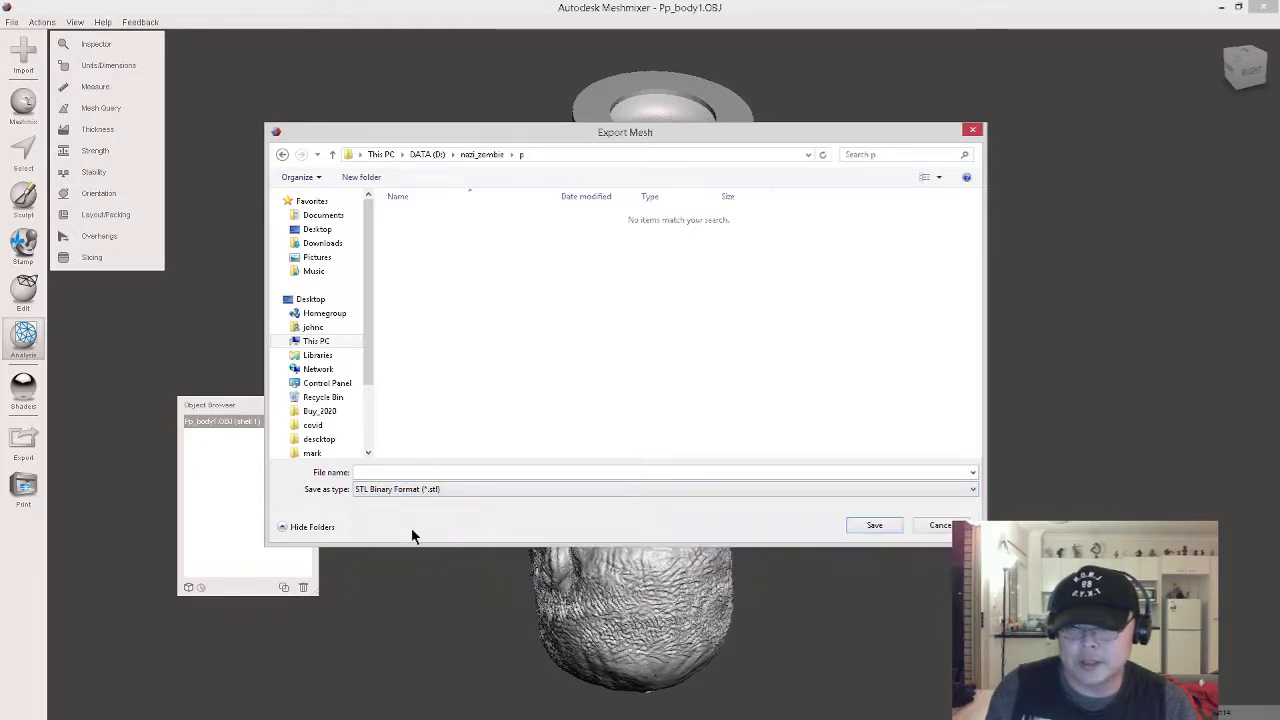
pyautogui.click(405, 473)
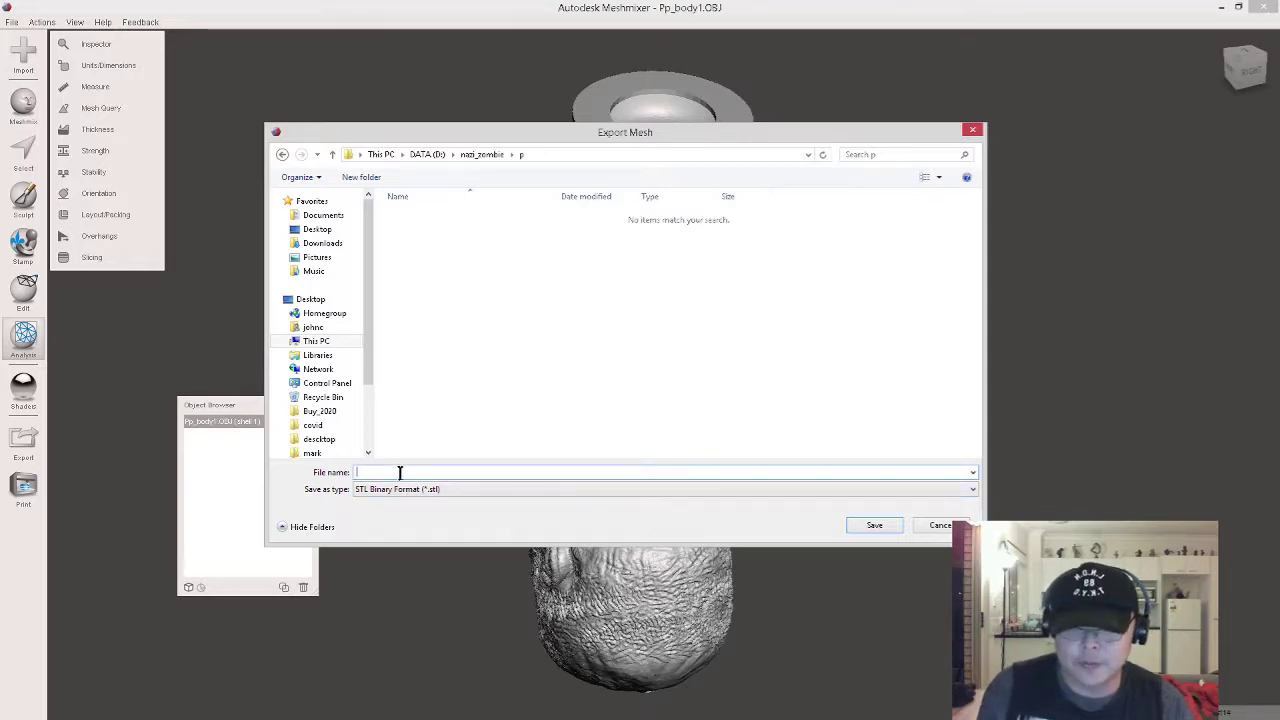
pyautogui.click(400, 471)
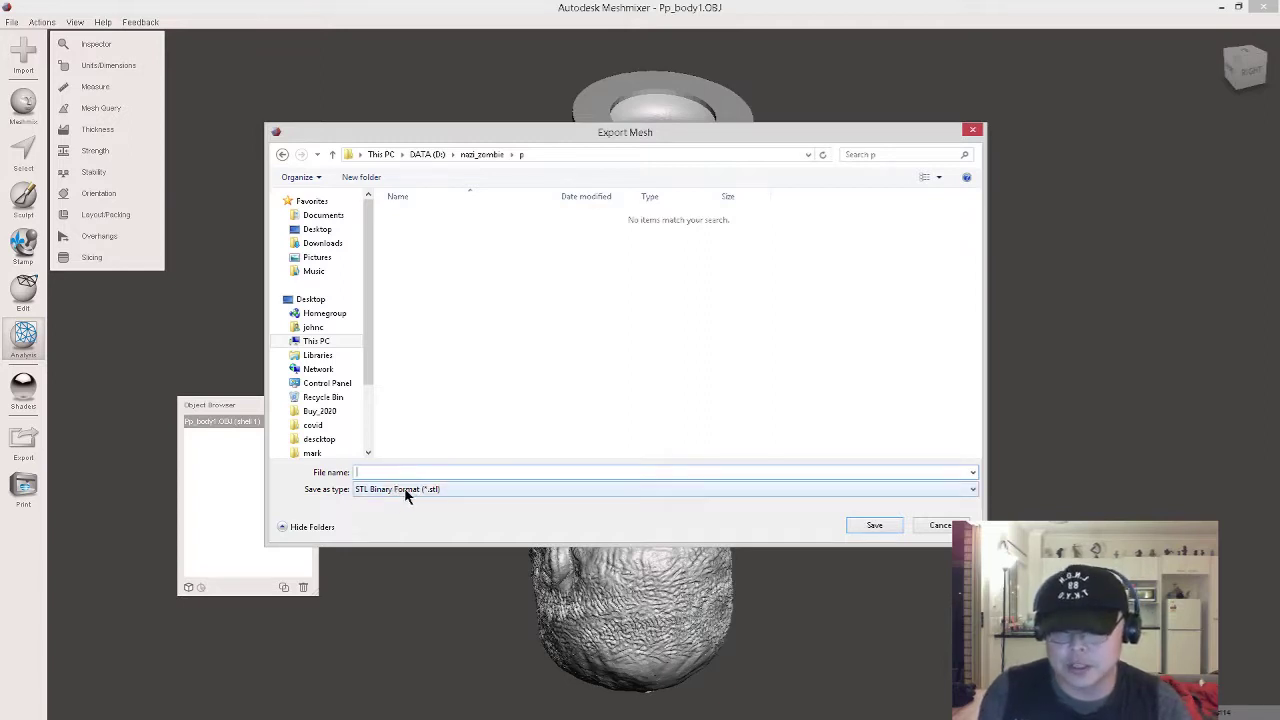
pyautogui.write('h_bo')
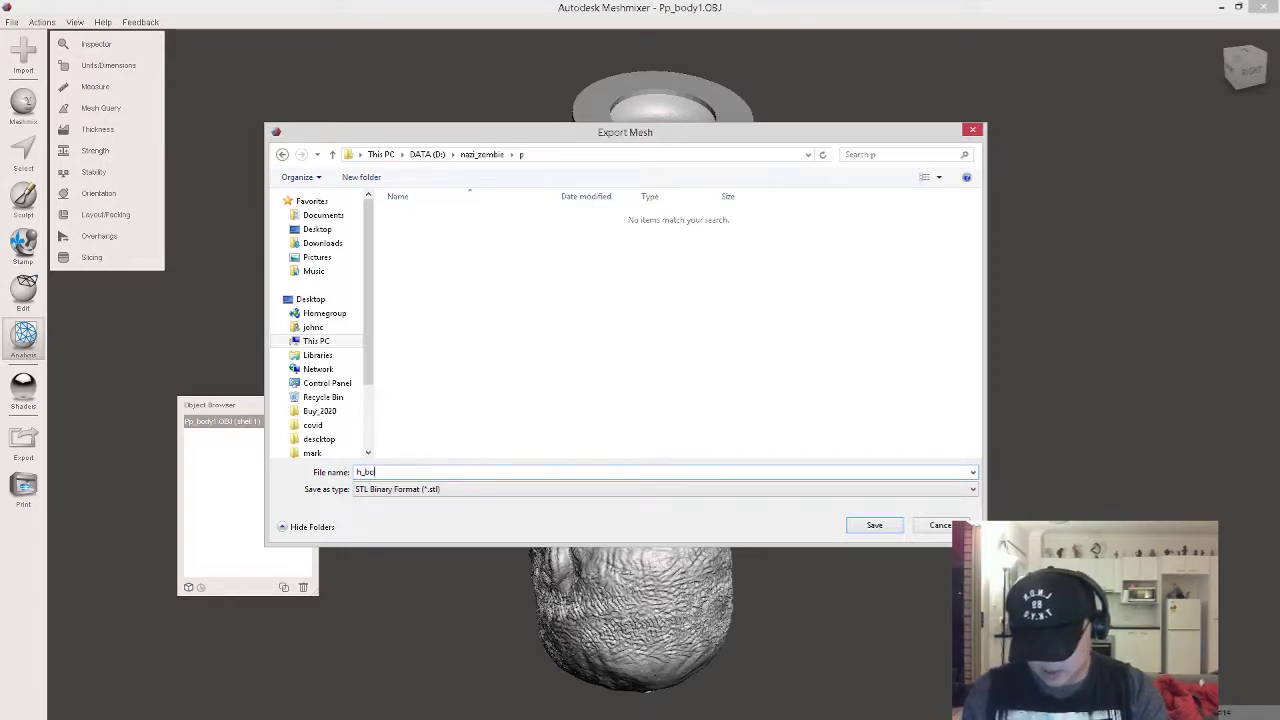
pyautogui.write('dy_01')
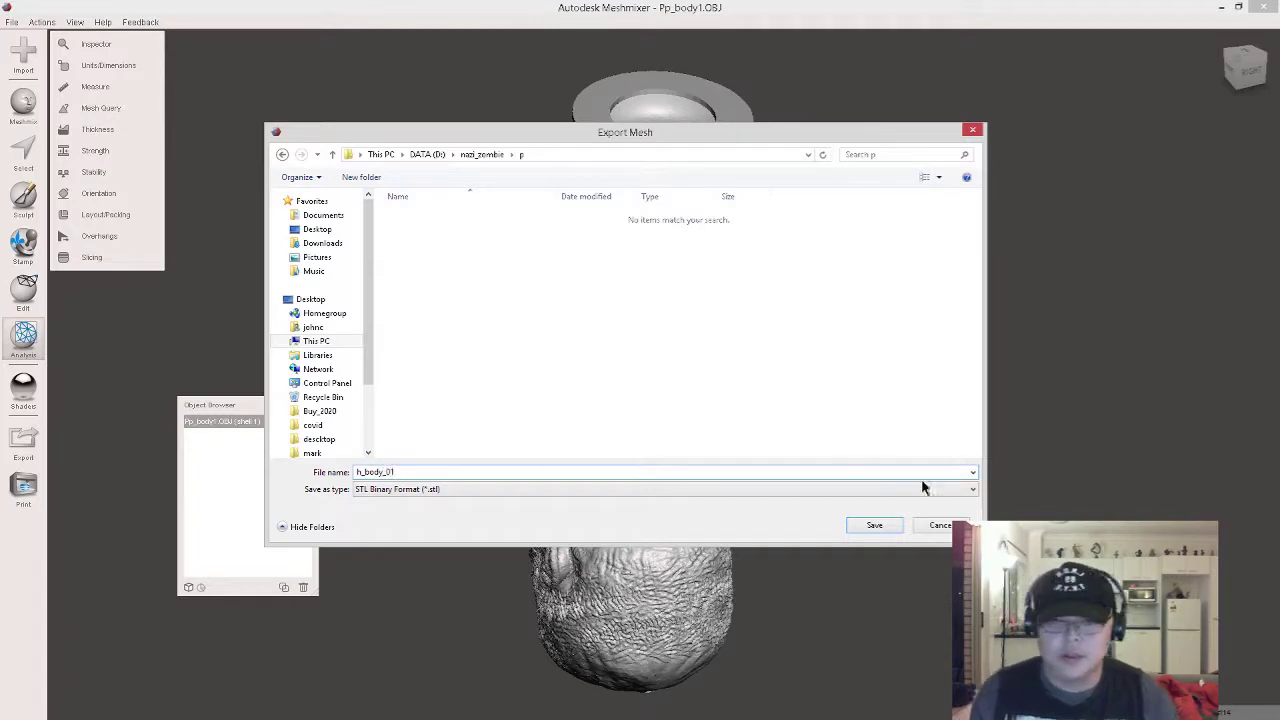
pyautogui.click(874, 526)
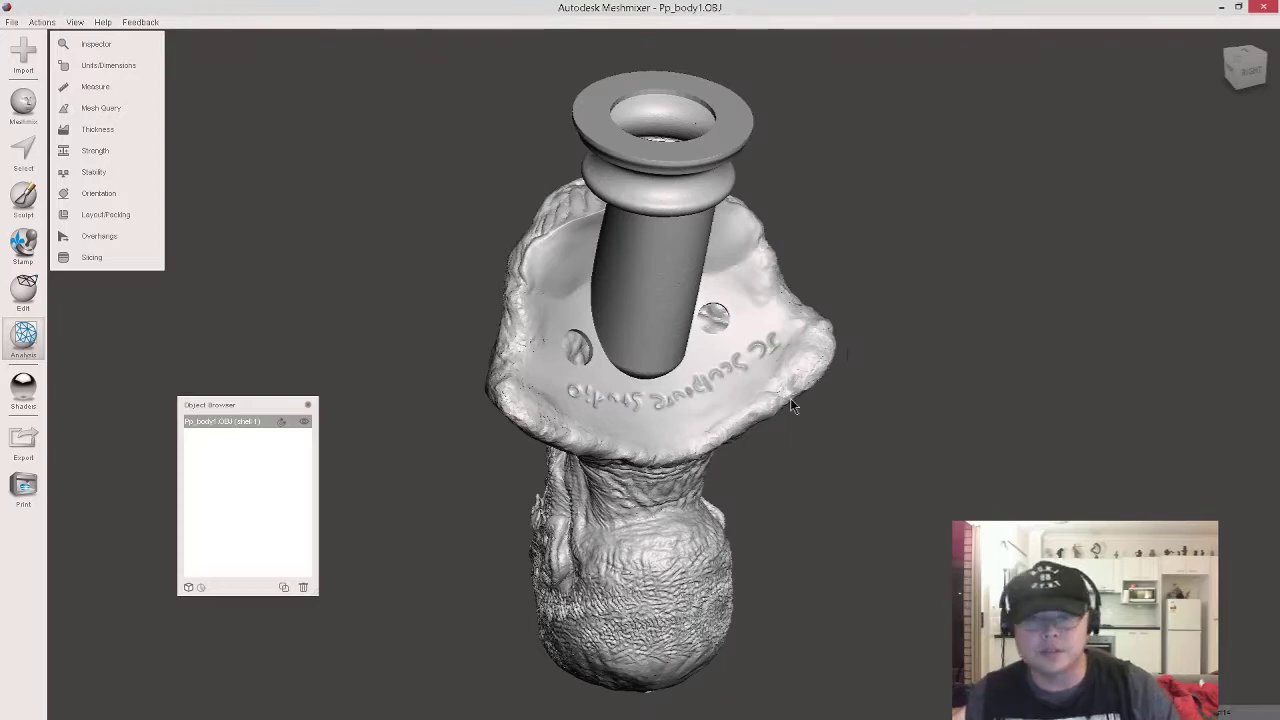
pyautogui.moveTo(823, 431)
pyautogui.mouseDown(button='right')
pyautogui.moveTo(840, 310)
pyautogui.moveTo(749, 229)
pyautogui.moveTo(1015, 448)
pyautogui.moveTo(883, 517)
pyautogui.moveTo(852, 443)
pyautogui.moveTo(823, 438)
pyautogui.mouseUp(button='right')
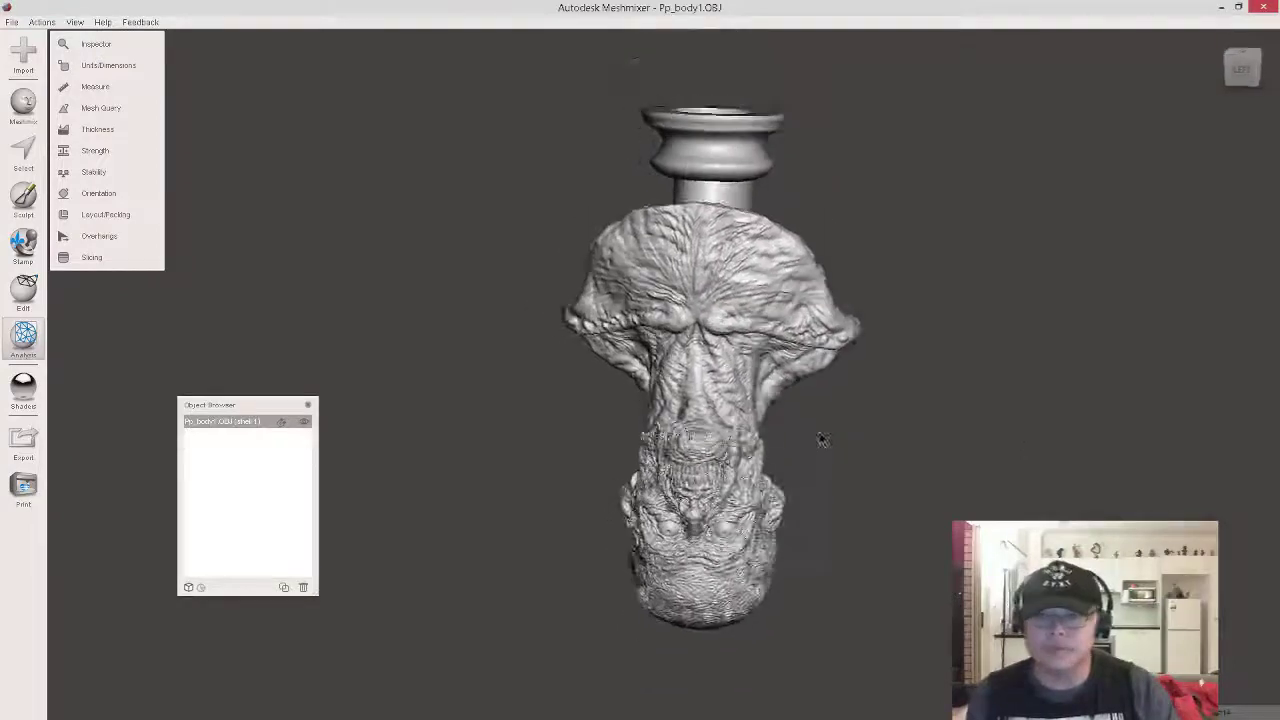
pyautogui.moveTo(566, 270); pyautogui.dragTo(696, 446, button='right')
pyautogui.moveTo(594, 448); pyautogui.dragTo(823, 429, button='right')
pyautogui.moveTo(701, 414); pyautogui.dragTo(731, 408, button='right')
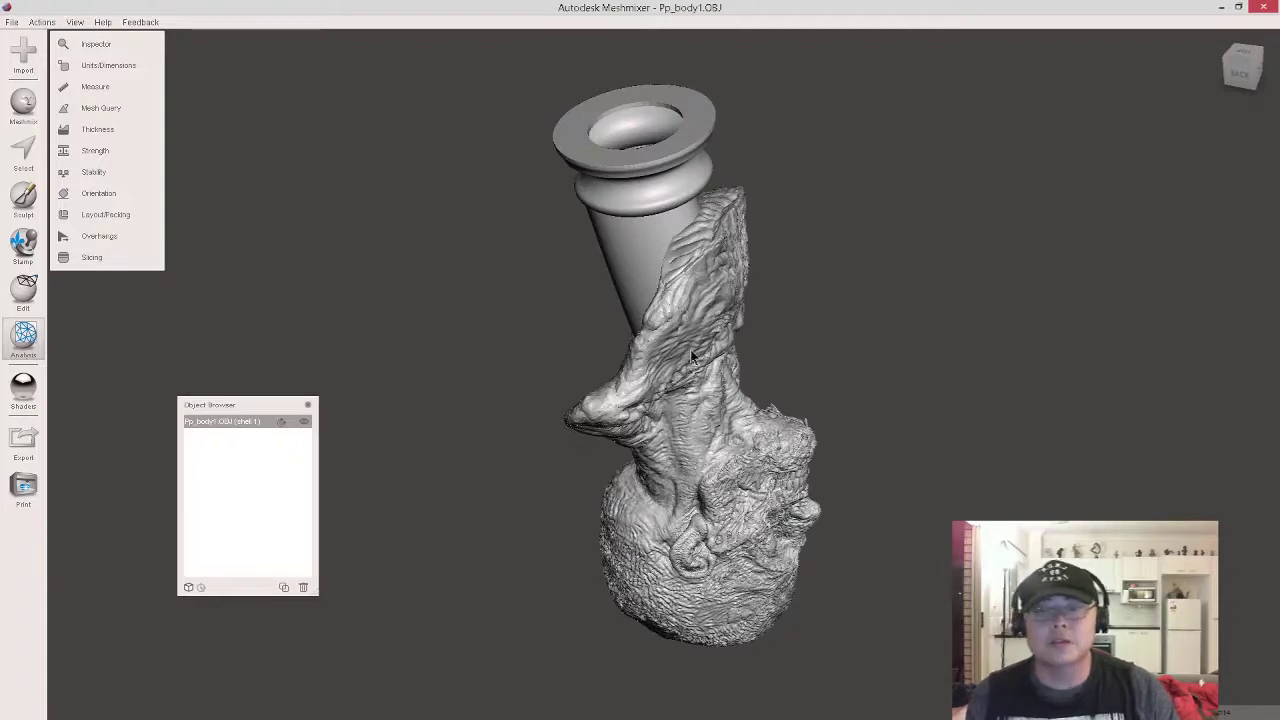
pyautogui.moveTo(567, 397); pyautogui.dragTo(689, 395, button='right')
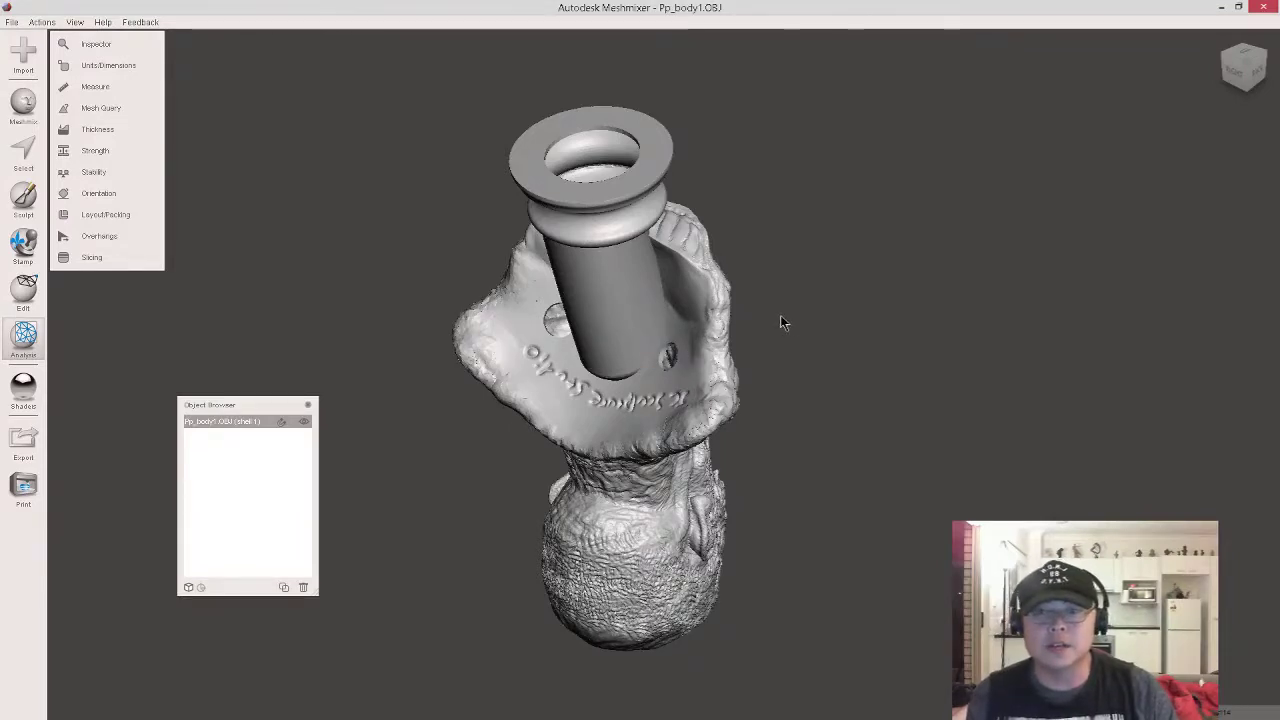
pyautogui.moveTo(830, 322); pyautogui.dragTo(667, 340, button='right')
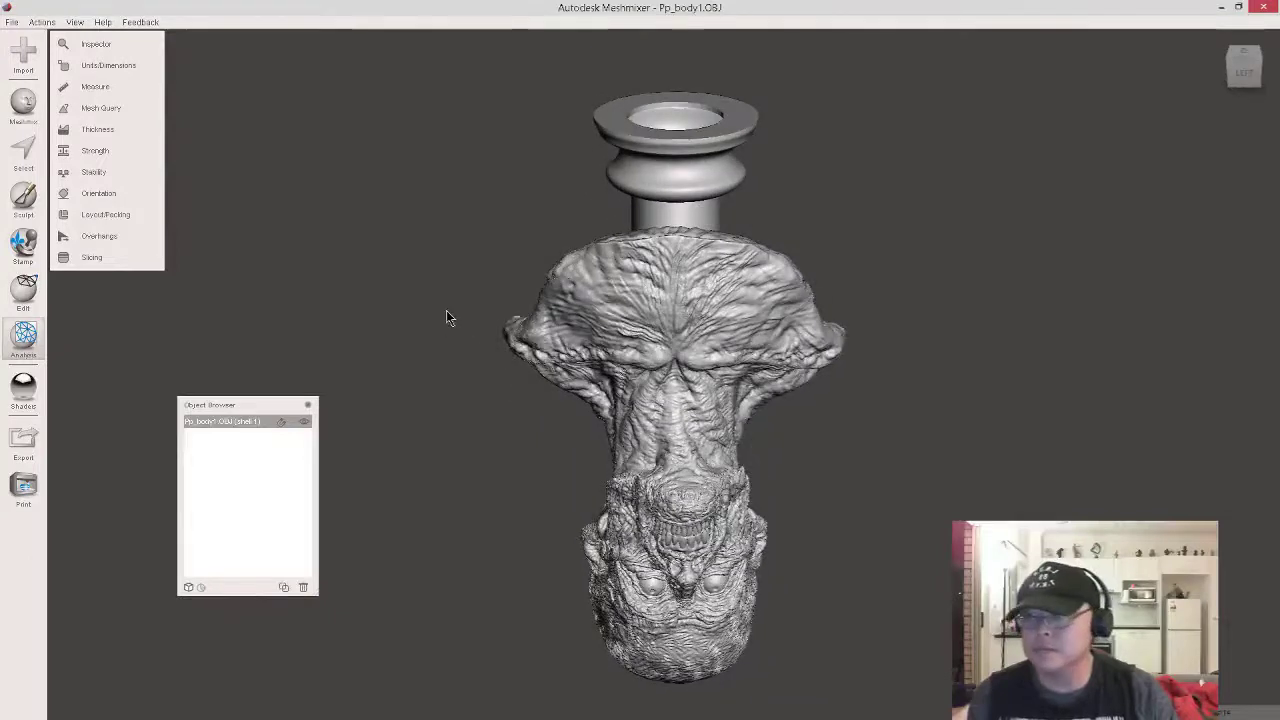